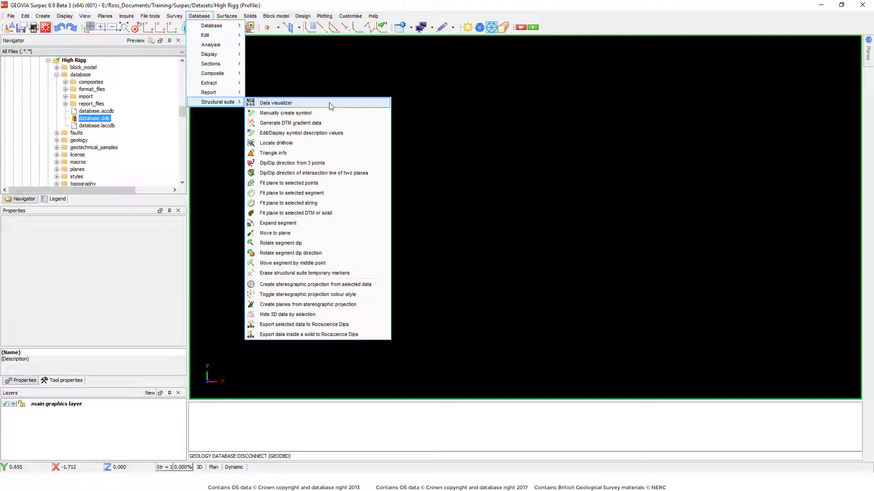
Step: View the surface_geotec database table without query constraints, examine its dip, dip_direction and strike fields, and close it
{"action": "left_click", "coordinate": [330, 106]}
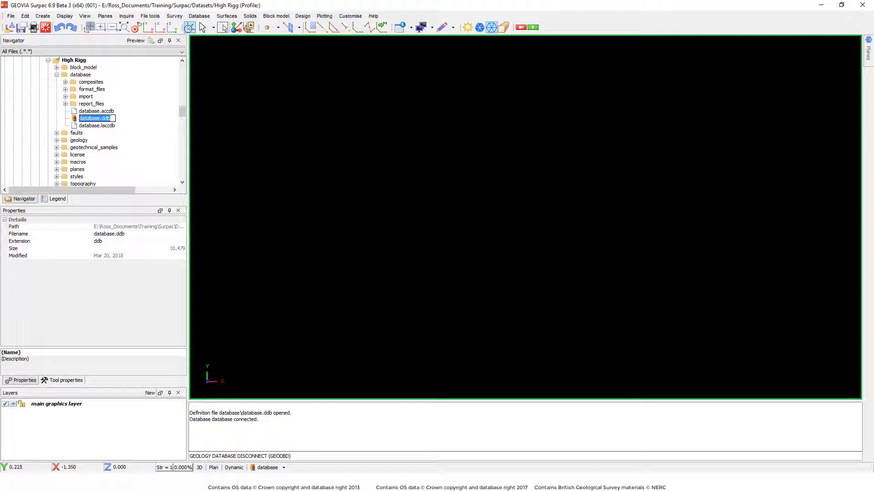
{"action": "left_click", "coordinate": [199, 16]}
{"action": "mouse_move", "coordinate": [207, 35]}
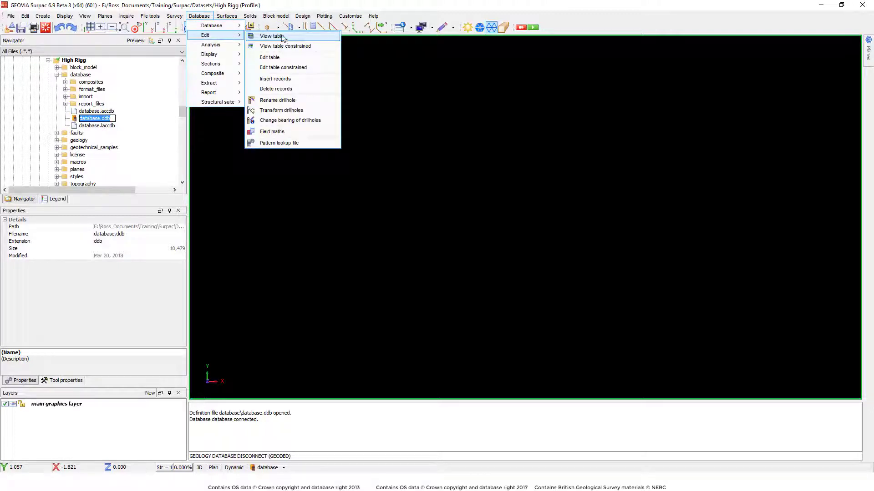
{"action": "left_click", "coordinate": [282, 38]}
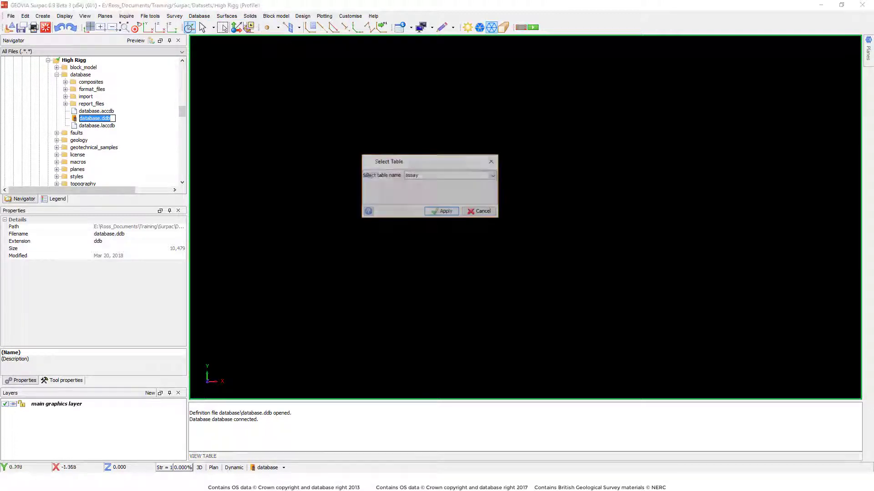
{"action": "left_click", "coordinate": [425, 175]}
{"action": "left_click", "coordinate": [434, 227]}
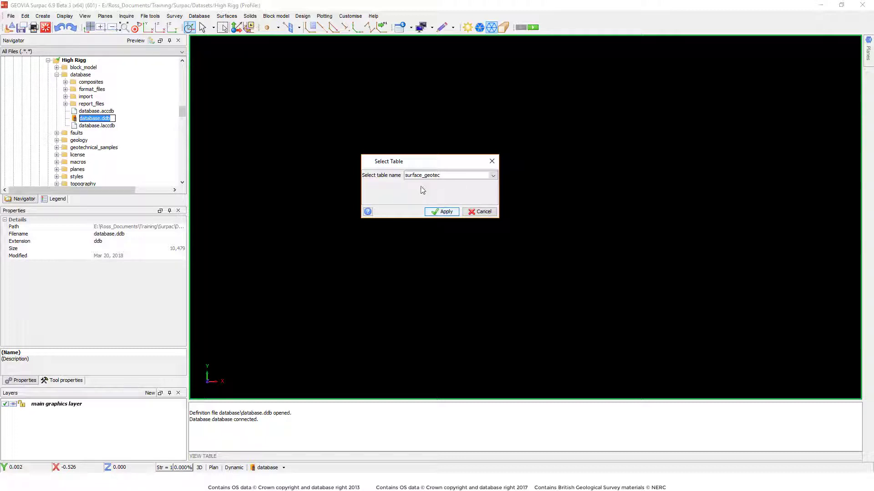
{"action": "left_click", "coordinate": [435, 212]}
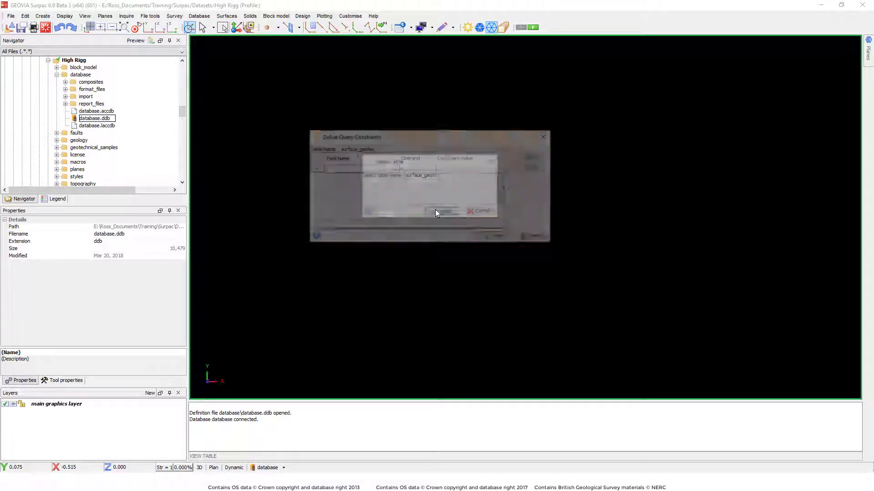
{"action": "left_click", "coordinate": [498, 238]}
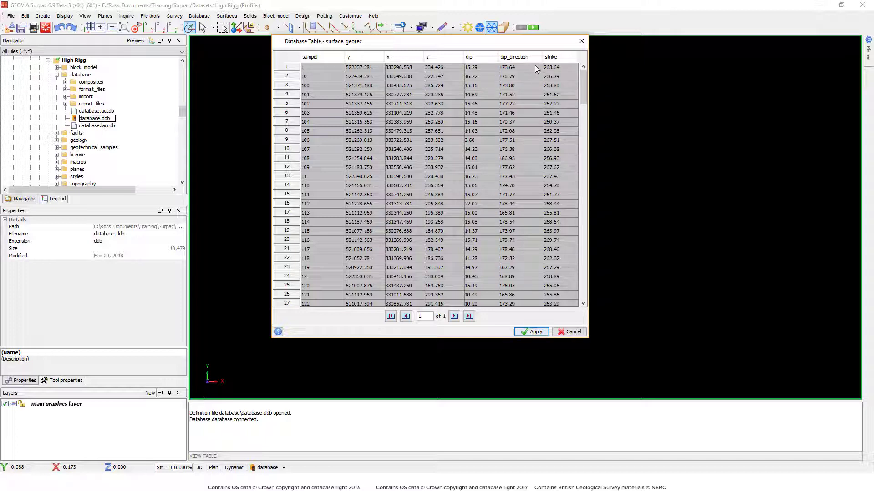
{"action": "left_click", "coordinate": [528, 332]}
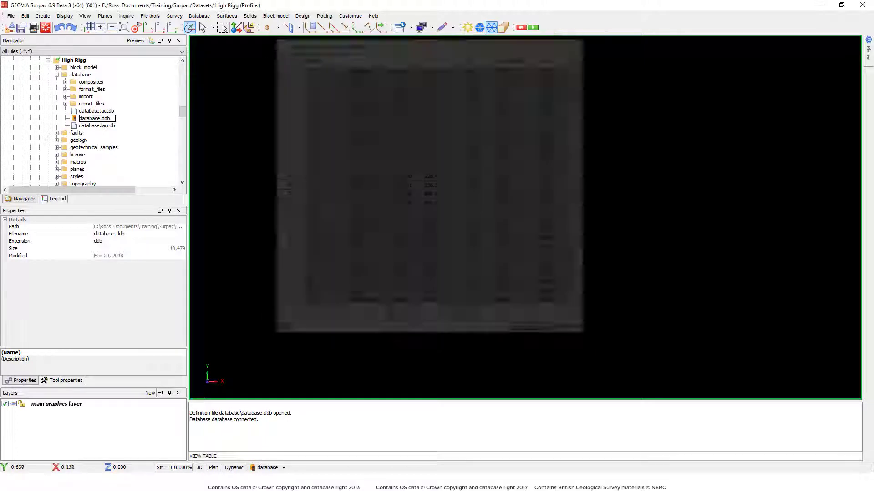
Step: Open the geotech database table for editing without query constraints, examine its depth, direction and dip fields, and close it unchanged
{"action": "left_click", "coordinate": [199, 16]}
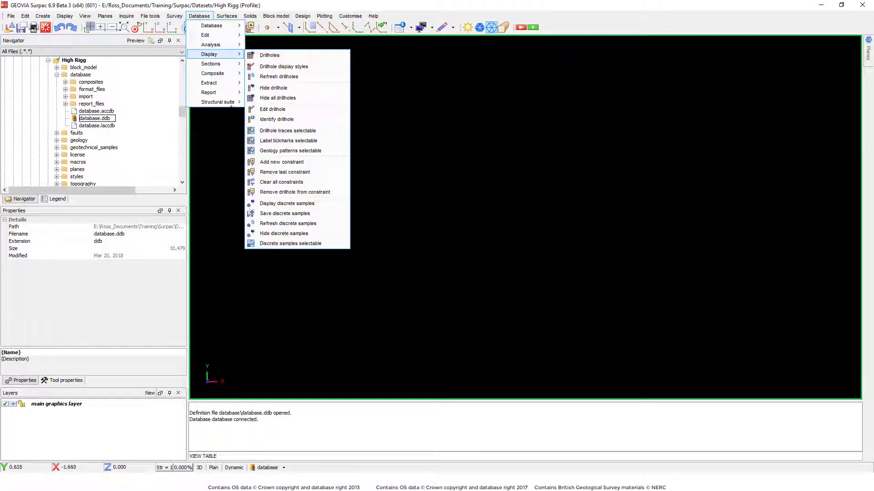
{"action": "mouse_move", "coordinate": [225, 35]}
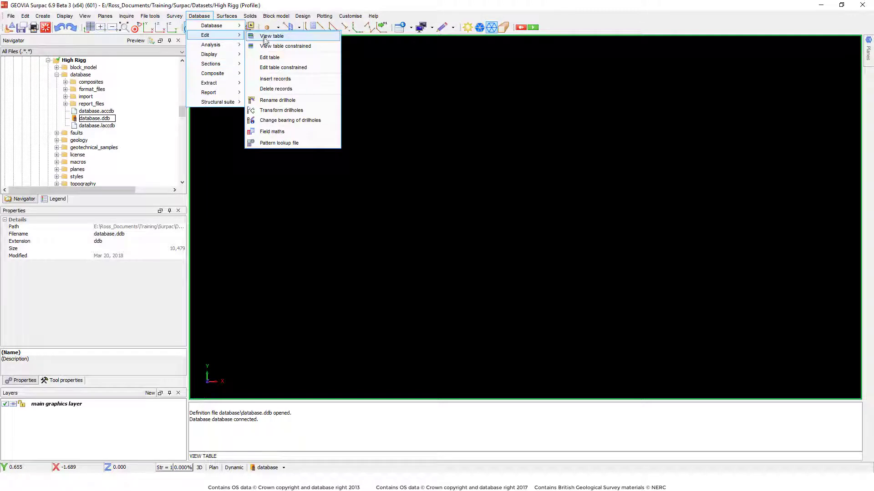
{"action": "left_click", "coordinate": [269, 57]}
{"action": "left_click", "coordinate": [412, 176]}
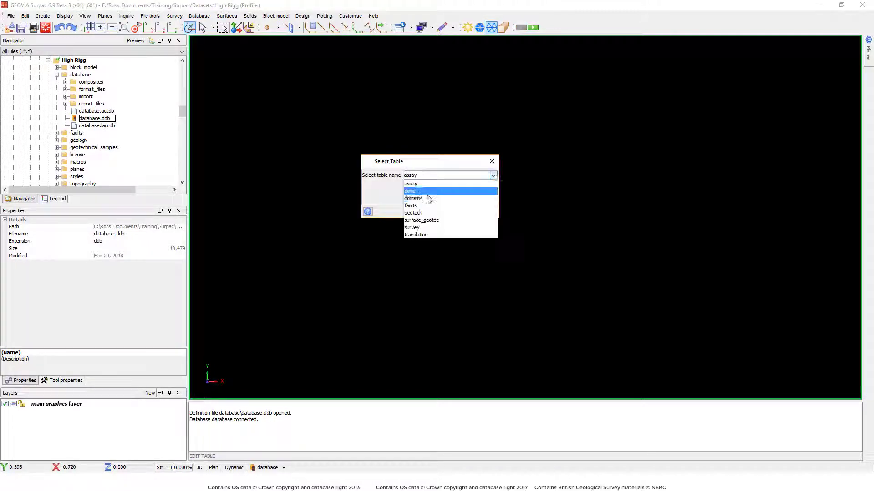
{"action": "left_click", "coordinate": [429, 213]}
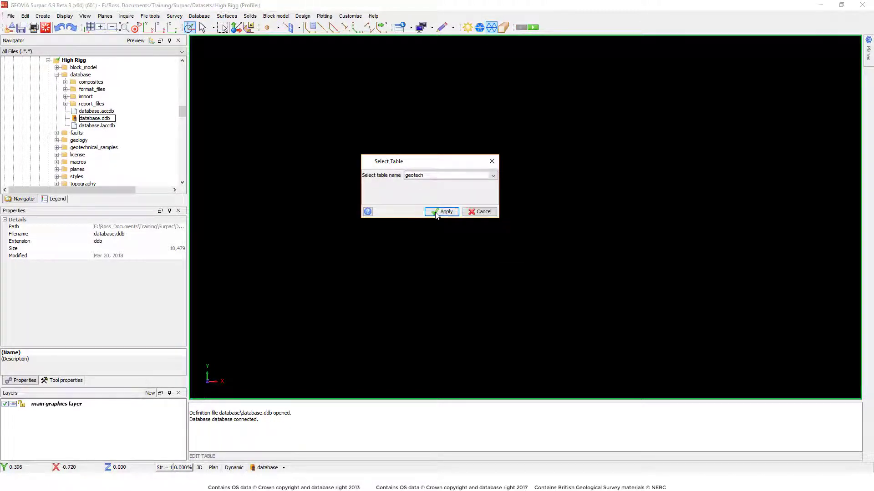
{"action": "left_click", "coordinate": [436, 213]}
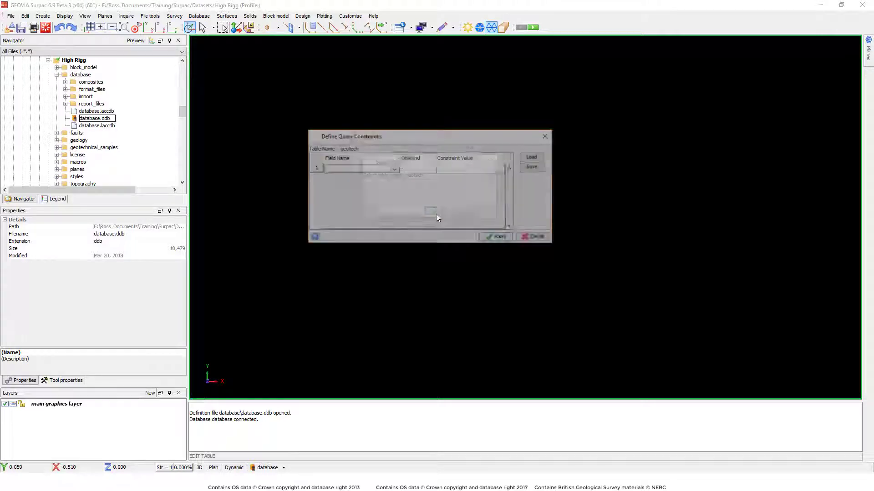
{"action": "left_click", "coordinate": [485, 235]}
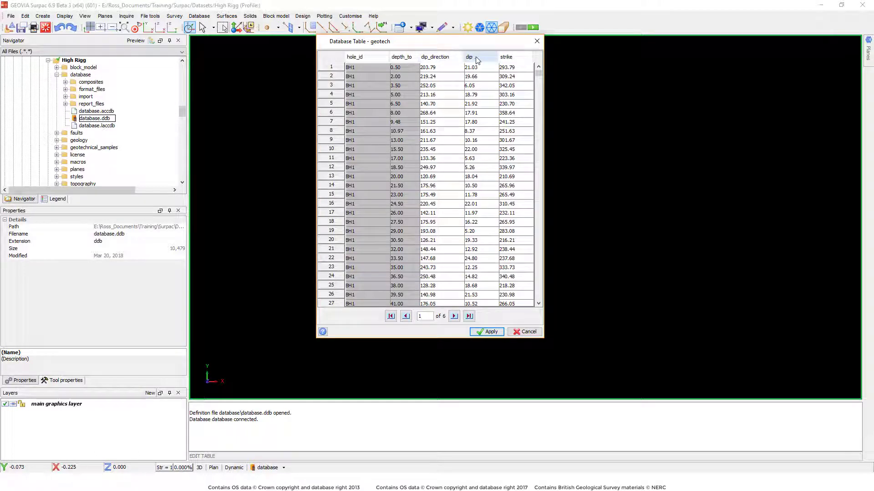
{"action": "left_click", "coordinate": [537, 41]}
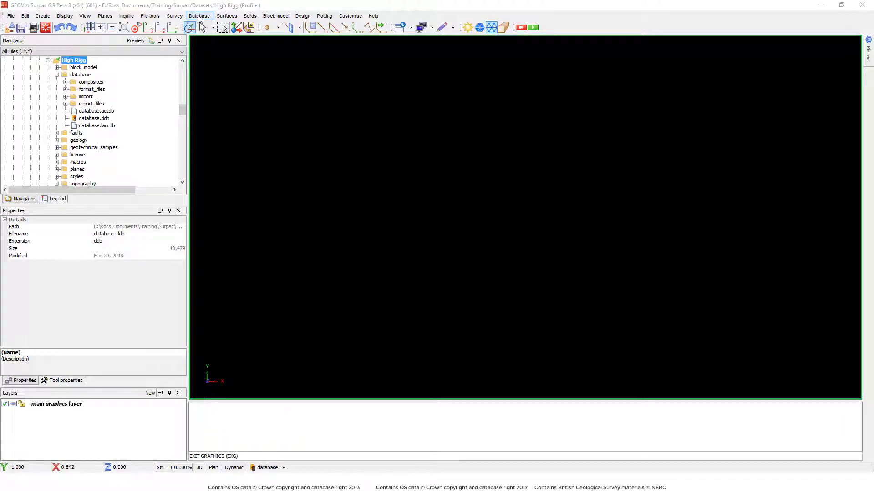
Step: Start the Structural Suite data visualizer with surface_geotec as the data table and dip as the dip field
{"action": "left_click", "coordinate": [198, 16]}
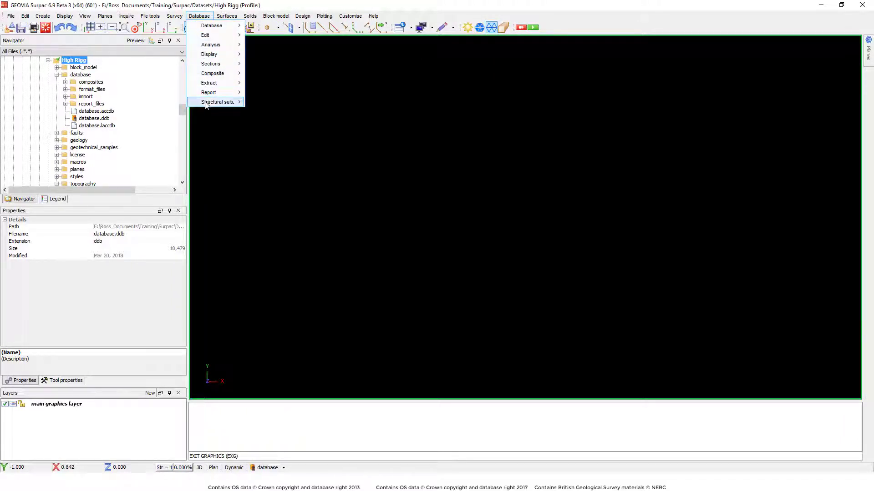
{"action": "mouse_move", "coordinate": [206, 103]}
{"action": "left_click", "coordinate": [302, 104]}
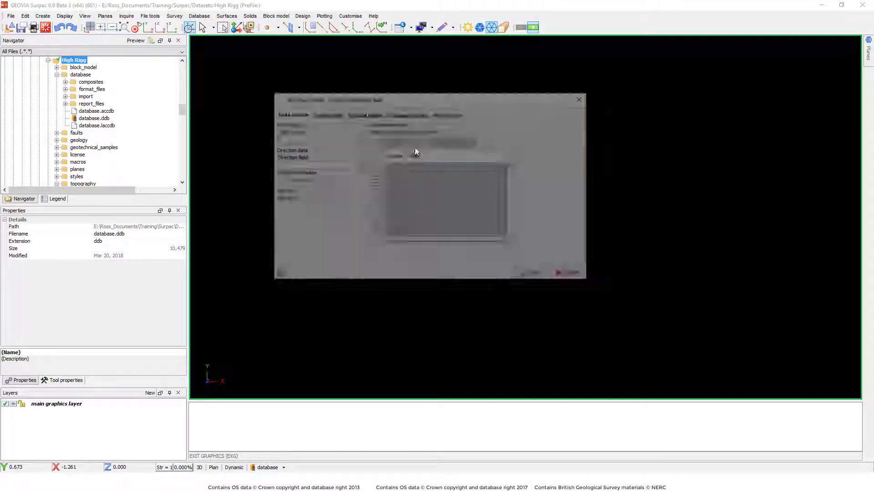
{"action": "left_click", "coordinate": [313, 139]}
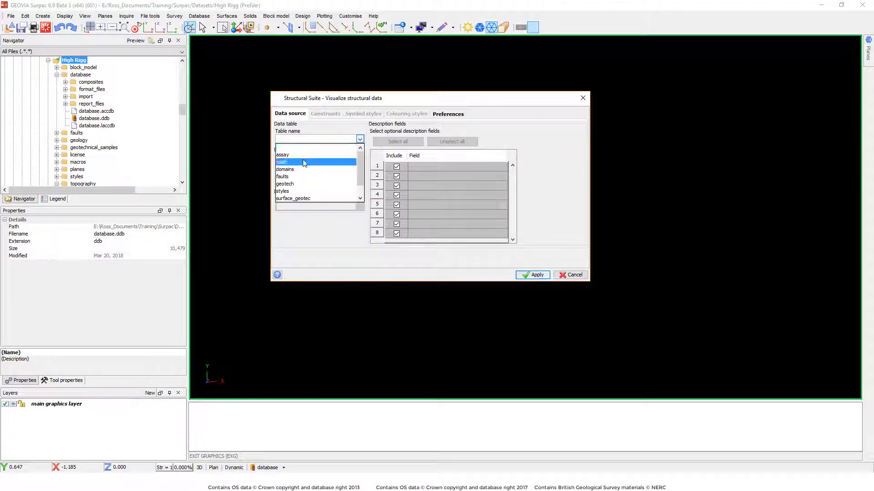
{"action": "left_click", "coordinate": [309, 197]}
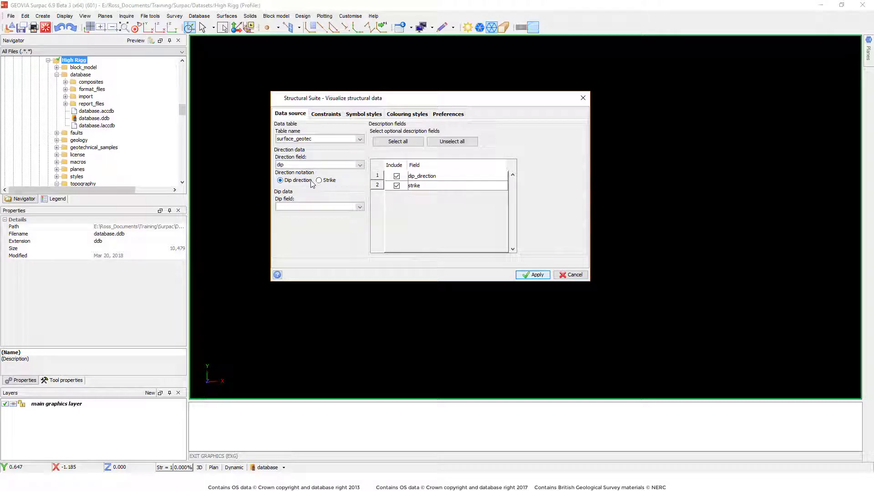
{"action": "left_click", "coordinate": [299, 208]}
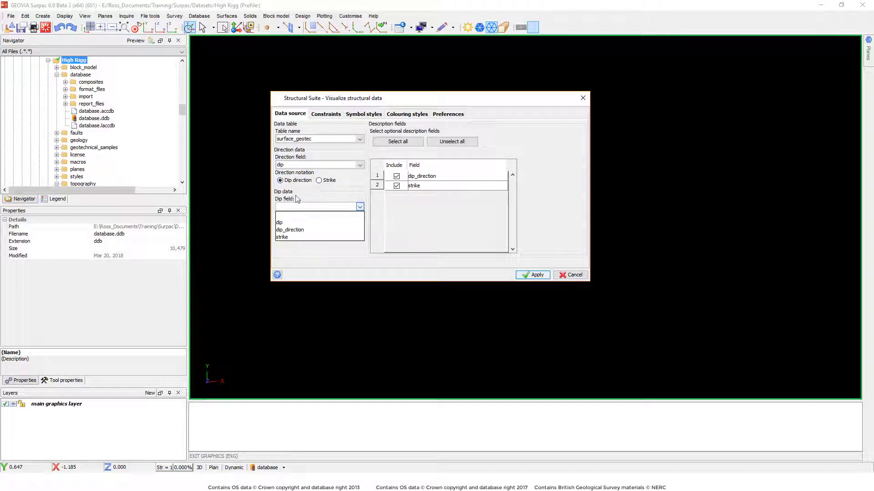
{"action": "left_click", "coordinate": [295, 225]}
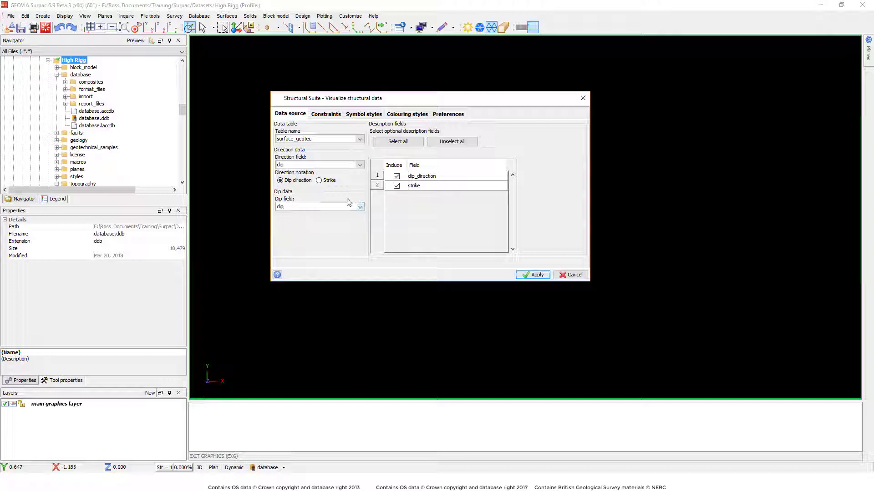
Step: Set the direction notation to Dip direction and use dip_direction as the direction field
{"action": "left_click", "coordinate": [319, 181]}
{"action": "left_click", "coordinate": [294, 181]}
{"action": "left_click", "coordinate": [319, 181]}
{"action": "left_click", "coordinate": [302, 180]}
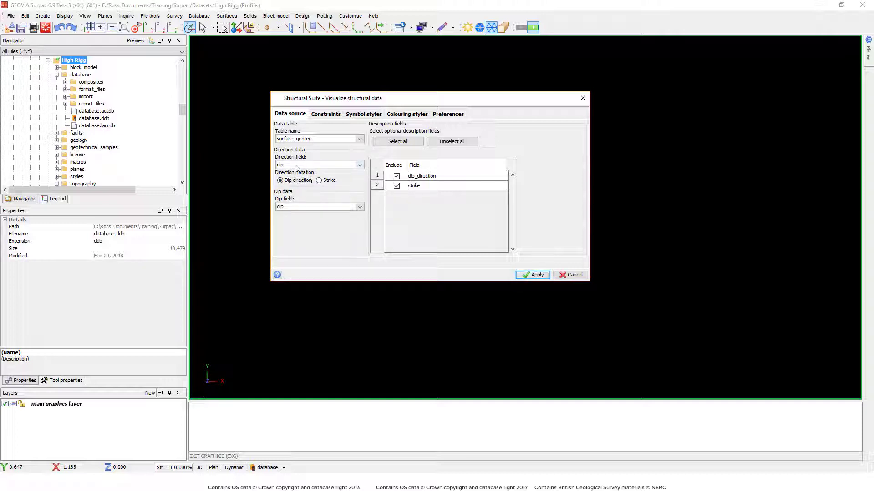
{"action": "left_click", "coordinate": [297, 166]}
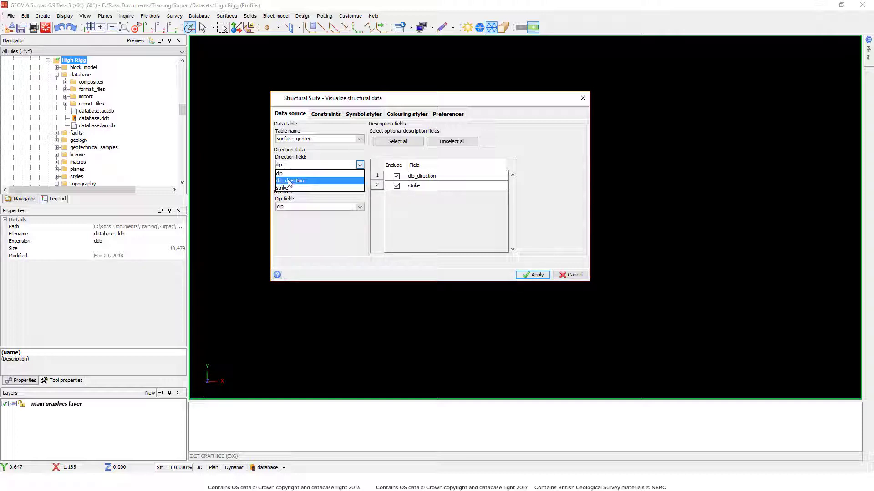
{"action": "left_click", "coordinate": [291, 181]}
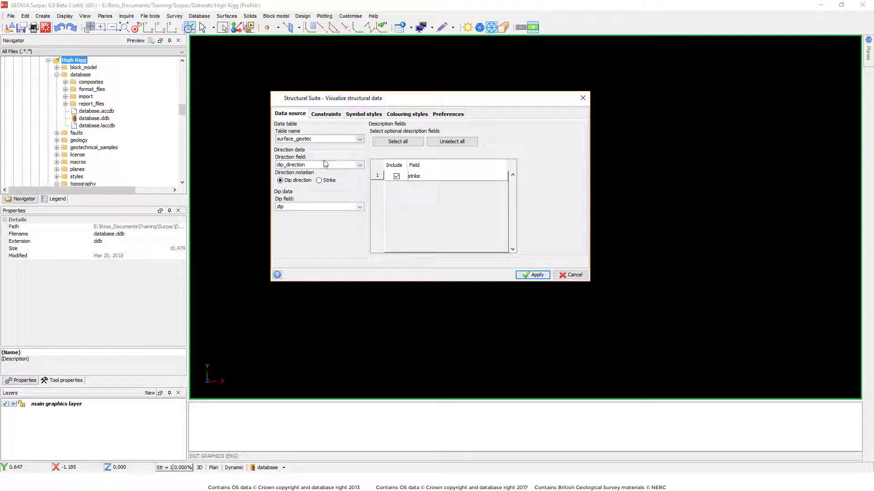
Step: Enable constraint definition and examine the fields available for constraining the data table
{"action": "left_click", "coordinate": [326, 114]}
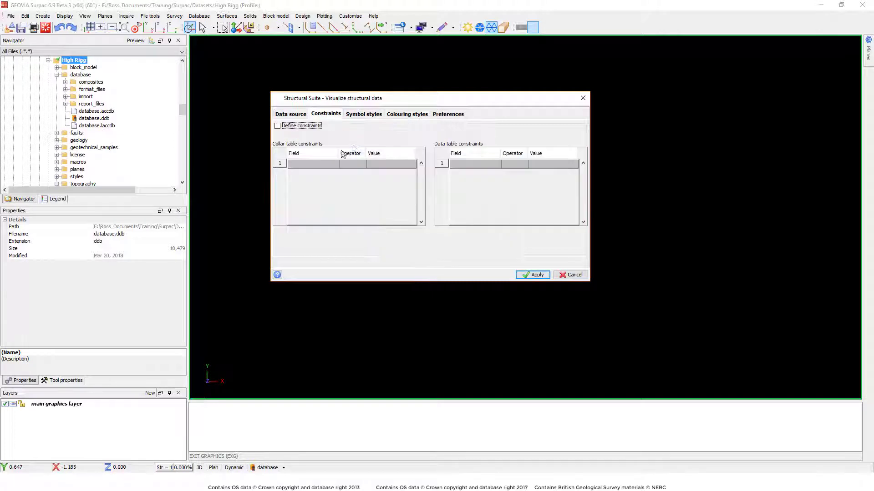
{"action": "left_click", "coordinate": [277, 126]}
{"action": "left_click", "coordinate": [483, 164]}
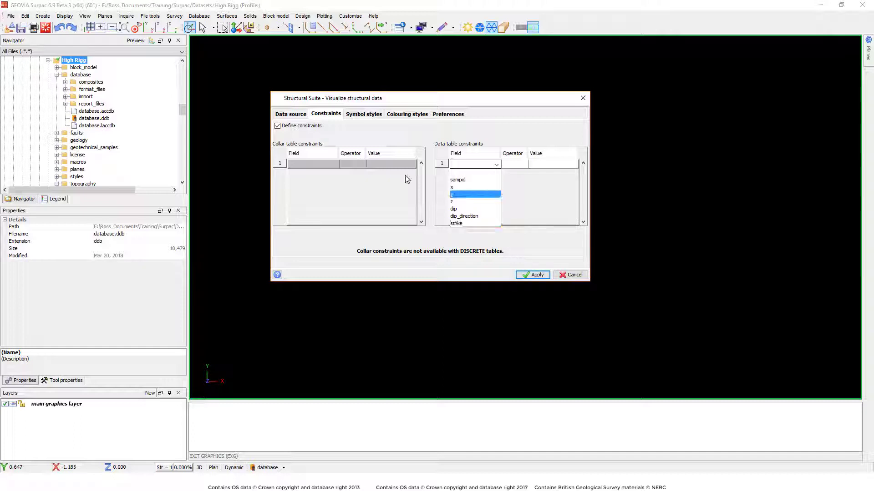
{"action": "left_click", "coordinate": [279, 127]}
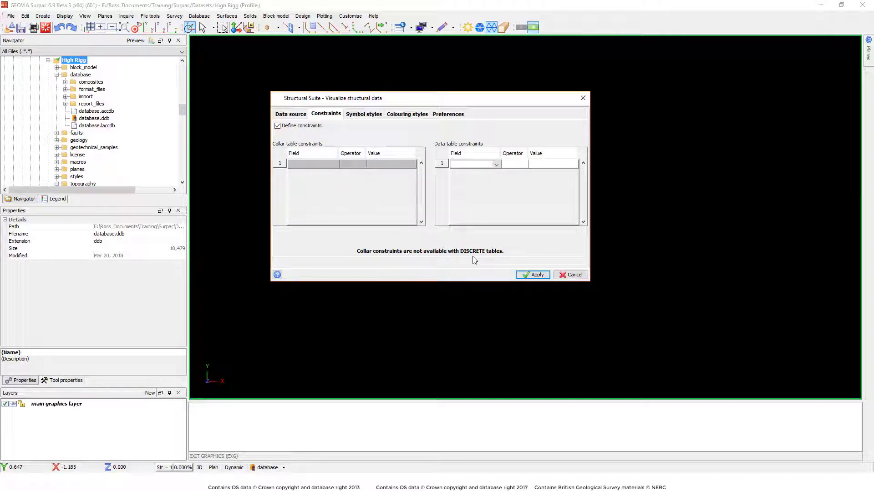
Step: In simple symbol styling, choose the Circle symbol and set the symbol scale to 30
{"action": "left_click", "coordinate": [369, 120]}
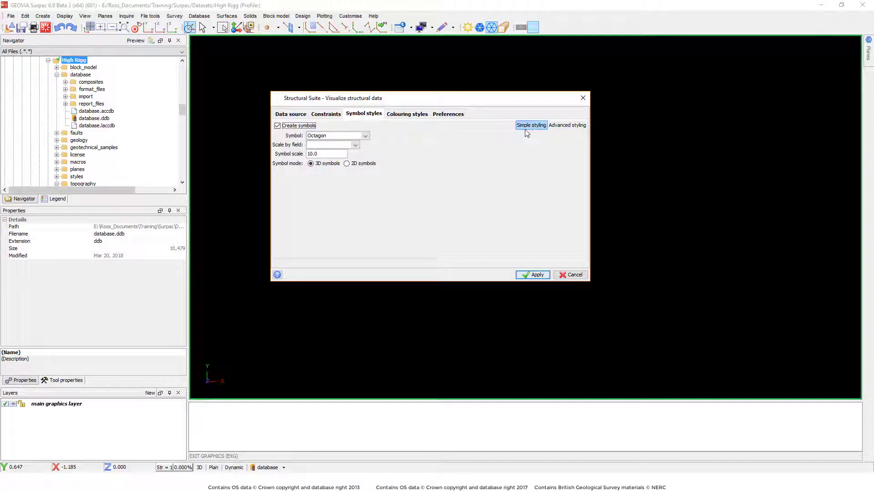
{"action": "left_click", "coordinate": [357, 135]}
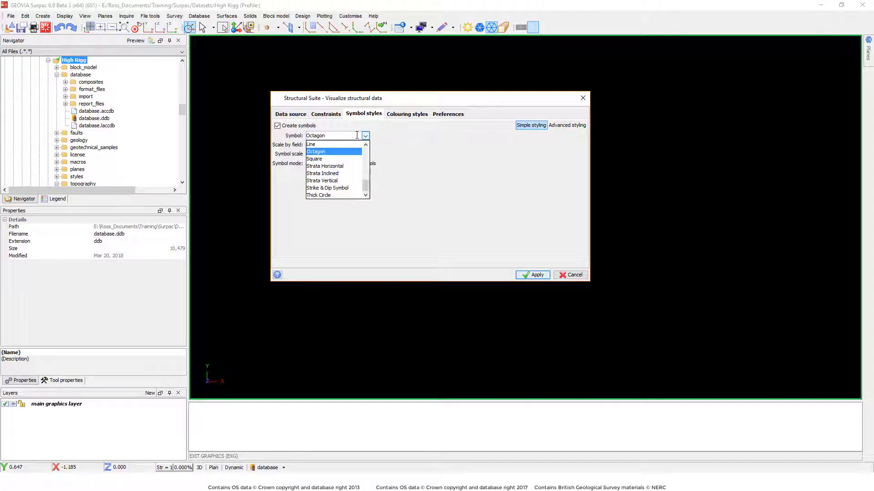
{"action": "scroll", "coordinate": [331, 175], "scroll_direction": "up", "scroll_amount": 3}
{"action": "left_click", "coordinate": [328, 169]}
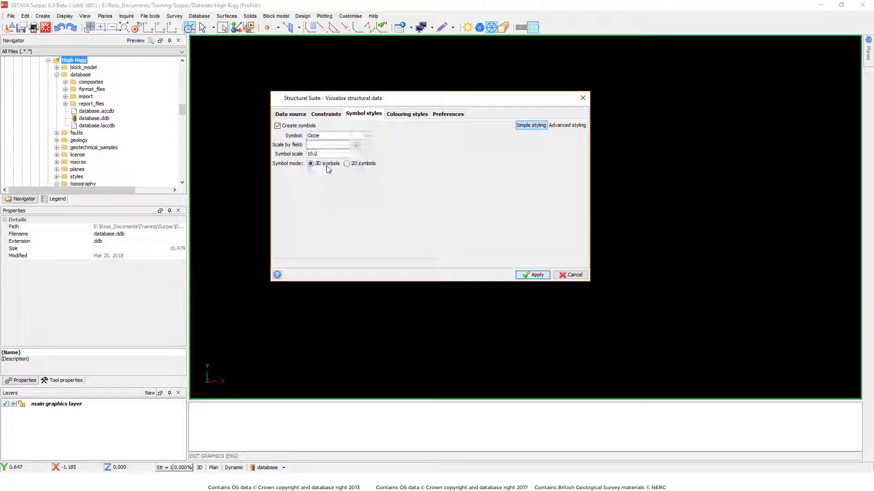
{"action": "double_click", "coordinate": [324, 154]}
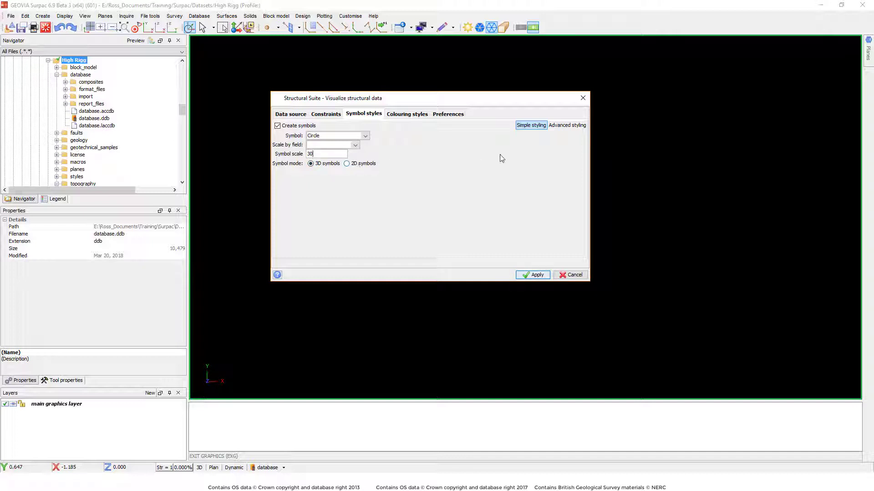
Step: Switch the symbols to advanced styling, with dip as the symbol style field and Circle as the first row's symbol
{"action": "left_click", "coordinate": [569, 126]}
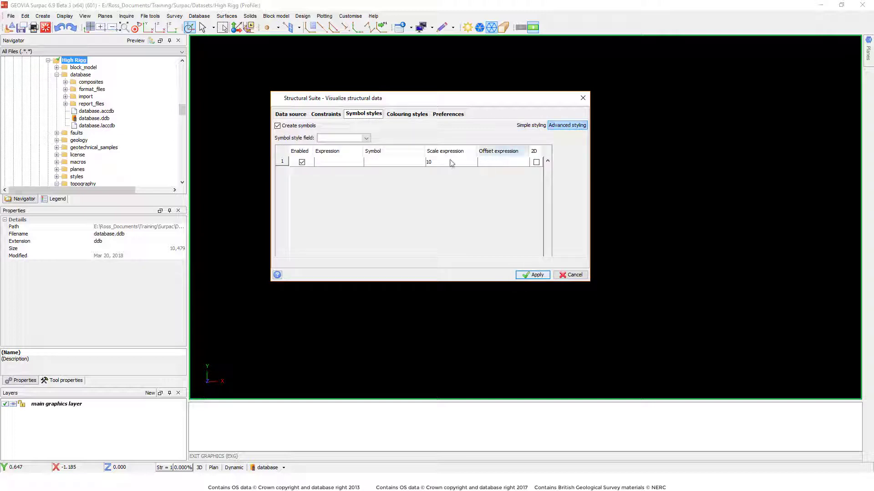
{"action": "left_click", "coordinate": [336, 138]}
{"action": "left_click", "coordinate": [335, 185]}
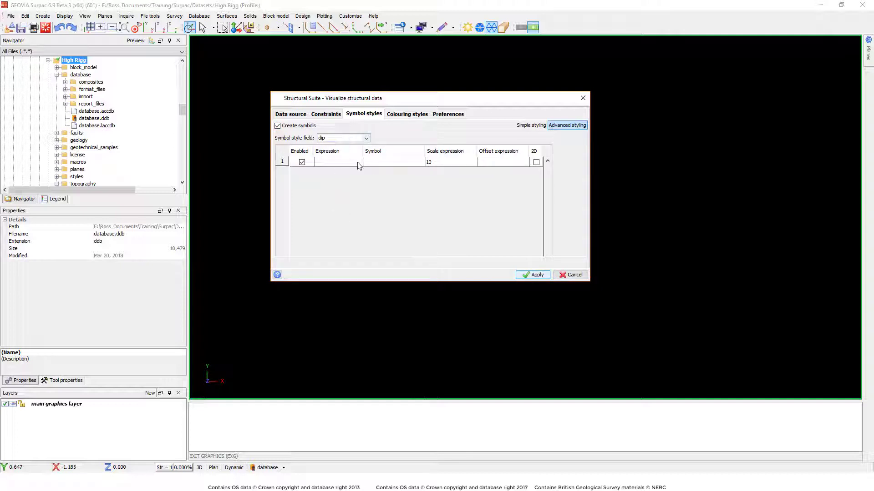
{"action": "left_click", "coordinate": [389, 163]}
{"action": "left_click", "coordinate": [387, 193]}
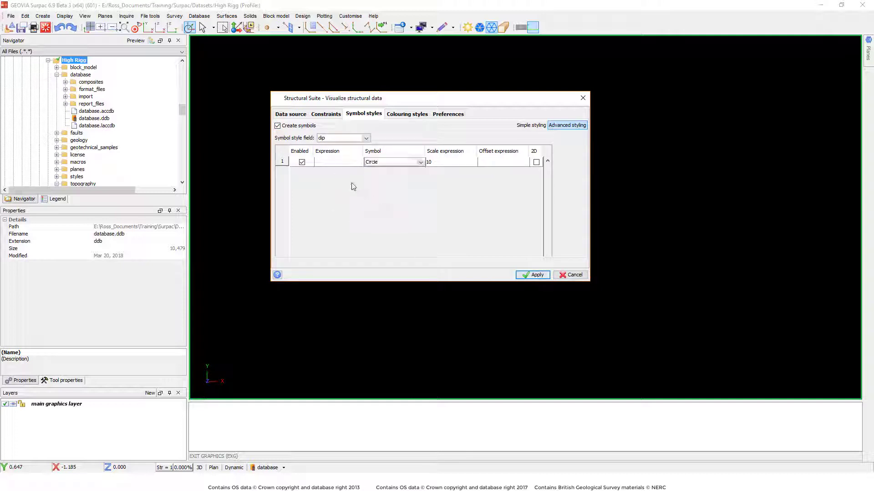
Step: Add a second symbol style row and set its symbol to Diamond
{"action": "right_click", "coordinate": [286, 167]}
{"action": "left_click", "coordinate": [303, 180]}
{"action": "left_click", "coordinate": [386, 172]}
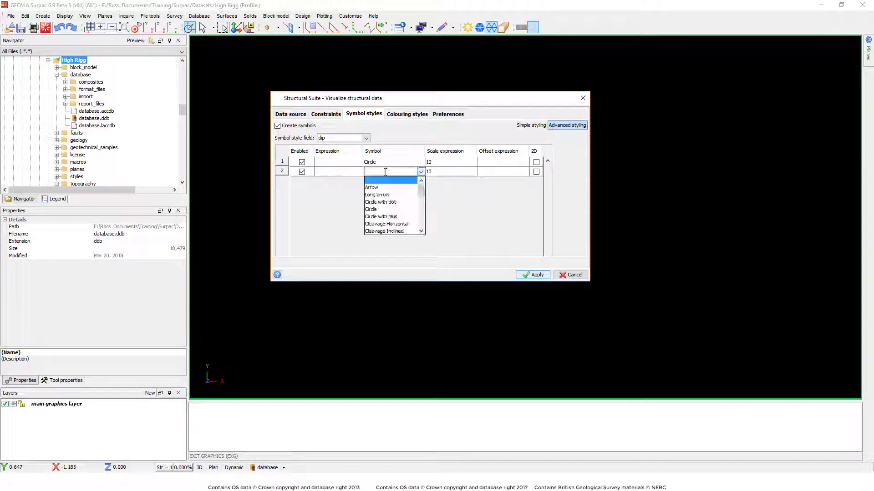
{"action": "scroll", "coordinate": [381, 222], "scroll_direction": "down", "scroll_amount": 1}
{"action": "left_click", "coordinate": [380, 225]}
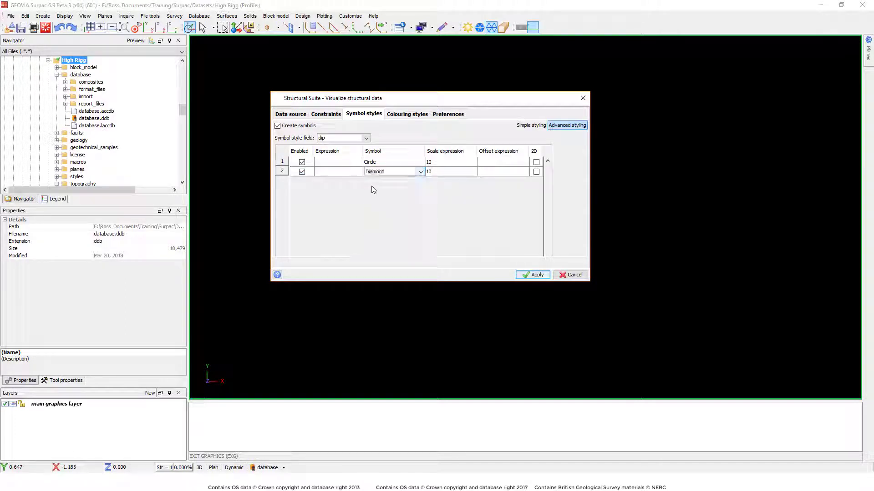
Step: Set the Circle row's expression to <30 and the Diamond row's to >30, and return to simple symbol styling
{"action": "left_click", "coordinate": [333, 163]}
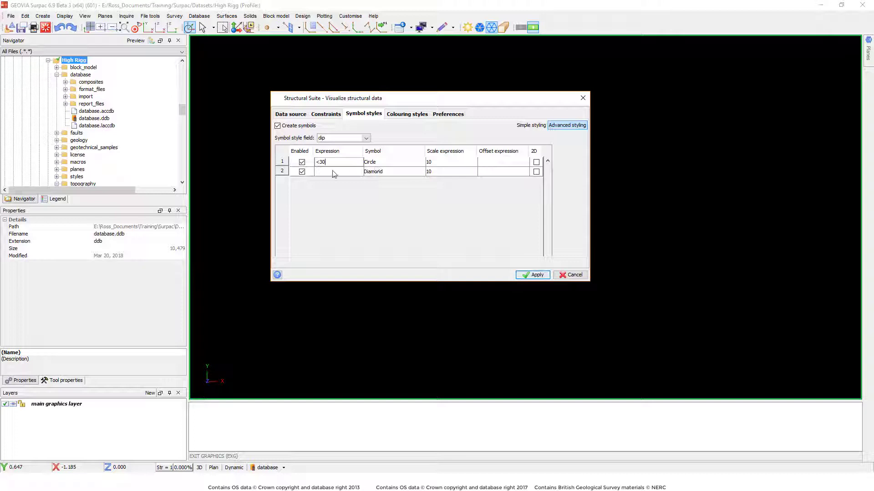
{"action": "left_click", "coordinate": [333, 171]}
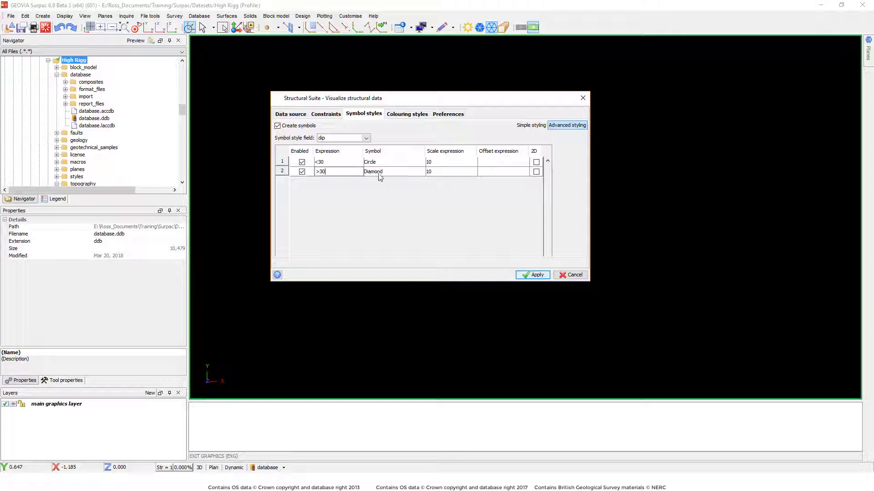
{"action": "left_click", "coordinate": [331, 171]}
{"action": "left_click", "coordinate": [530, 126]}
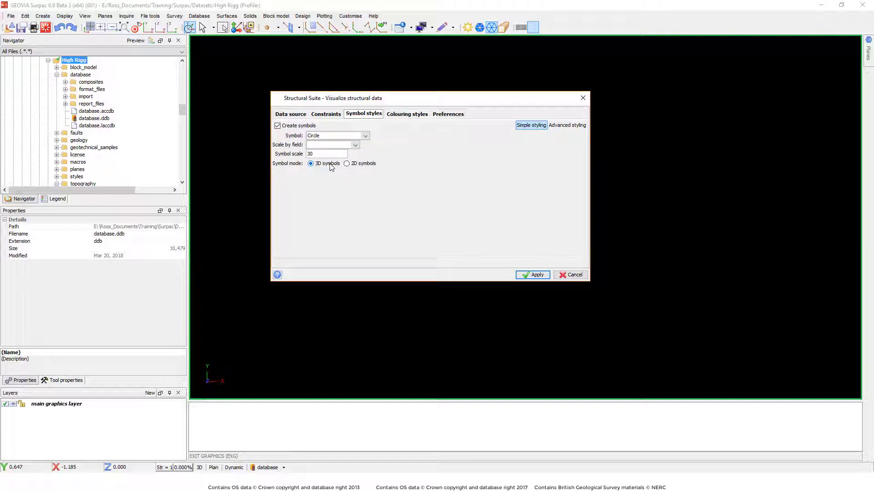
Step: In the colouring styles, colour the structural symbols by the dip field
{"action": "left_click", "coordinate": [410, 115]}
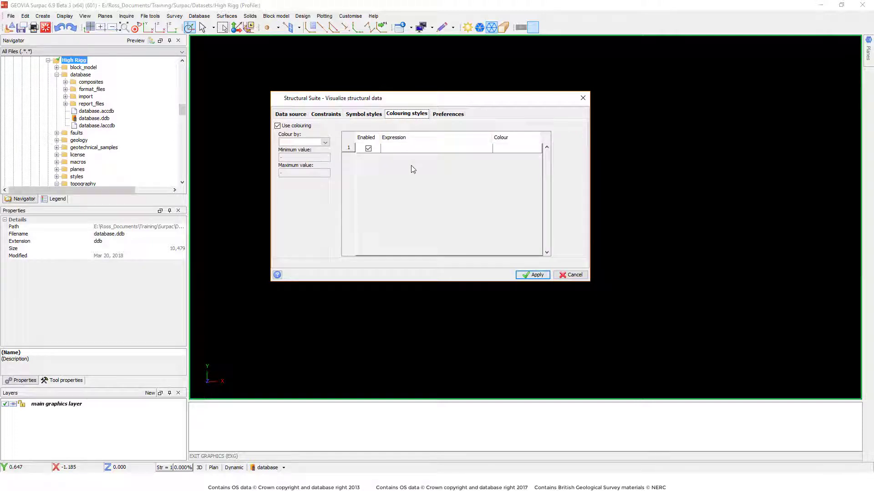
{"action": "left_click", "coordinate": [324, 142]}
{"action": "left_click", "coordinate": [296, 185]}
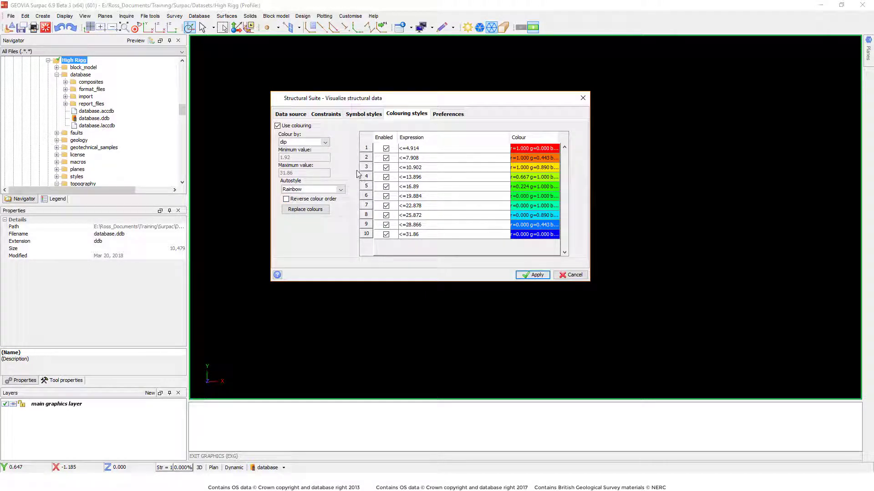
Step: Remove every colour row except the first and set that row's expression to >-999
{"action": "right_click", "coordinate": [365, 160]}
{"action": "left_click", "coordinate": [385, 183]}
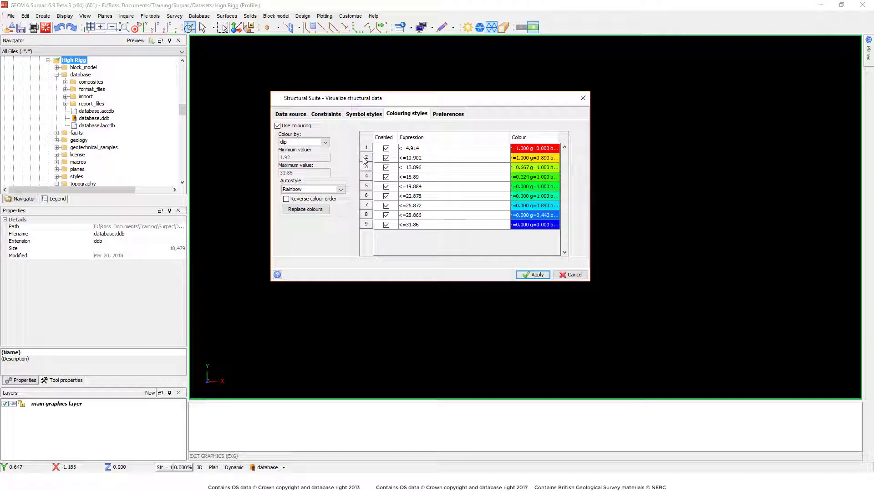
{"action": "right_click", "coordinate": [363, 158]}
{"action": "left_click", "coordinate": [384, 183]}
{"action": "right_click", "coordinate": [364, 157]}
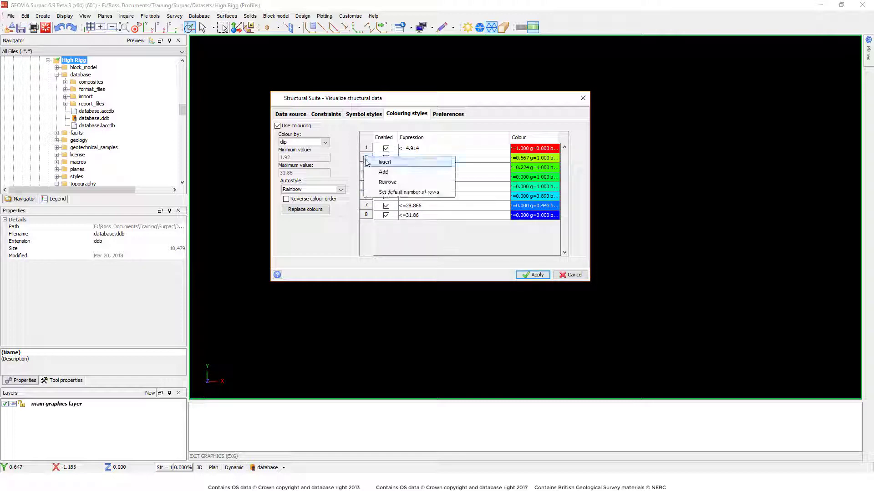
{"action": "left_click", "coordinate": [385, 182]}
{"action": "right_click", "coordinate": [364, 157]}
{"action": "left_click", "coordinate": [386, 182]}
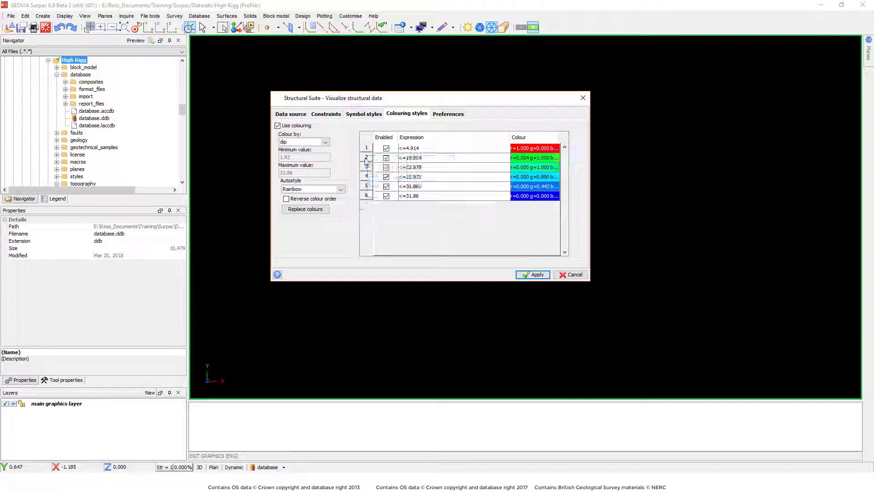
{"action": "right_click", "coordinate": [363, 156]}
{"action": "left_click", "coordinate": [386, 179]}
{"action": "right_click", "coordinate": [364, 157]}
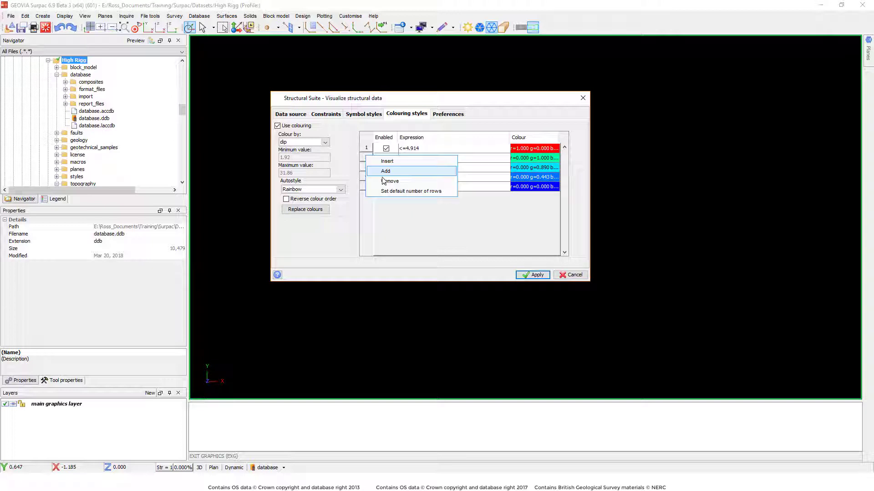
{"action": "left_click", "coordinate": [386, 180]}
{"action": "right_click", "coordinate": [365, 157]}
{"action": "right_click", "coordinate": [367, 159]}
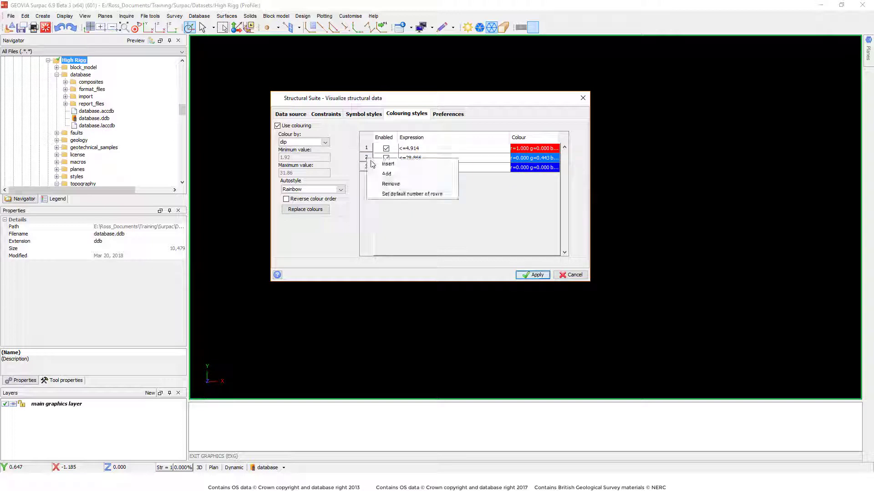
{"action": "left_click", "coordinate": [387, 183]}
{"action": "right_click", "coordinate": [367, 158]}
{"action": "left_click", "coordinate": [386, 184]}
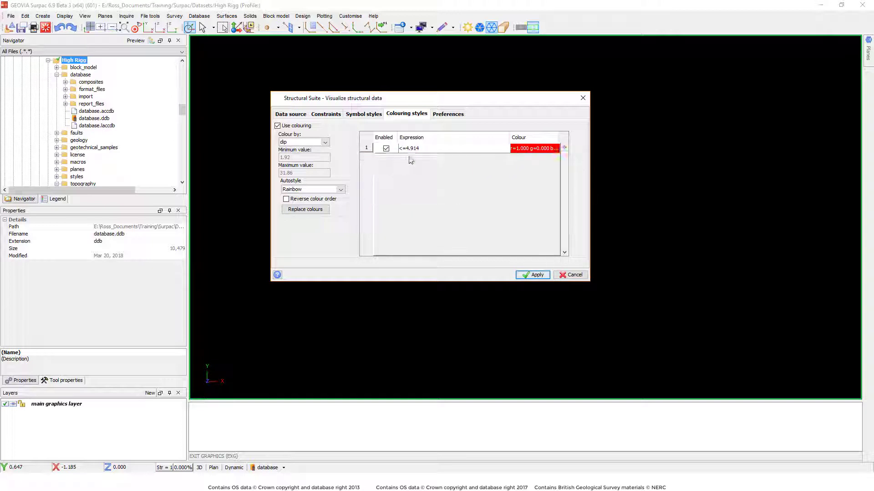
{"action": "left_click", "coordinate": [431, 147]}
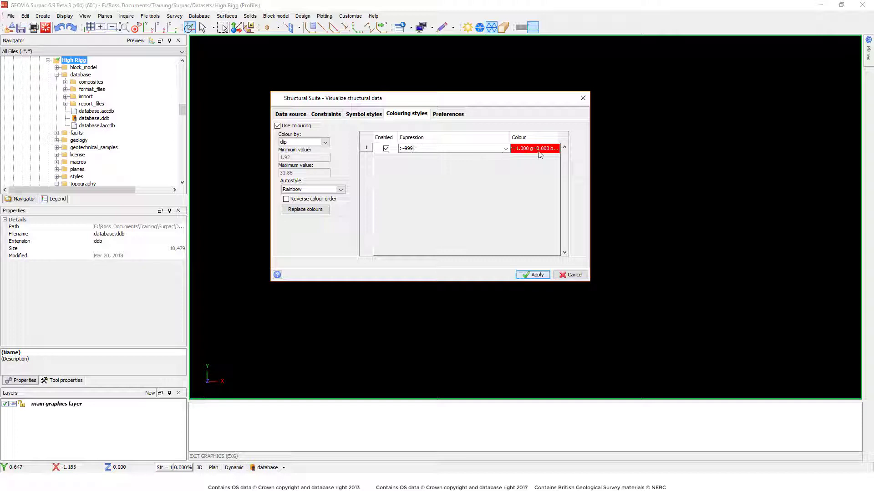
Step: Switch the colour field to z and back to dip to regenerate the Rainbow colour ranges
{"action": "left_click", "coordinate": [325, 143]}
{"action": "left_click", "coordinate": [291, 180]}
{"action": "left_click", "coordinate": [326, 142]}
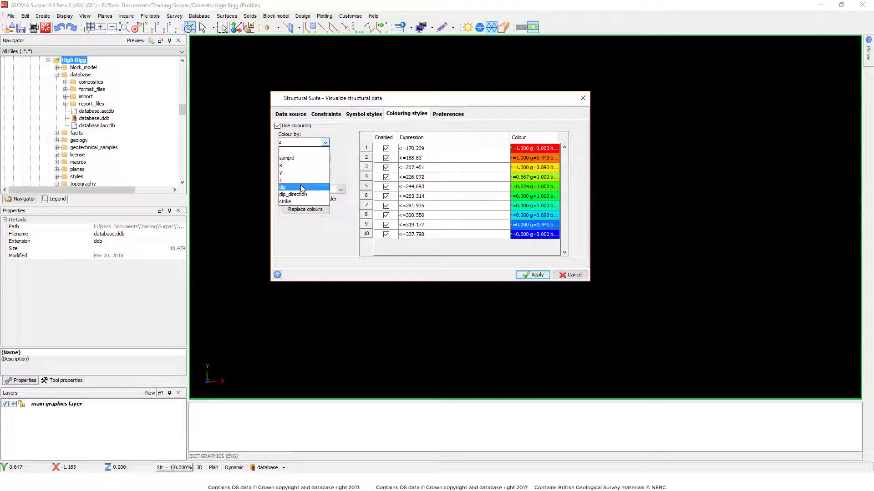
{"action": "left_click", "coordinate": [300, 187]}
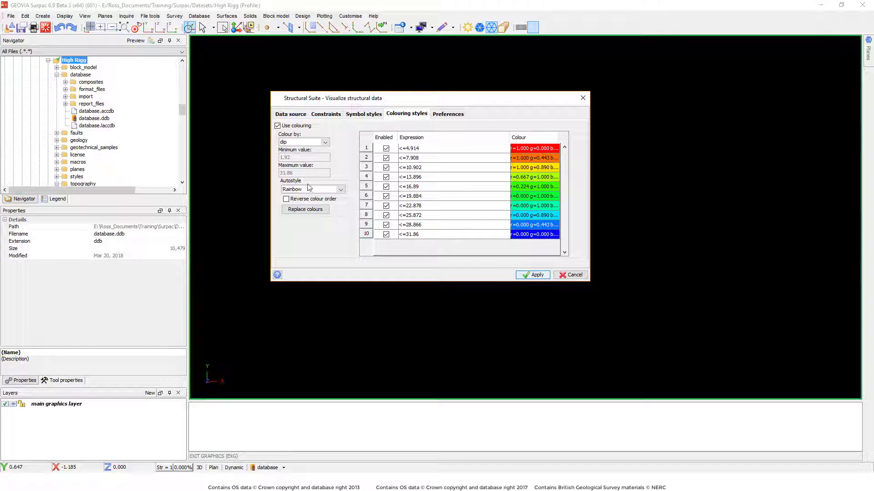
Step: Apply the visualization settings and inspect the coloured structural symbols in 3D
{"action": "left_click", "coordinate": [531, 275]}
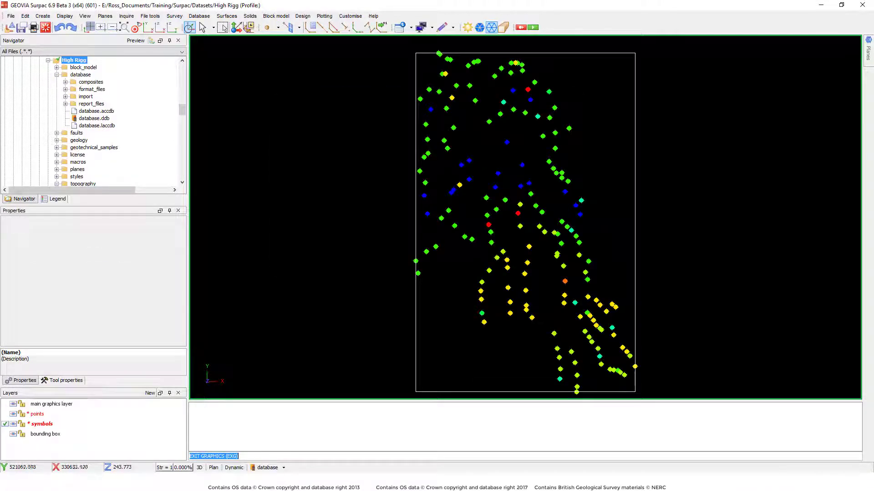
{"action": "scroll", "coordinate": [474, 157], "scroll_direction": "up", "scroll_amount": 4}
{"action": "left_click_drag", "start_coordinate": [475, 157], "coordinate": [718, 91]}
{"action": "left_click_drag", "start_coordinate": [419, 31], "coordinate": [325, 68]}
{"action": "scroll", "coordinate": [525, 217], "scroll_direction": "down", "scroll_amount": 2}
Step: Open the contour file highri_20m_contours.sdm from the topography folder
{"action": "scroll", "coordinate": [91, 178], "scroll_direction": "down", "scroll_amount": 1}
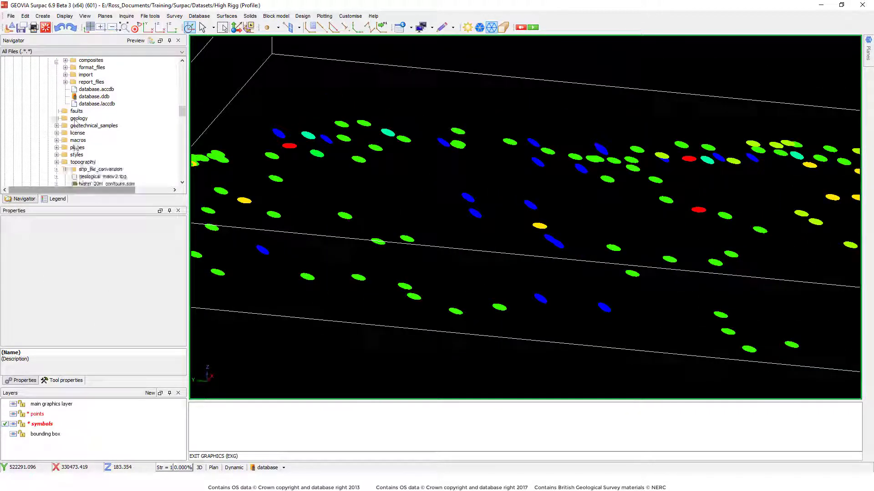
{"action": "scroll", "coordinate": [91, 171], "scroll_direction": "down", "scroll_amount": 1}
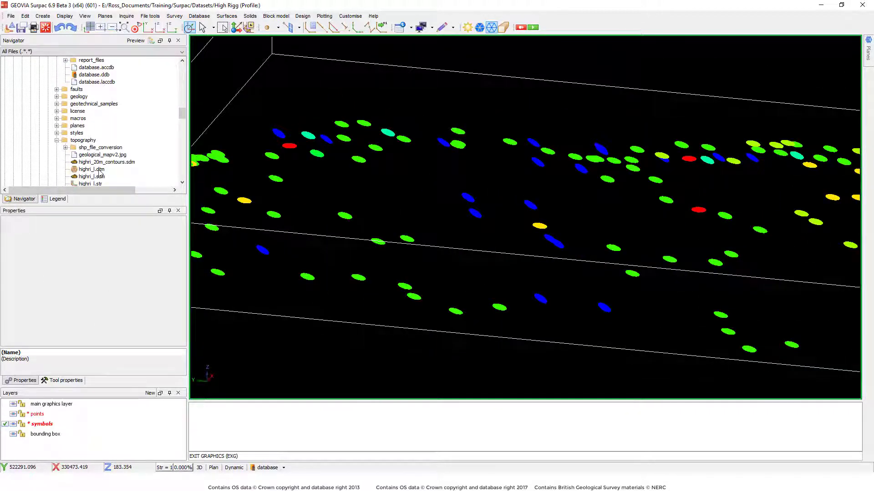
{"action": "scroll", "coordinate": [105, 172], "scroll_direction": "down", "scroll_amount": 1}
{"action": "double_click", "coordinate": [113, 141]}
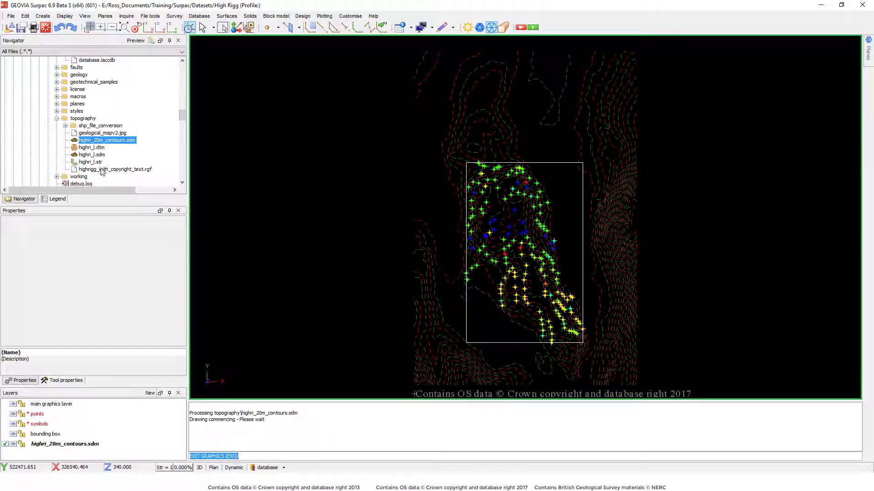
Step: Drape the image highrigg_with_copyright_text.rgf over the highri_l.dtm surface and inspect it in 3D
{"action": "left_click_drag", "start_coordinate": [102, 172], "coordinate": [387, 189]}
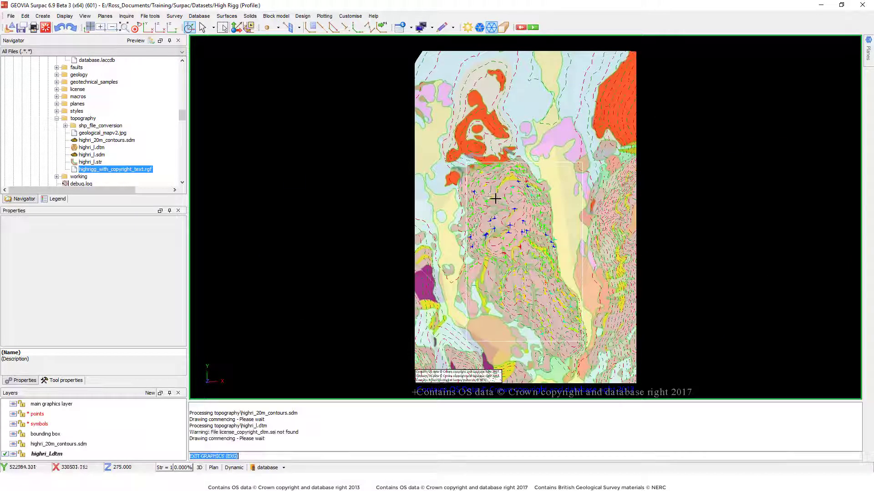
{"action": "scroll", "coordinate": [494, 197], "scroll_direction": "up", "scroll_amount": 3}
{"action": "middle_click_drag", "start_coordinate": [493, 197], "coordinate": [504, 216]}
{"action": "scroll", "coordinate": [535, 214], "scroll_direction": "down", "scroll_amount": 5}
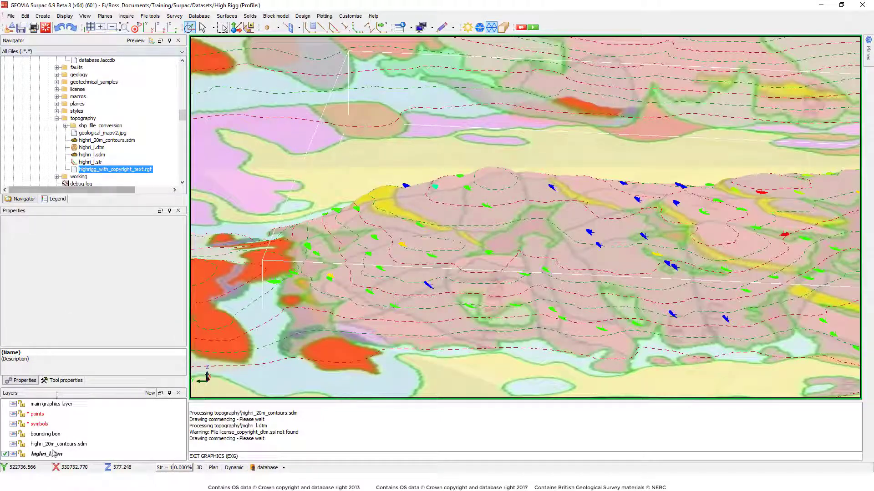
Step: Hide the highri_l.dtm layer, keeping the contours shown, and return to plan view
{"action": "left_click", "coordinate": [14, 445]}
{"action": "left_click", "coordinate": [14, 455]}
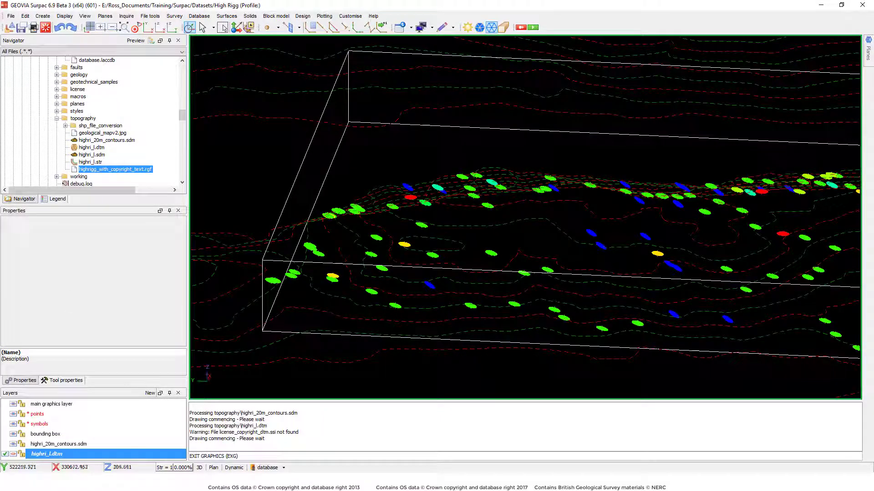
{"action": "left_click_drag", "start_coordinate": [523, 196], "coordinate": [382, 301]}
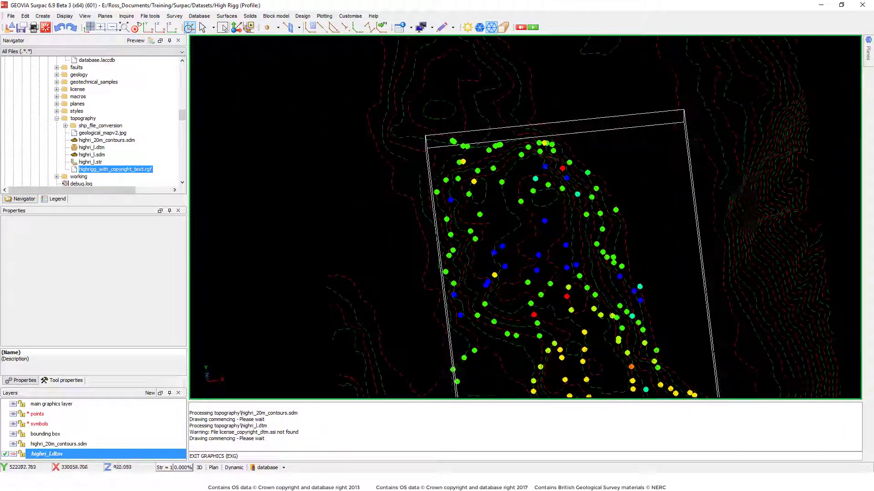
{"action": "left_click", "coordinate": [147, 28]}
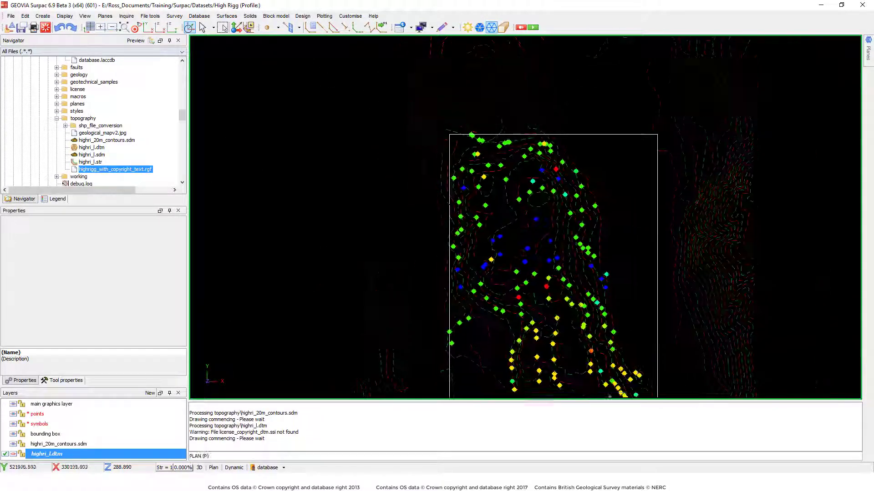
{"action": "scroll", "coordinate": [525, 217], "scroll_direction": "down", "scroll_amount": 2}
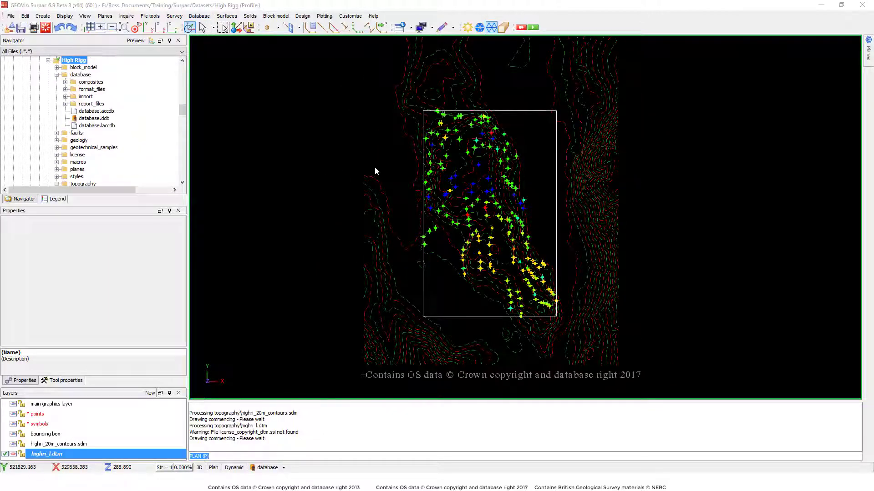
Step: Start a new structural data visualization from the geotech table, with dip_direction as the direction field and dip as the dip field
{"action": "left_click", "coordinate": [199, 16]}
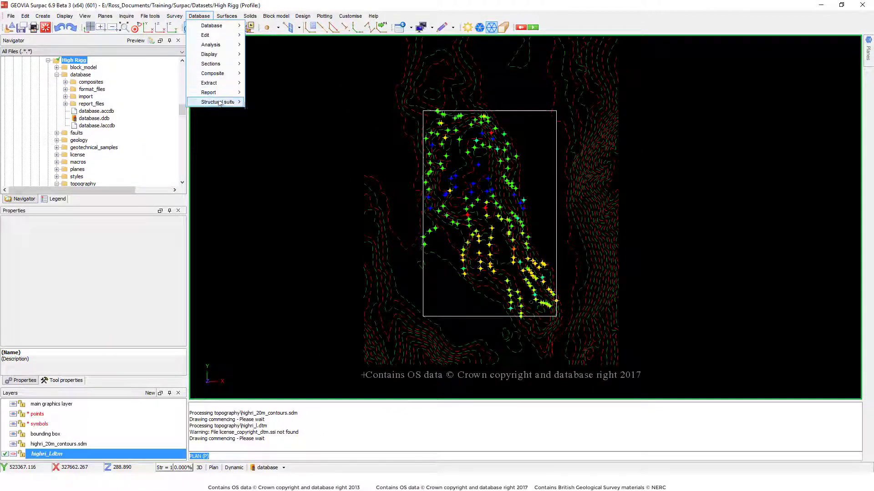
{"action": "mouse_move", "coordinate": [221, 102]}
{"action": "left_click", "coordinate": [277, 105]}
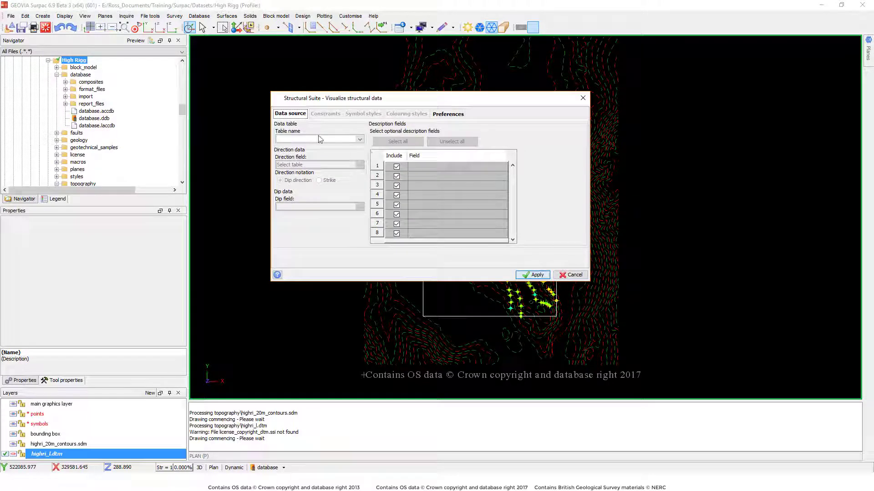
{"action": "left_click", "coordinate": [319, 139]}
{"action": "left_click", "coordinate": [304, 184]}
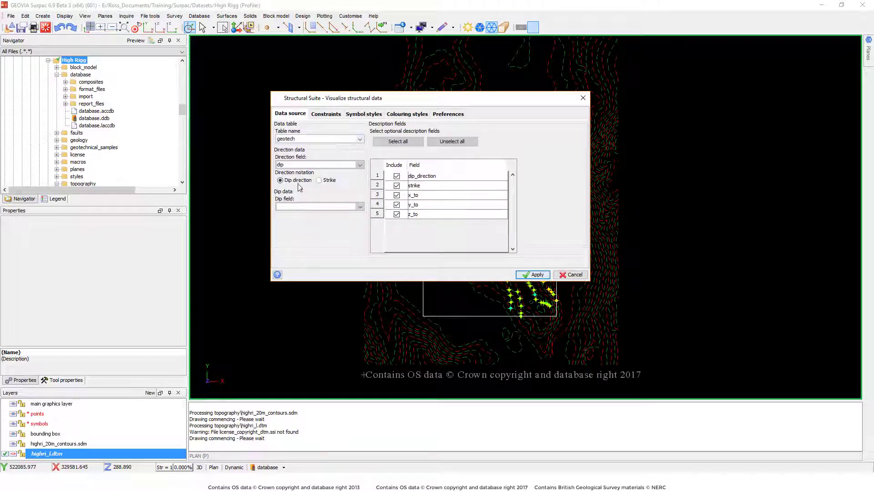
{"action": "left_click", "coordinate": [306, 164]}
{"action": "left_click", "coordinate": [301, 179]}
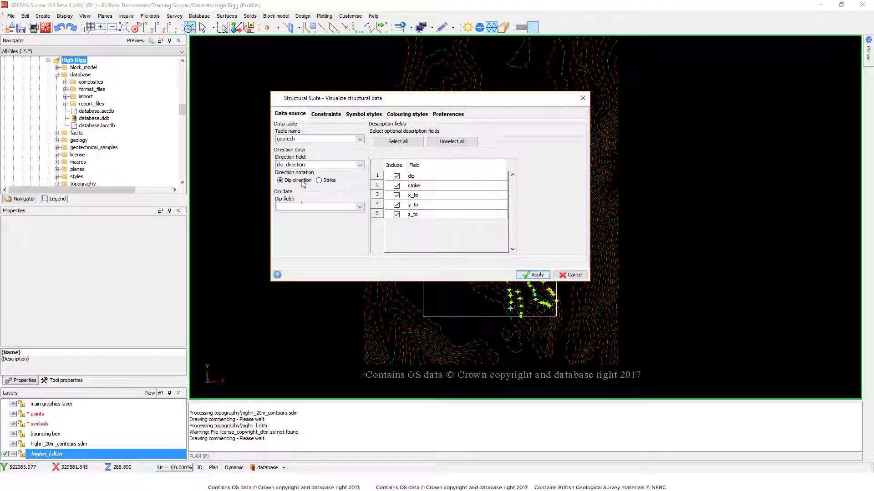
{"action": "left_click", "coordinate": [303, 206]}
{"action": "left_click", "coordinate": [350, 210]}
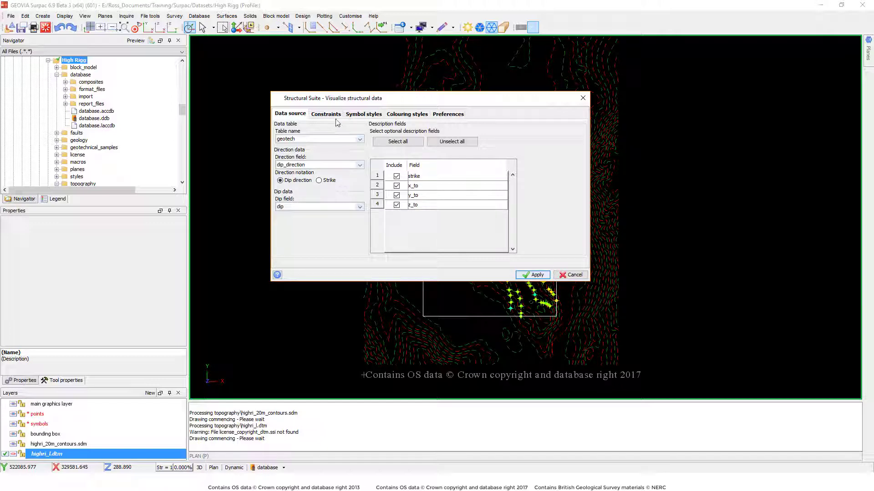
Step: In simple symbol styling, choose the Octagon symbol and set the symbol scale to 20
{"action": "left_click", "coordinate": [363, 114]}
{"action": "left_click", "coordinate": [332, 136]}
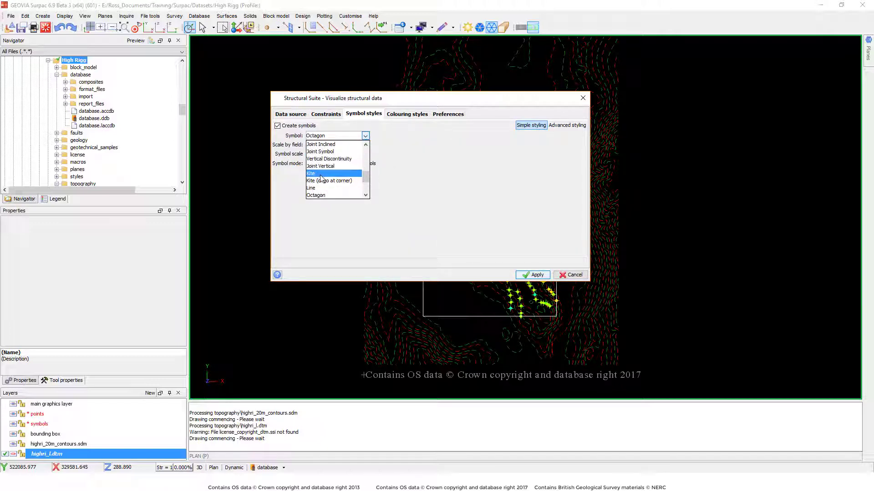
{"action": "left_click", "coordinate": [319, 195]}
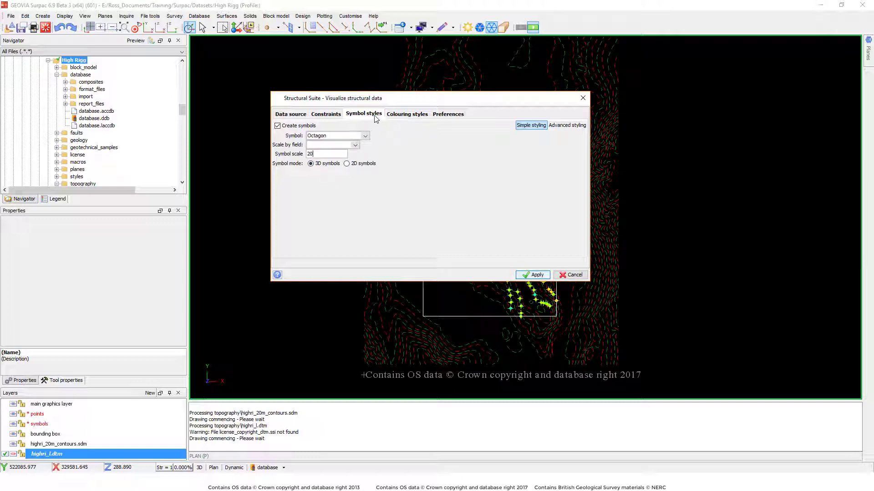
Step: Colour the geotech symbols by dip and apply the visualization
{"action": "left_click", "coordinate": [398, 115]}
{"action": "left_click", "coordinate": [324, 142]}
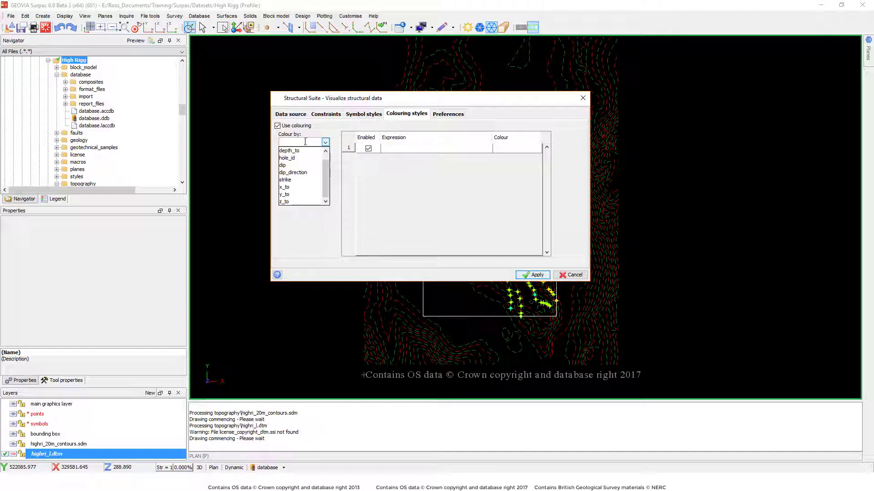
{"action": "left_click", "coordinate": [297, 171]}
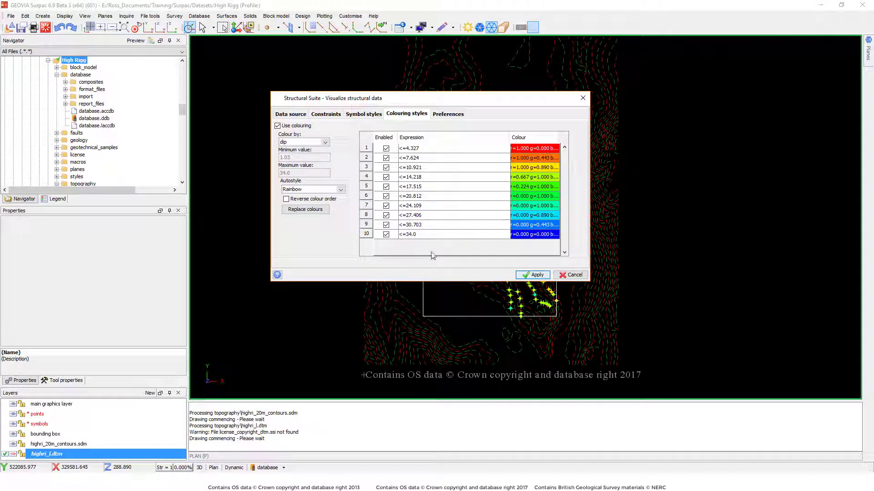
{"action": "left_click", "coordinate": [532, 275]}
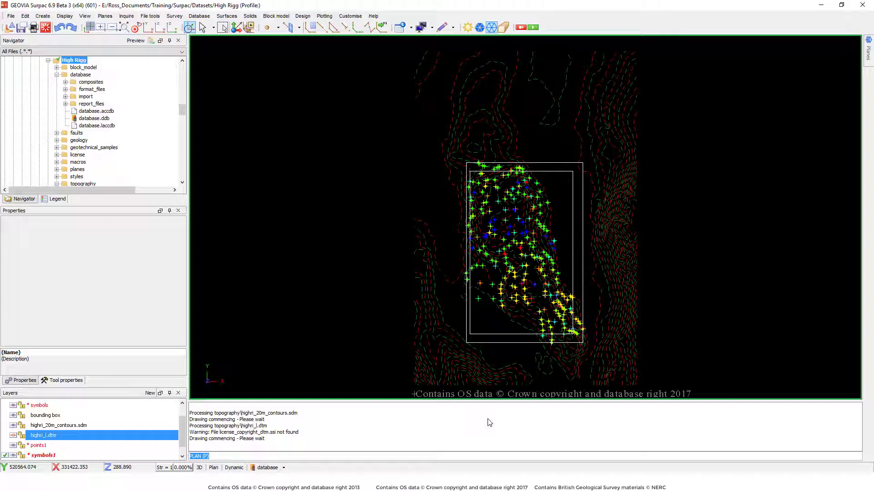
{"action": "scroll", "coordinate": [498, 241], "scroll_direction": "up", "scroll_amount": 7}
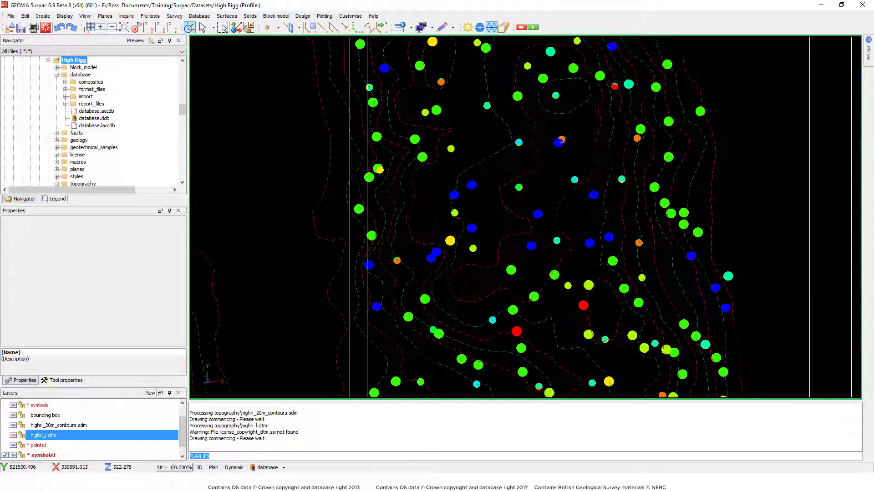
Step: Examine the dip-coloured drillhole and surface structural symbols in 3D from several angles and distances
{"action": "left_click_drag", "start_coordinate": [498, 240], "coordinate": [346, 142]}
{"action": "scroll", "coordinate": [491, 170], "scroll_direction": "up", "scroll_amount": 8}
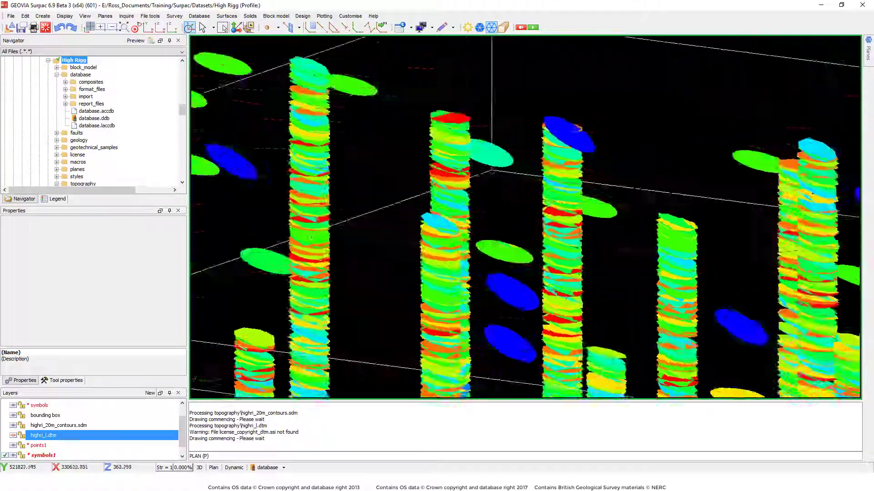
{"action": "left_click_drag", "start_coordinate": [491, 171], "coordinate": [515, 160]}
{"action": "middle_click_drag", "start_coordinate": [299, 262], "coordinate": [435, 203]}
{"action": "scroll", "coordinate": [435, 203], "scroll_direction": "down", "scroll_amount": 5}
{"action": "scroll", "coordinate": [436, 204], "scroll_direction": "up", "scroll_amount": 8}
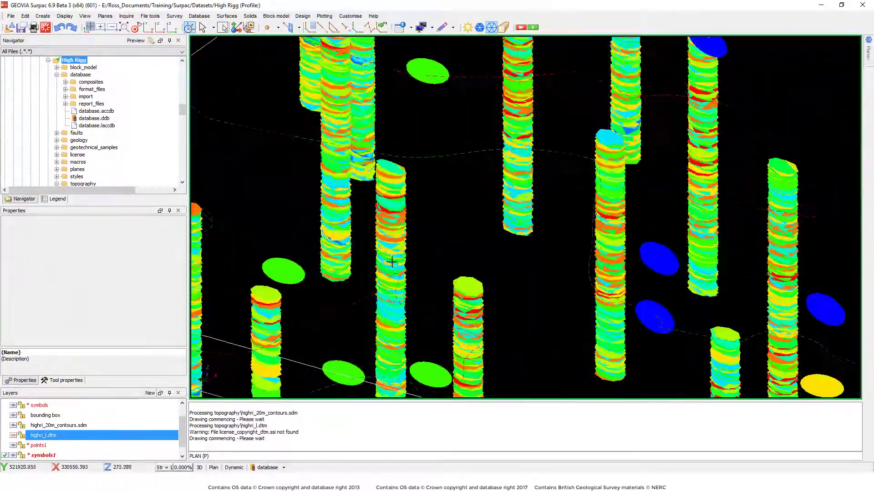
{"action": "mouse_move", "coordinate": [396, 249]}
{"action": "left_mouse_down"}
{"action": "mouse_move", "coordinate": [444, 233]}
{"action": "mouse_move", "coordinate": [407, 244]}
{"action": "left_mouse_up"}
{"action": "scroll", "coordinate": [337, 194], "scroll_direction": "down", "scroll_amount": 7}
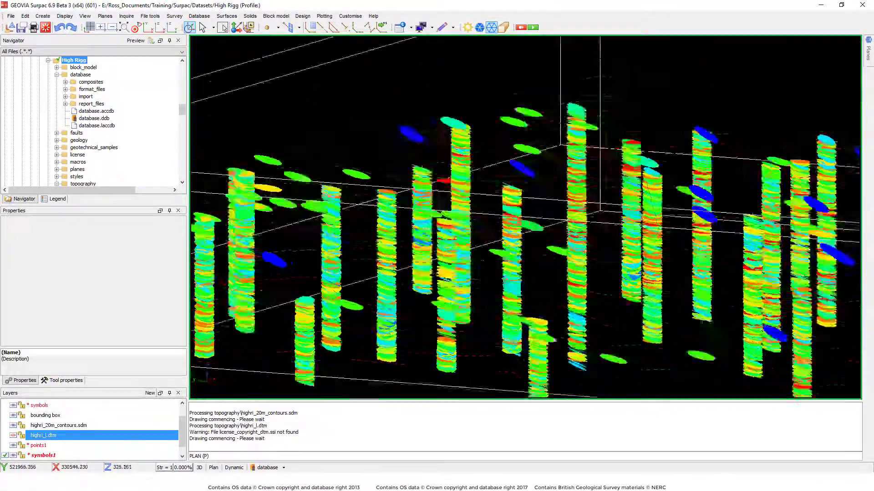
{"action": "left_click_drag", "start_coordinate": [318, 269], "coordinate": [350, 270]}
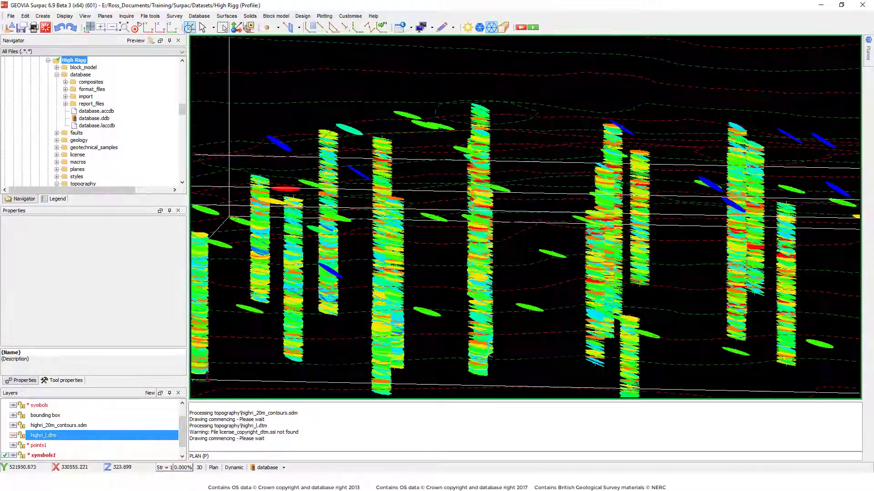
{"action": "scroll", "coordinate": [385, 228], "scroll_direction": "down", "scroll_amount": 5}
{"action": "left_click_drag", "start_coordinate": [430, 257], "coordinate": [491, 248]}
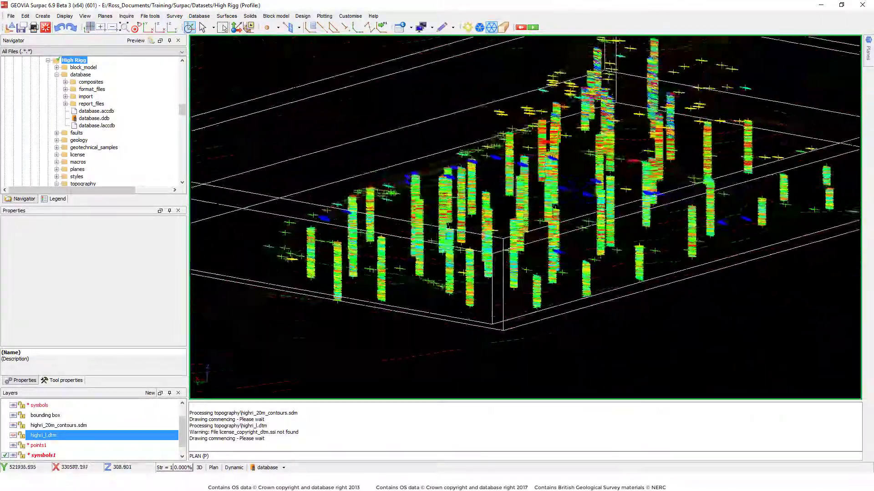
{"action": "left_click_drag", "start_coordinate": [492, 205], "coordinate": [455, 214]}
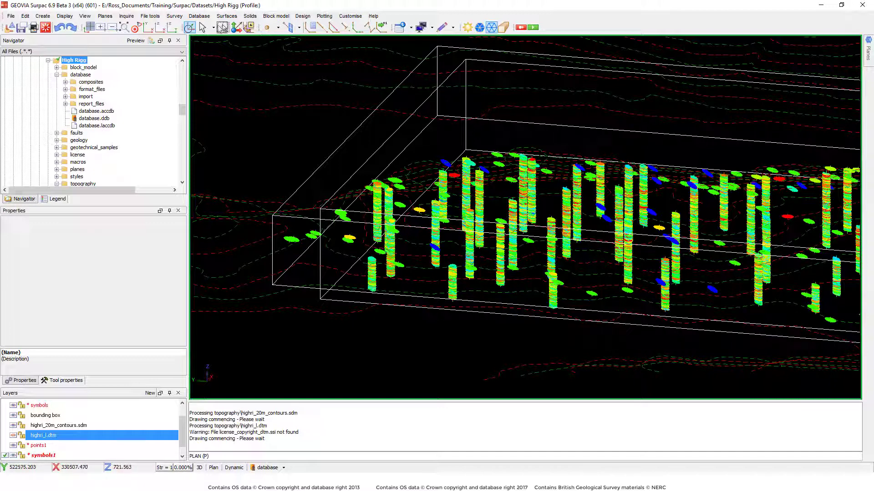
Step: Start a new structural data visualization from the faults table, with dip_direction as the direction field and dip as the dip field
{"action": "left_click", "coordinate": [199, 15]}
{"action": "mouse_move", "coordinate": [218, 102]}
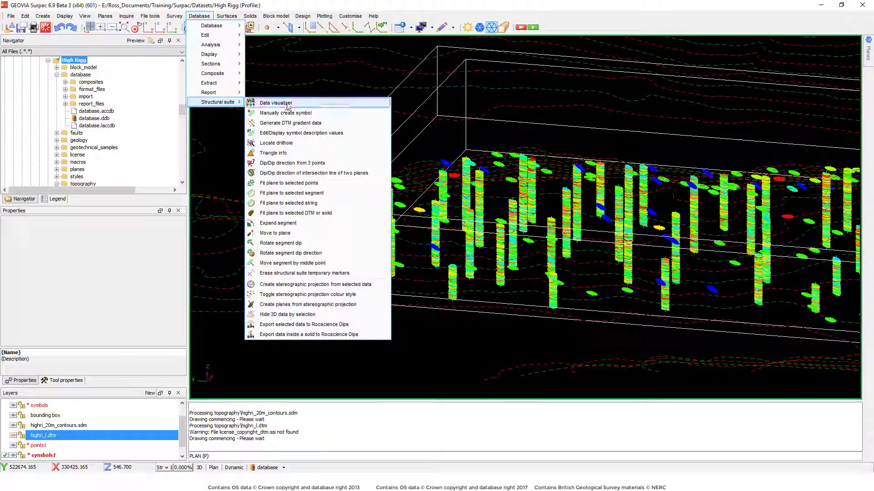
{"action": "left_click", "coordinate": [288, 104]}
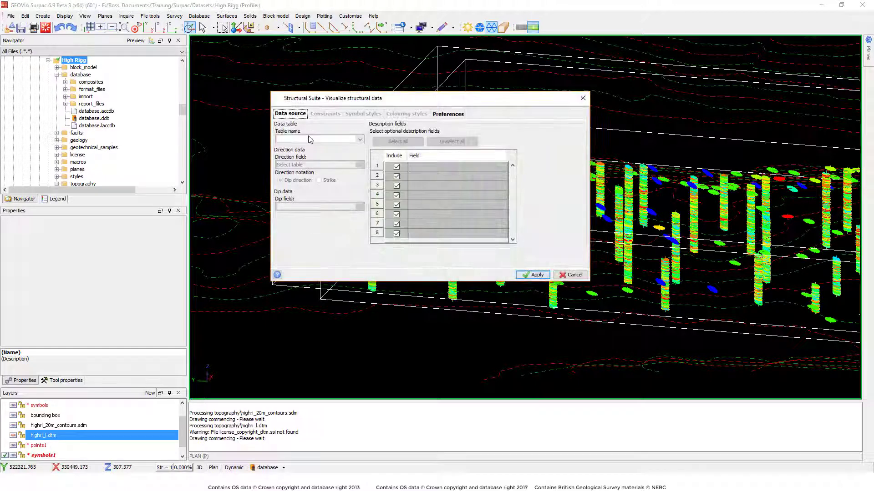
{"action": "left_click", "coordinate": [309, 139]}
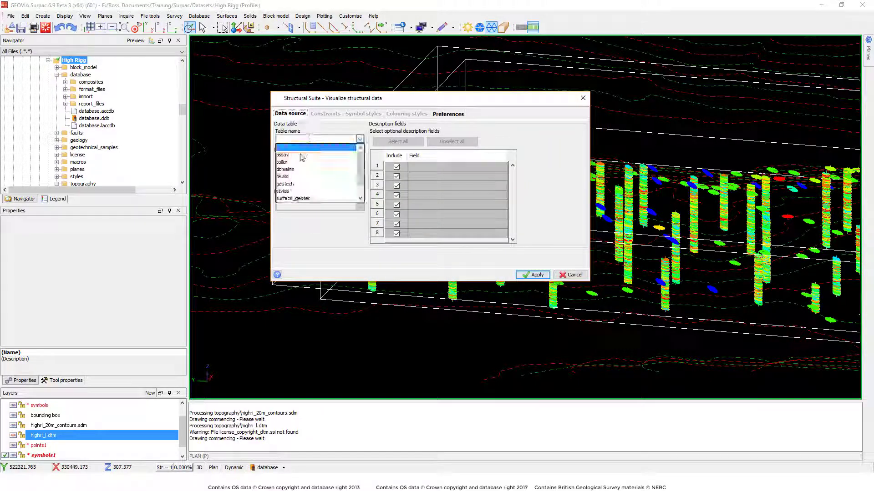
{"action": "left_click", "coordinate": [317, 177]}
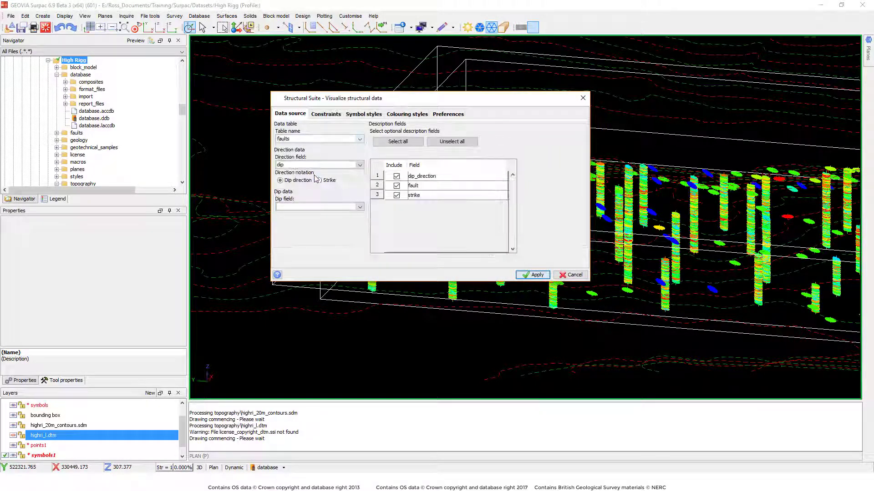
{"action": "left_click", "coordinate": [315, 164]}
{"action": "left_click", "coordinate": [296, 184]}
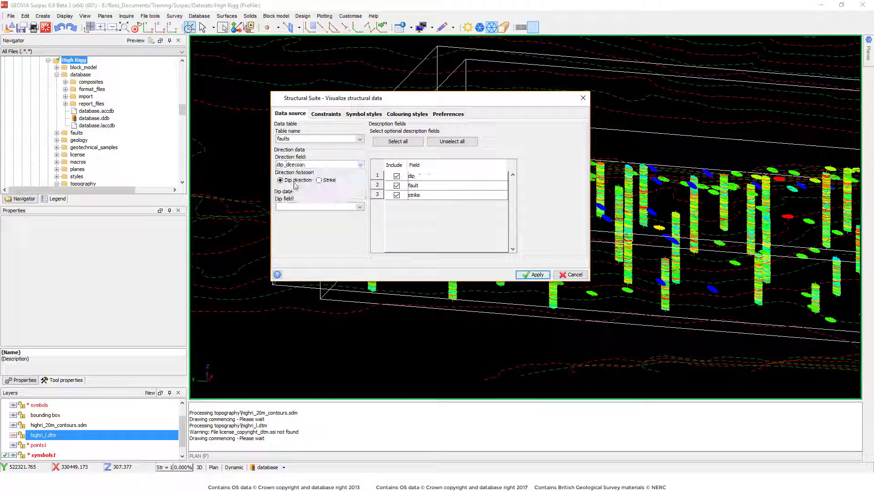
{"action": "left_click", "coordinate": [303, 207]}
{"action": "left_click", "coordinate": [296, 221]}
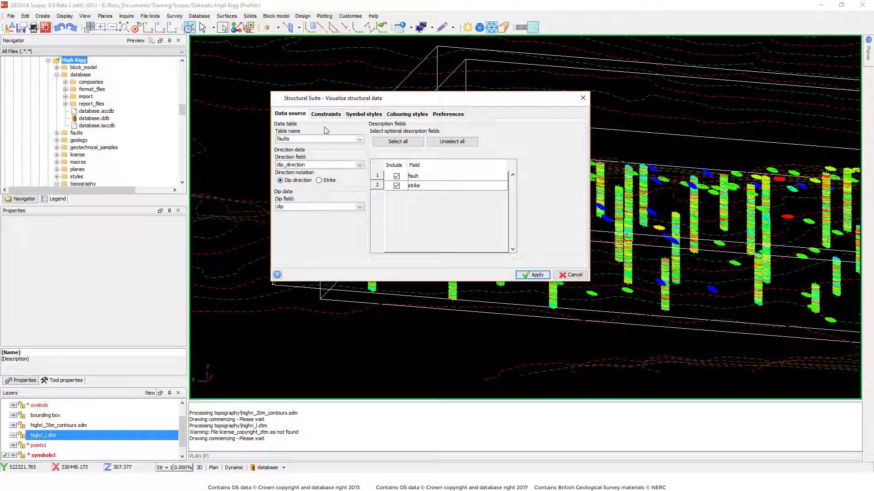
Step: Choose the Square symbol for the faults data and set the symbol scale to 30
{"action": "left_click", "coordinate": [363, 114]}
{"action": "left_click", "coordinate": [339, 135]}
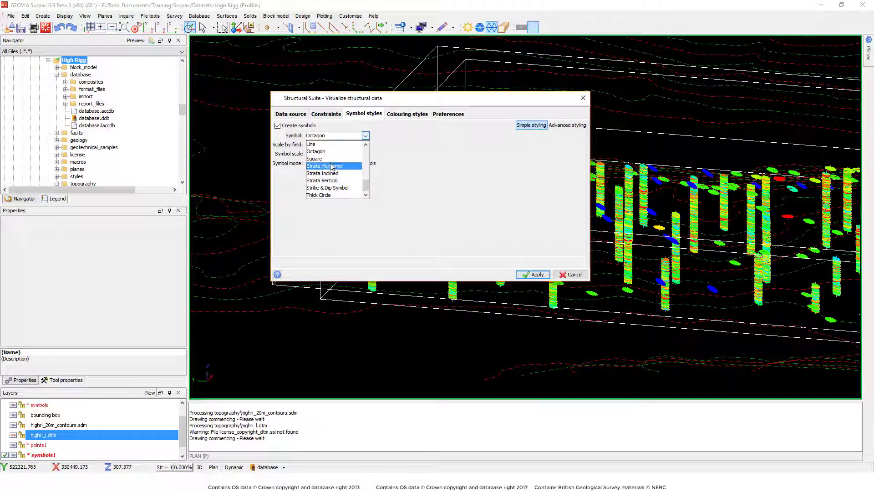
{"action": "left_click", "coordinate": [331, 160]}
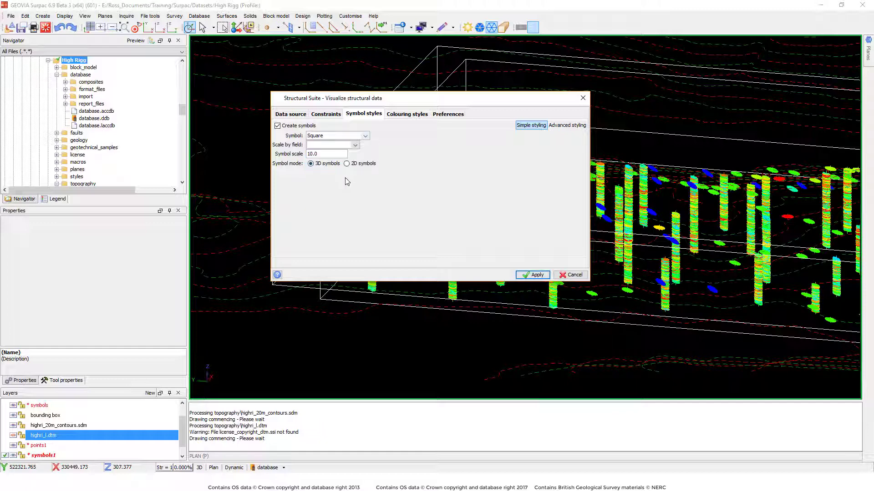
{"action": "double_click", "coordinate": [325, 153]}
{"action": "type", "text": "30"}
Step: Colour the fault symbols by the fault field and apply the visualization
{"action": "left_click", "coordinate": [394, 116]}
{"action": "left_click", "coordinate": [303, 143]}
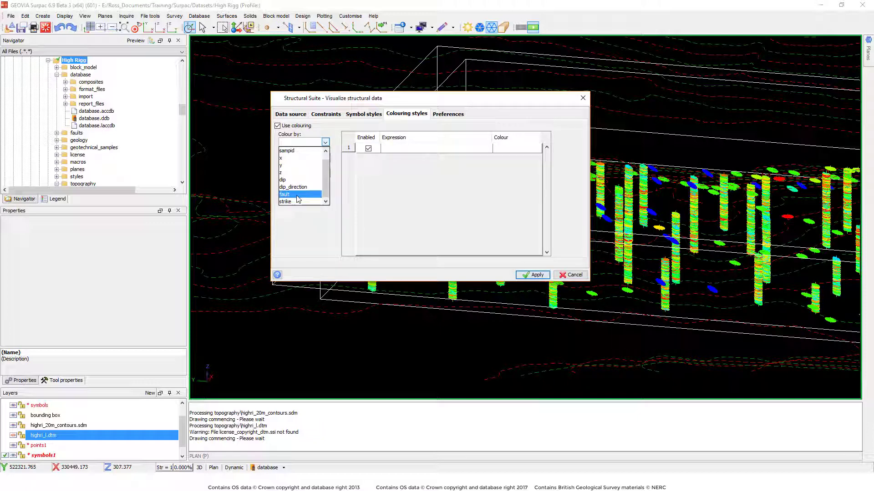
{"action": "left_click", "coordinate": [298, 195]}
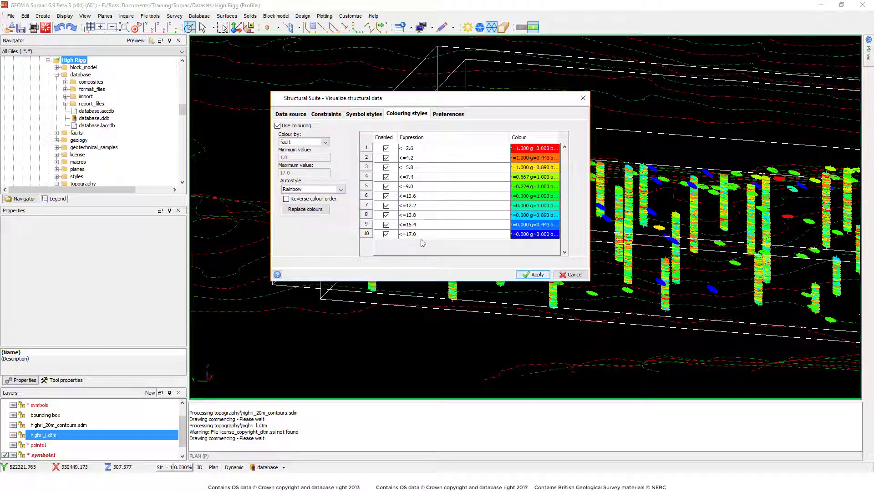
{"action": "left_click", "coordinate": [539, 275]}
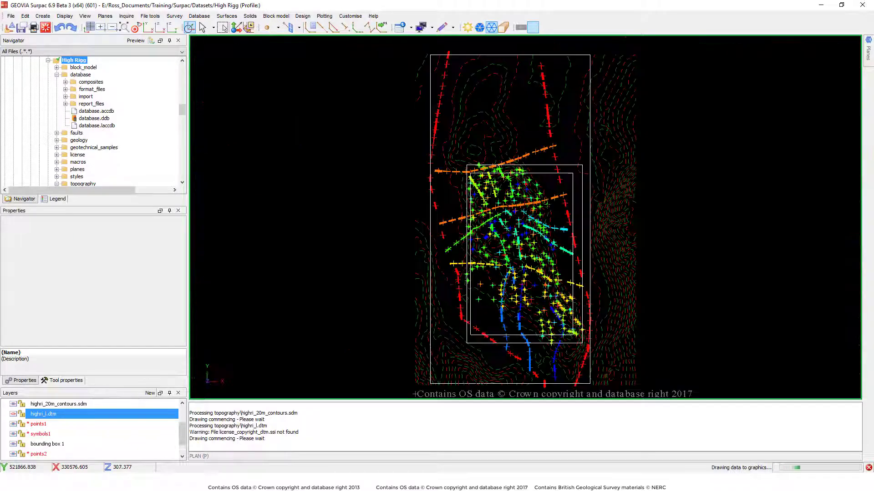
Step: Inspect the fault symbols in 3D and clear all displayed layers from the graphics workspace
{"action": "scroll", "coordinate": [442, 197], "scroll_direction": "up", "scroll_amount": 4}
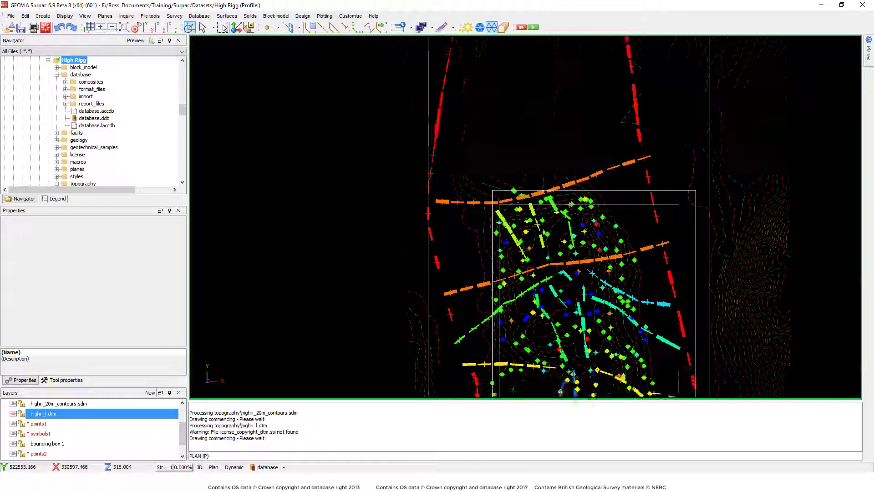
{"action": "scroll", "coordinate": [534, 265], "scroll_direction": "up", "scroll_amount": 3}
{"action": "left_click_drag", "start_coordinate": [534, 265], "coordinate": [621, 203]}
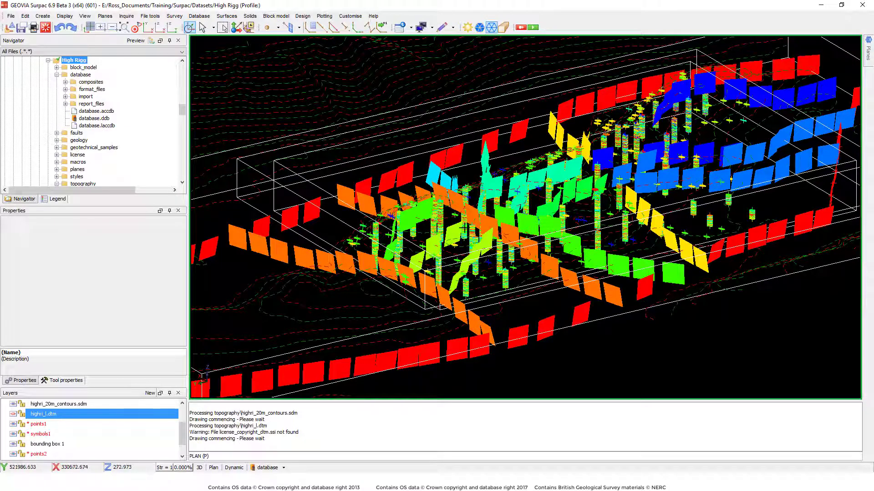
{"action": "scroll", "coordinate": [525, 217], "scroll_direction": "down", "scroll_amount": 2}
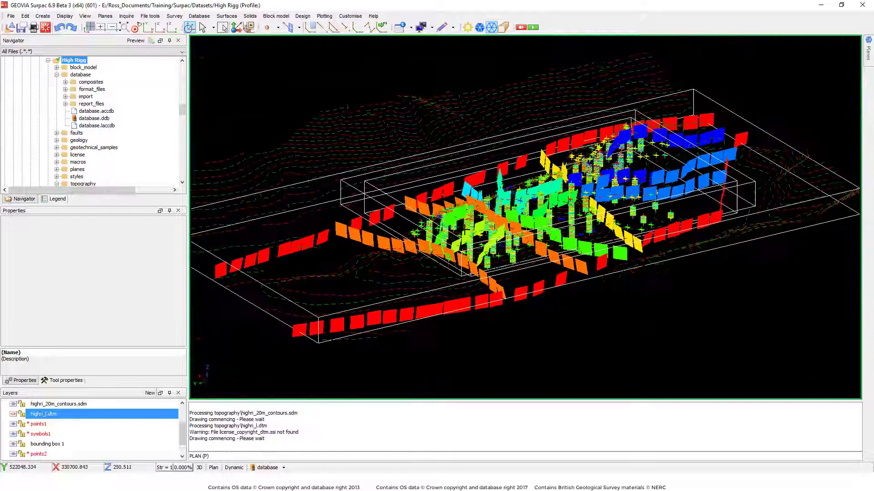
{"action": "left_click", "coordinate": [45, 27]}
{"action": "left_click", "coordinate": [434, 226]}
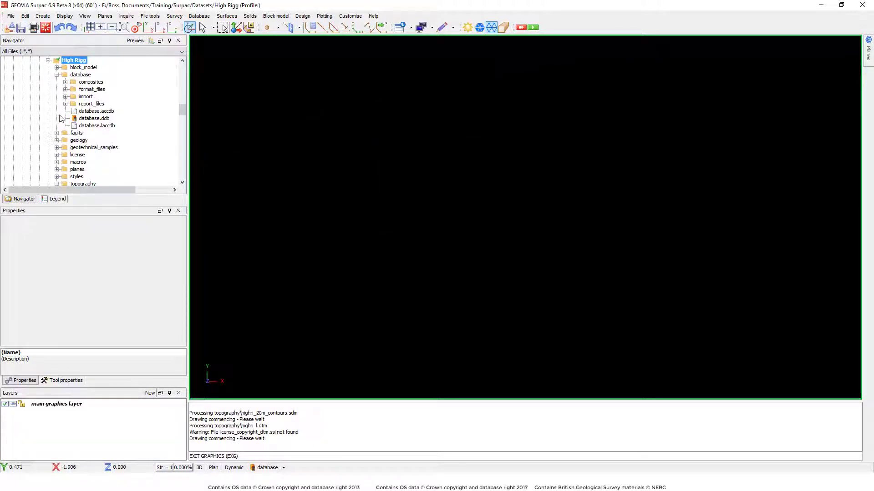
Step: Browse the file tree to the C:\Users\Public\GEOVIA folder and expand it
{"action": "scroll", "coordinate": [55, 108], "scroll_direction": "down", "scroll_amount": 15}
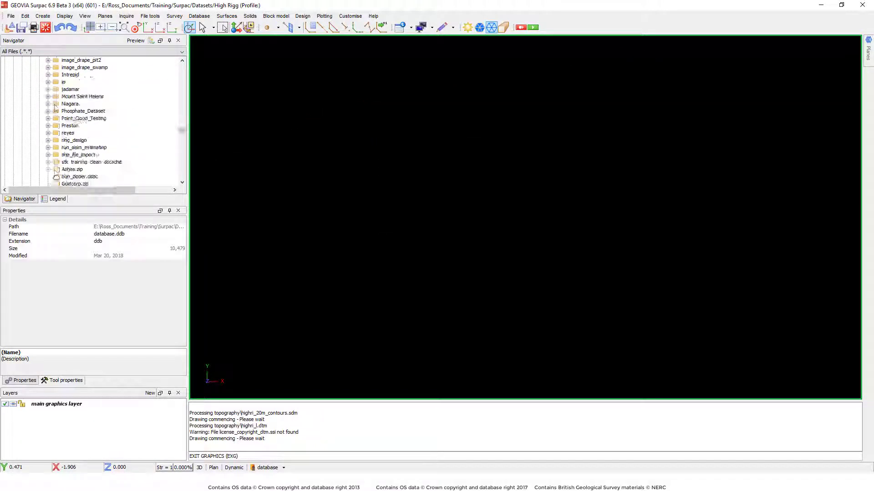
{"action": "scroll", "coordinate": [38, 115], "scroll_direction": "up", "scroll_amount": 5}
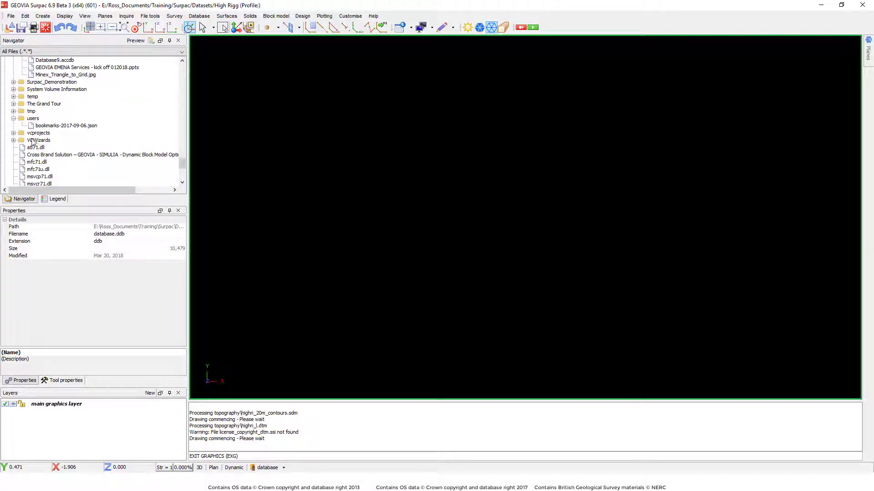
{"action": "scroll", "coordinate": [27, 131], "scroll_direction": "up", "scroll_amount": 8}
{"action": "scroll", "coordinate": [28, 130], "scroll_direction": "up", "scroll_amount": 10}
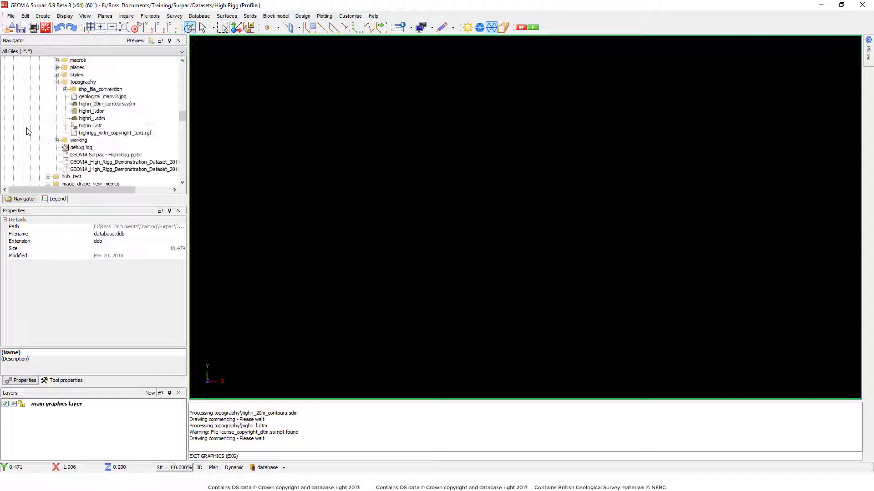
{"action": "scroll", "coordinate": [28, 131], "scroll_direction": "up", "scroll_amount": 10}
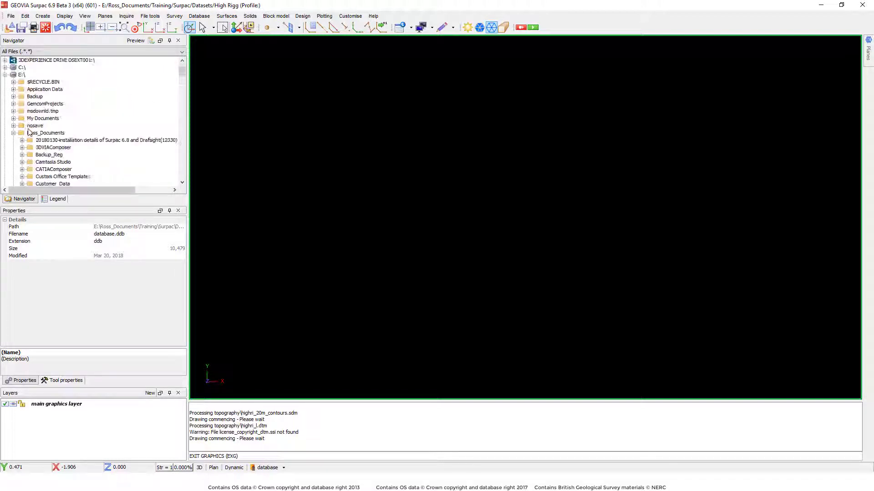
{"action": "left_click", "coordinate": [4, 67]}
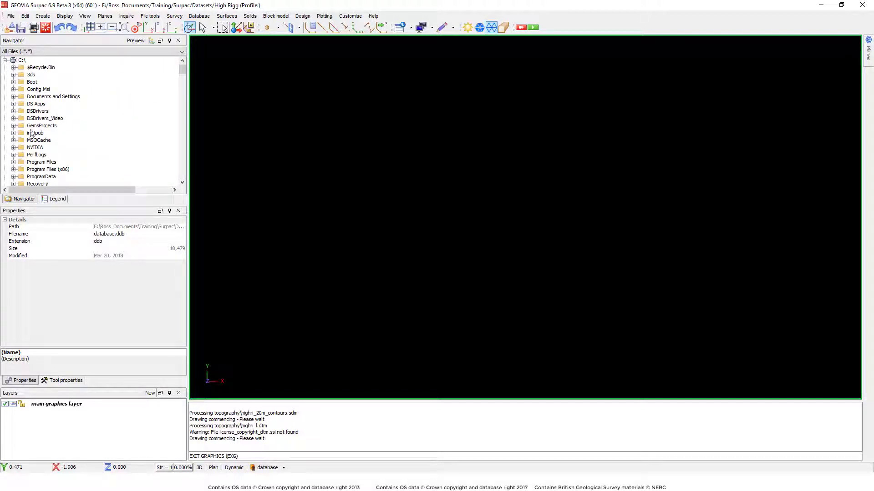
{"action": "scroll", "coordinate": [14, 119], "scroll_direction": "down", "scroll_amount": 5}
{"action": "left_click", "coordinate": [14, 118]}
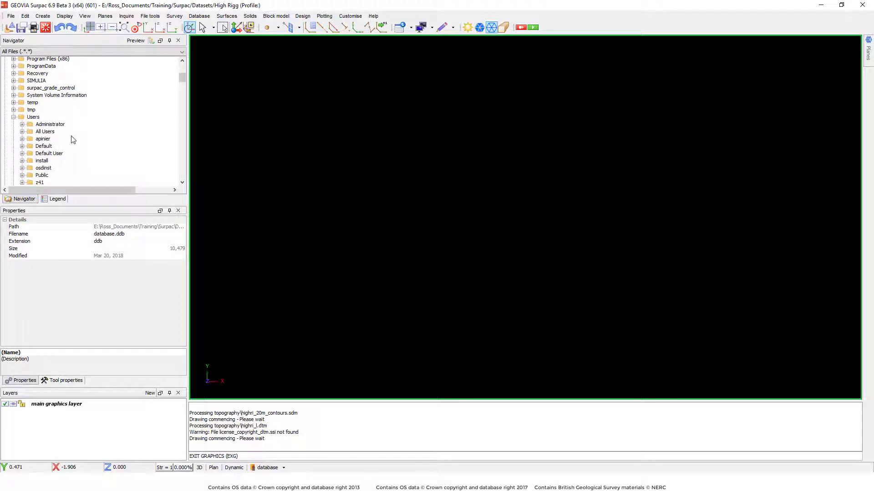
{"action": "left_click", "coordinate": [22, 175]}
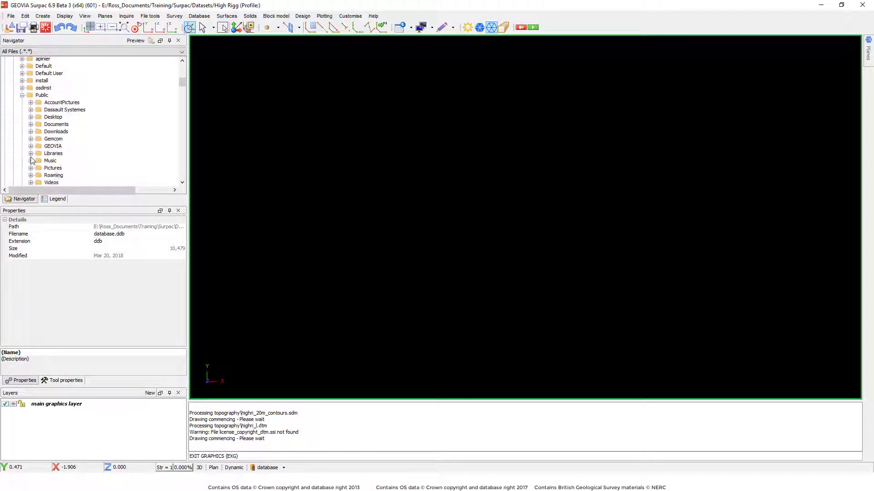
{"action": "left_click", "coordinate": [31, 138]}
{"action": "scroll", "coordinate": [70, 163], "scroll_direction": "down", "scroll_amount": 1}
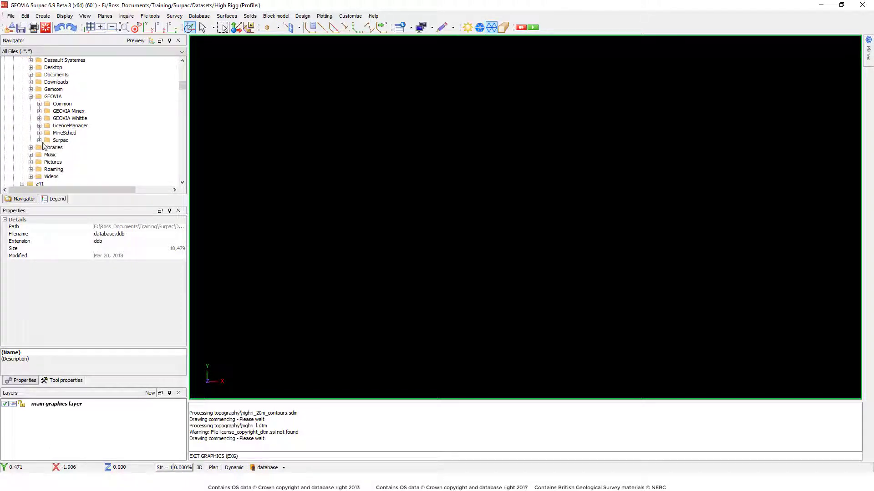
Step: Expand the share folder of the 69_Beta_3_x64 version under GEOVIA\Surpac
{"action": "left_click", "coordinate": [39, 161]}
{"action": "scroll", "coordinate": [86, 151], "scroll_direction": "down", "scroll_amount": 2}
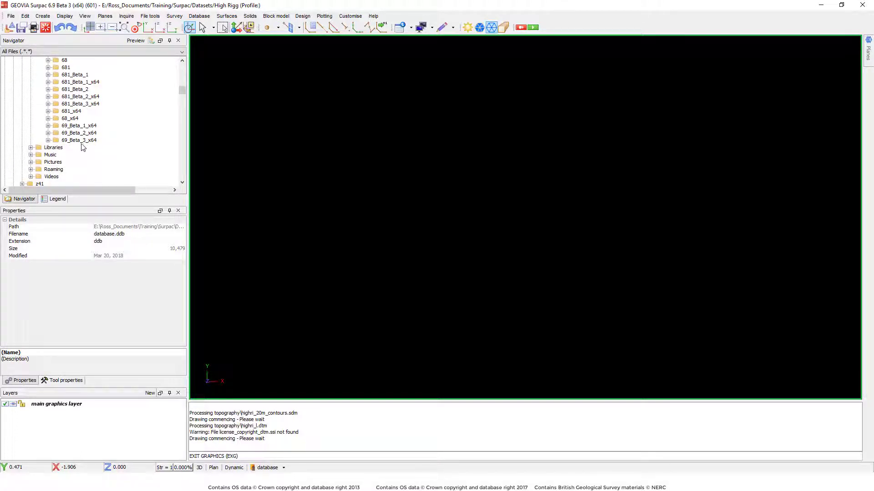
{"action": "left_click", "coordinate": [48, 140]}
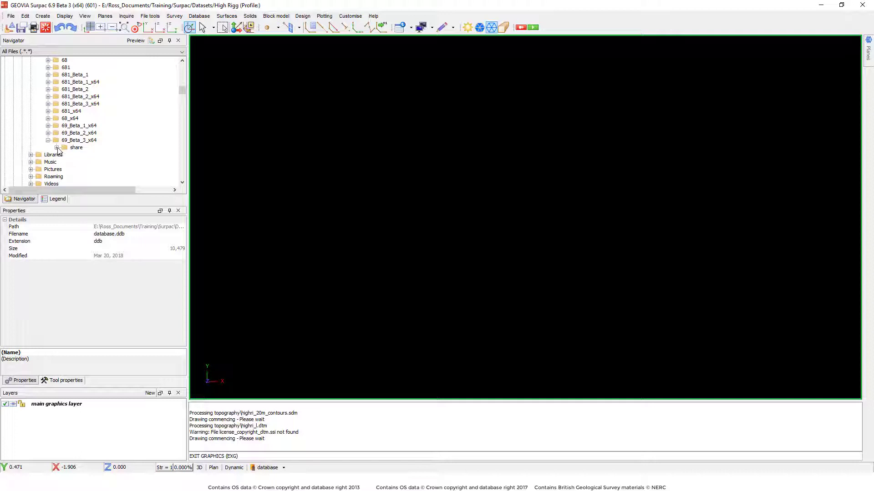
{"action": "left_click", "coordinate": [56, 147]}
{"action": "scroll", "coordinate": [83, 142], "scroll_direction": "down", "scroll_amount": 2}
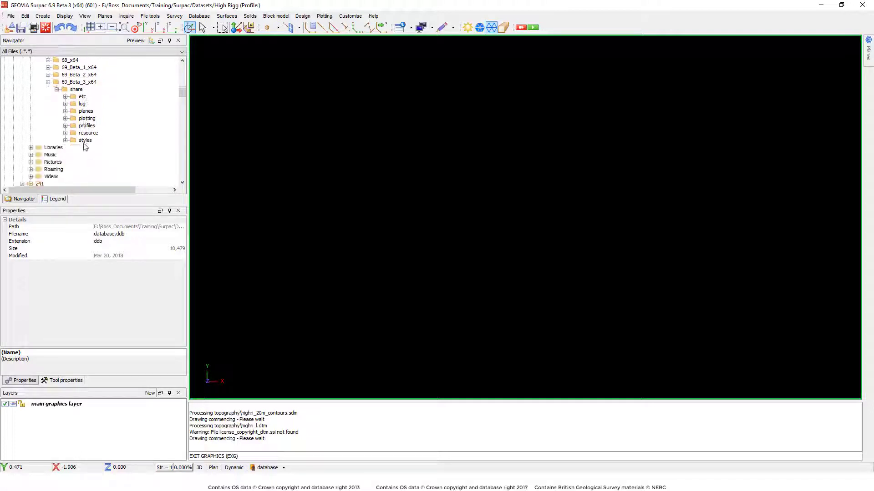
Step: Within share, expand resource\scripts\structural_suite\symbols to list the symbol string files
{"action": "left_click", "coordinate": [65, 131]}
{"action": "left_click", "coordinate": [74, 162]}
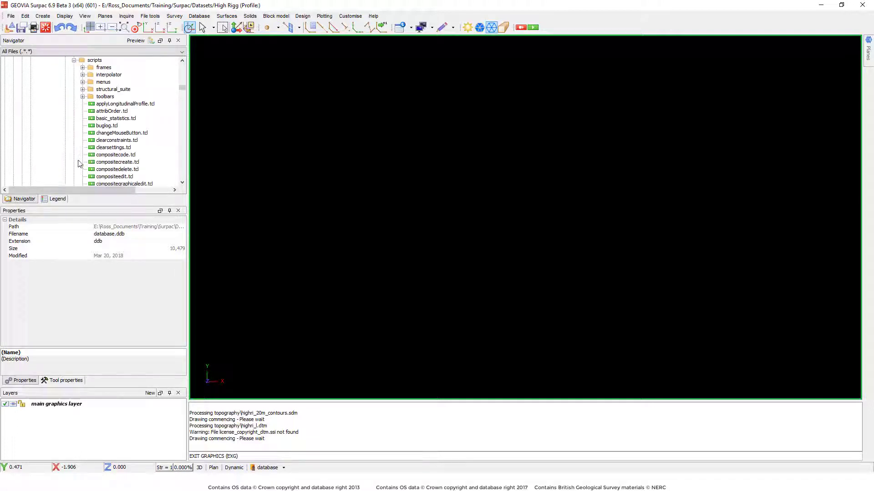
{"action": "left_click", "coordinate": [83, 90]}
{"action": "left_click", "coordinate": [91, 118]}
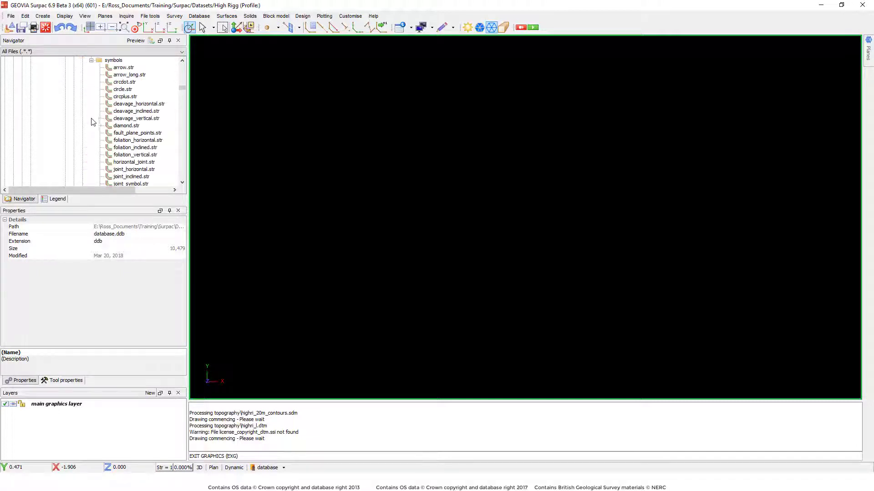
{"action": "scroll", "coordinate": [124, 122], "scroll_direction": "up", "scroll_amount": 1}
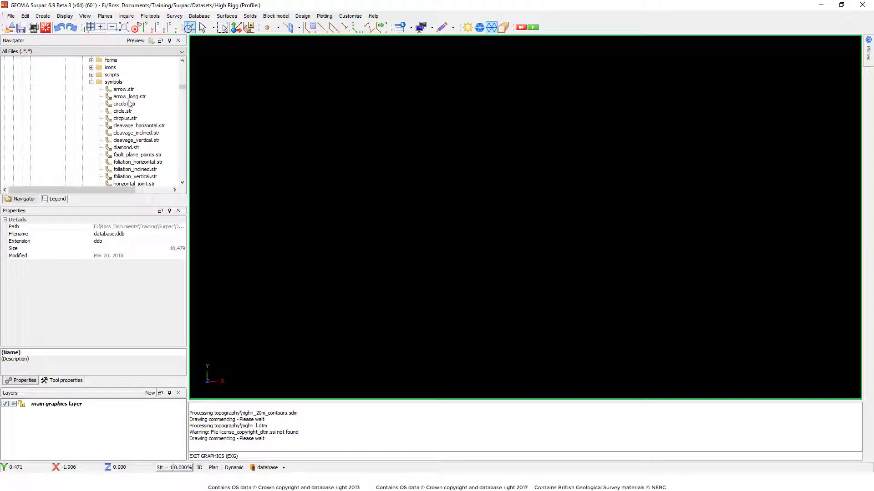
Step: Display the circle.str symbol, clear the graphics workspace, and display strike_dip_symbol.str from the same symbols folder
{"action": "left_click_drag", "start_coordinate": [128, 114], "coordinate": [487, 137]}
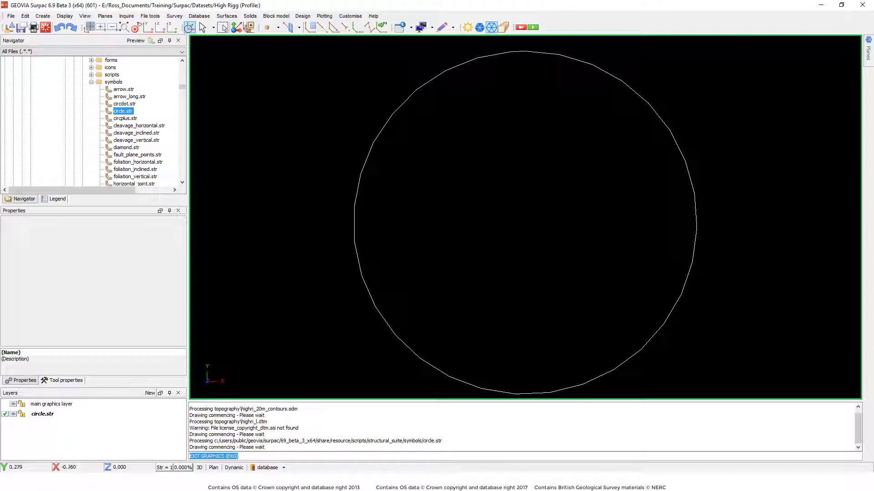
{"action": "left_click", "coordinate": [45, 27]}
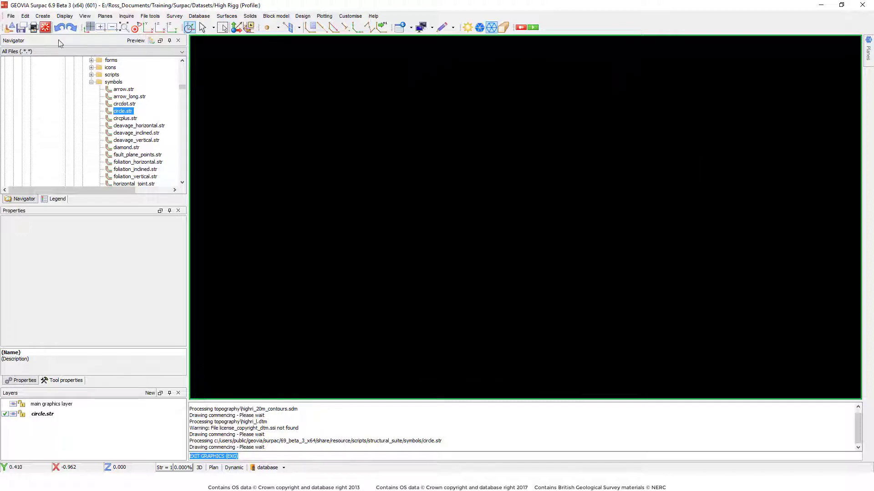
{"action": "scroll", "coordinate": [138, 155], "scroll_direction": "down", "scroll_amount": 5}
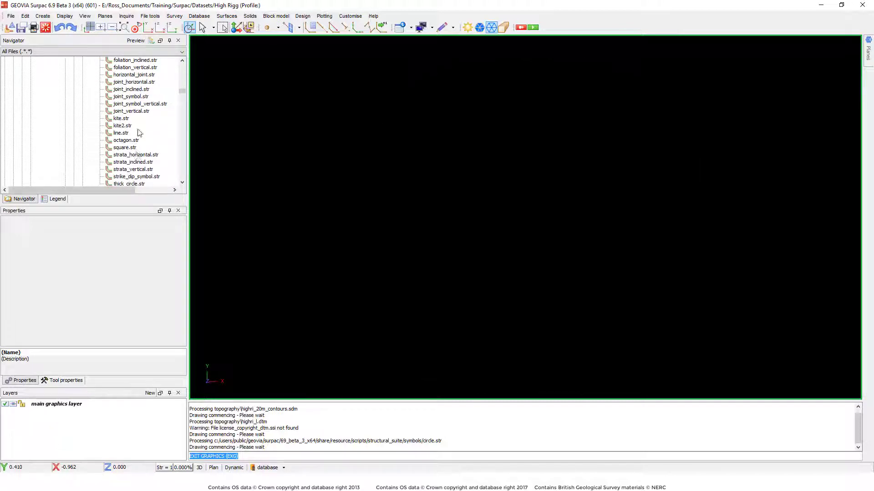
{"action": "scroll", "coordinate": [145, 164], "scroll_direction": "down", "scroll_amount": 2}
{"action": "left_click_drag", "start_coordinate": [136, 134], "coordinate": [433, 164]}
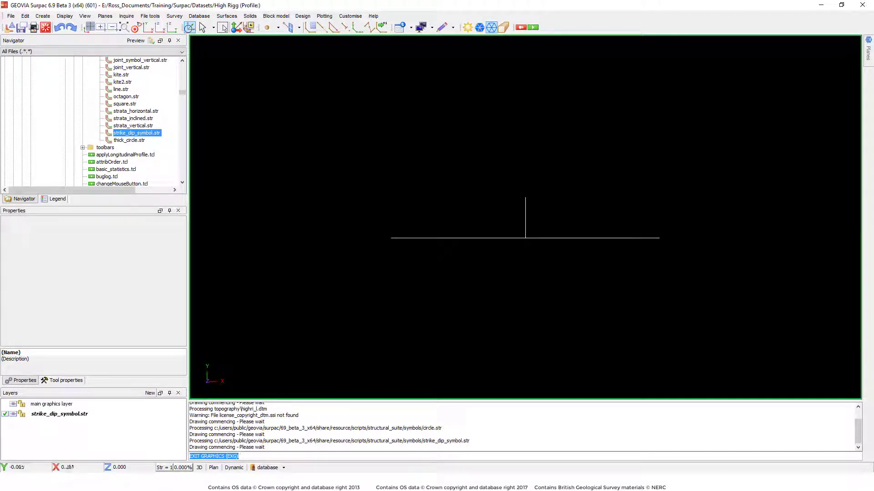
{"action": "scroll", "coordinate": [577, 238], "scroll_direction": "up", "scroll_amount": 2}
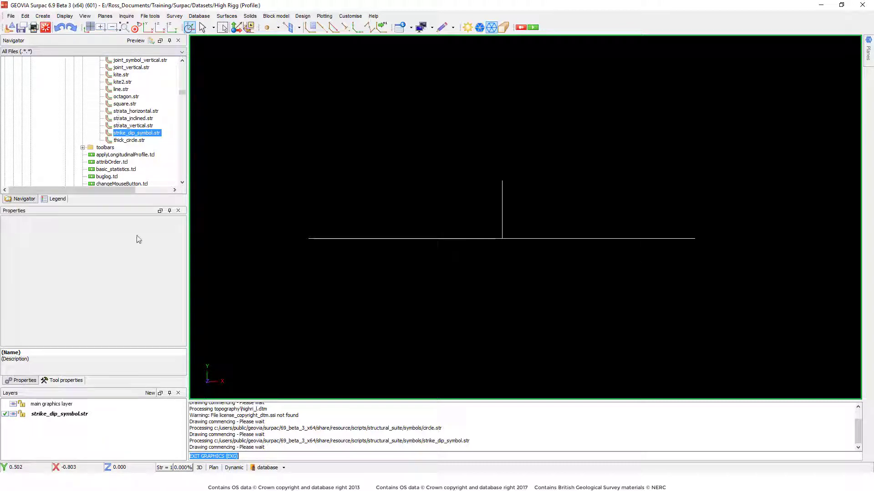
Step: View the purpose text in the save options of the strike_dip_symbol.str layer, without saving the file
{"action": "left_click", "coordinate": [80, 414]}
{"action": "right_click", "coordinate": [80, 414]}
{"action": "left_click", "coordinate": [113, 475]}
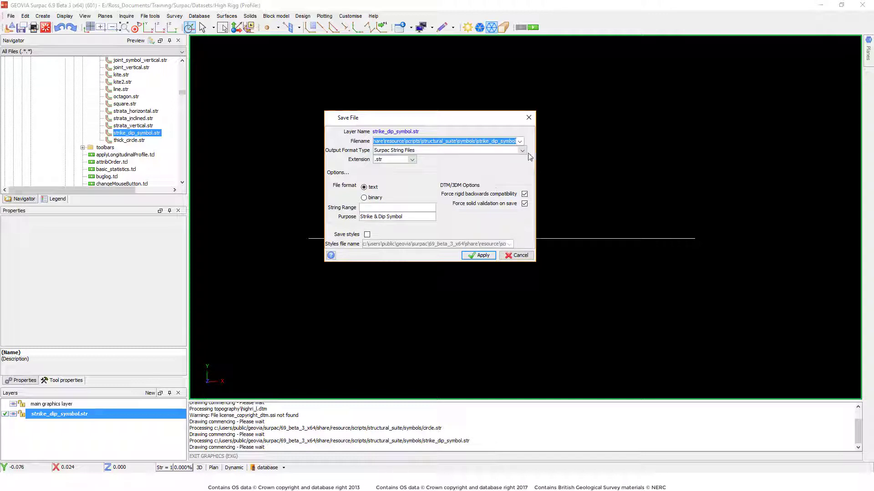
{"action": "left_click", "coordinate": [528, 117]}
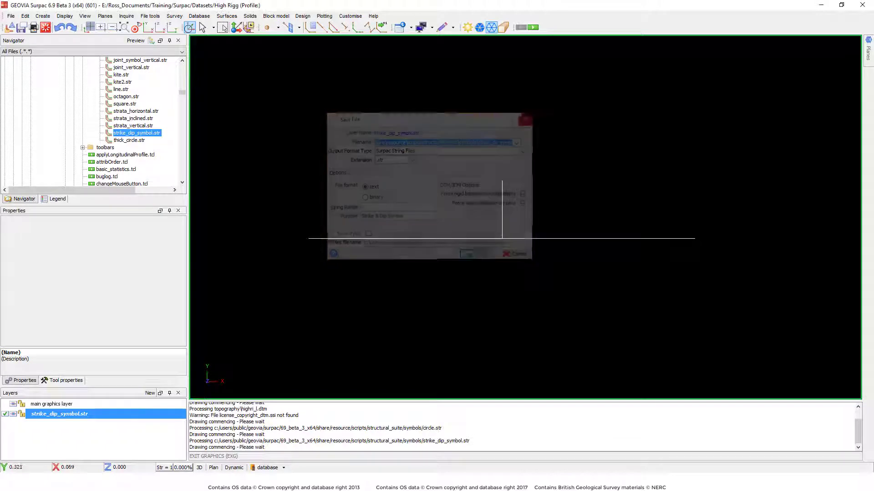
Step: Open strike_dip_symbol.str as text, highlight the description "Strike & Dip Symbol" in its header line, and close the file
{"action": "right_click", "coordinate": [140, 135]}
{"action": "left_click", "coordinate": [160, 149]}
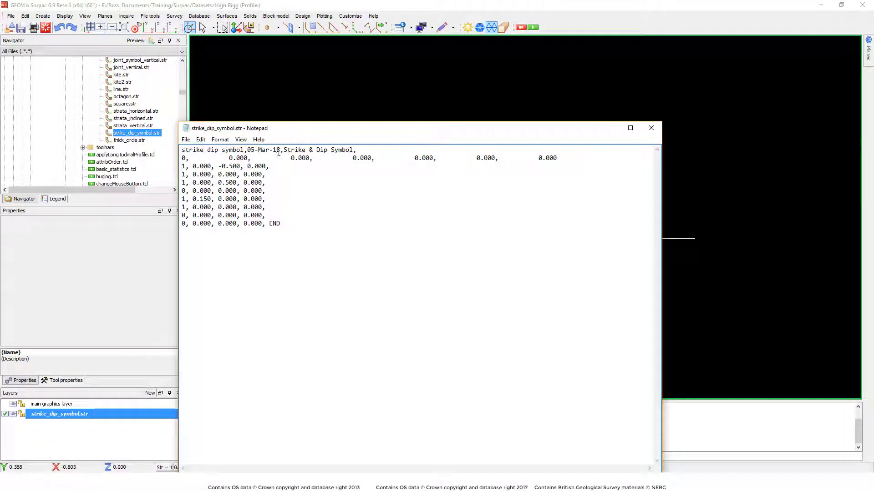
{"action": "left_click_drag", "start_coordinate": [303, 150], "coordinate": [354, 150]}
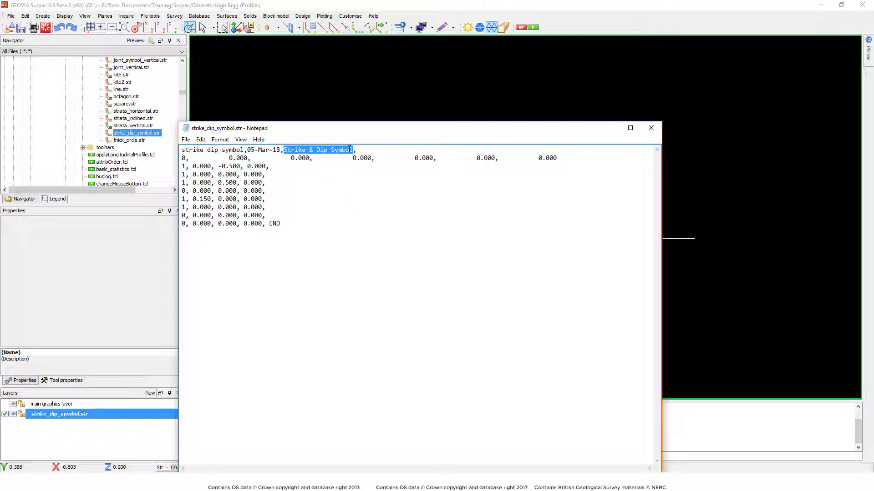
{"action": "left_click", "coordinate": [652, 127]}
Step: Collapse the symbols folder in the file tree and clear the strike and dip symbol from the graphics workspace
{"action": "scroll", "coordinate": [156, 117], "scroll_direction": "up", "scroll_amount": 7}
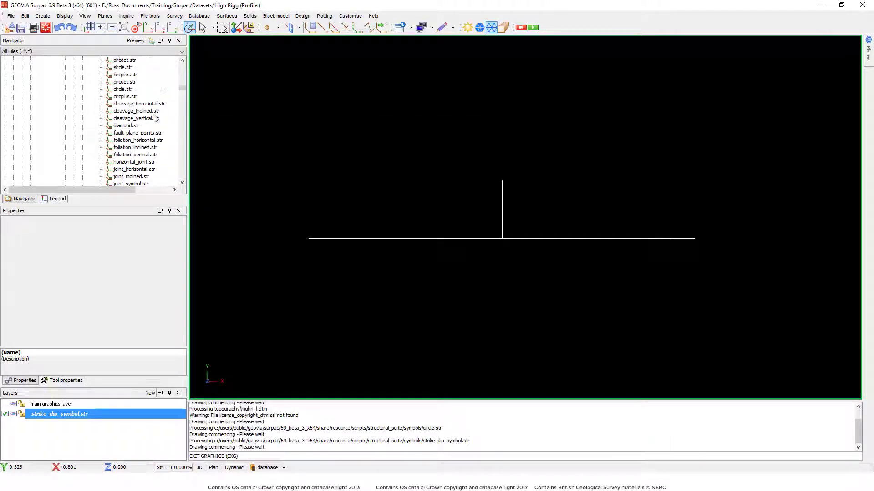
{"action": "left_click", "coordinate": [91, 104]}
{"action": "scroll", "coordinate": [91, 105], "scroll_direction": "down", "scroll_amount": 15}
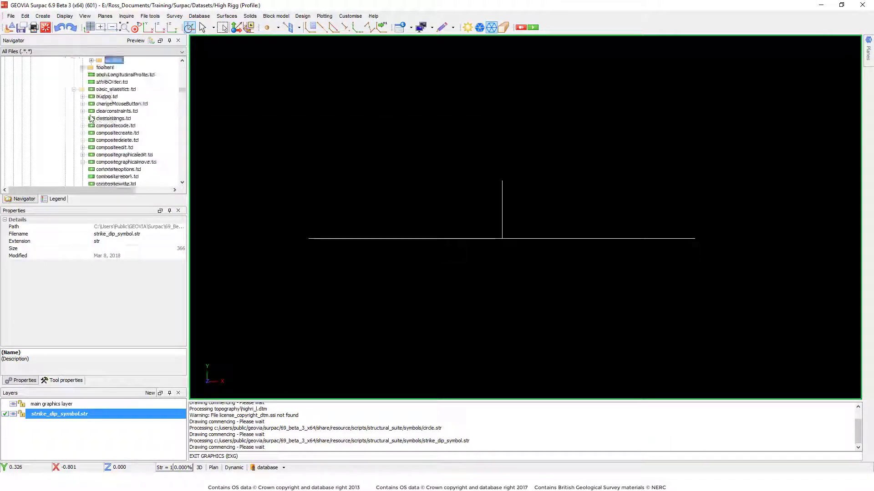
{"action": "scroll", "coordinate": [91, 119], "scroll_direction": "down", "scroll_amount": 10}
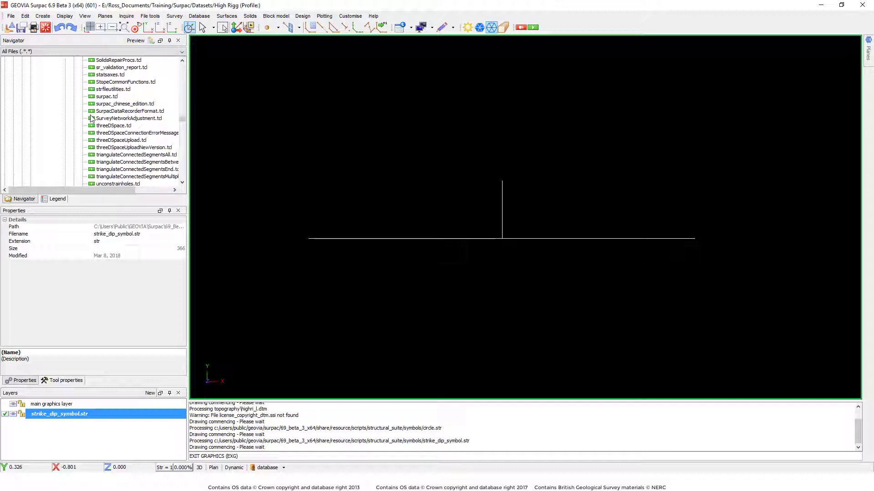
{"action": "left_click", "coordinate": [45, 27]}
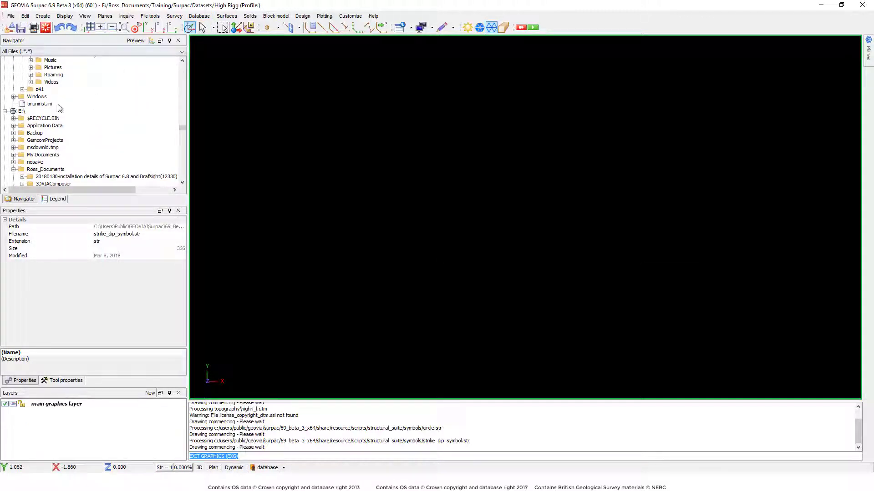
{"action": "scroll", "coordinate": [54, 147], "scroll_direction": "down", "scroll_amount": 5}
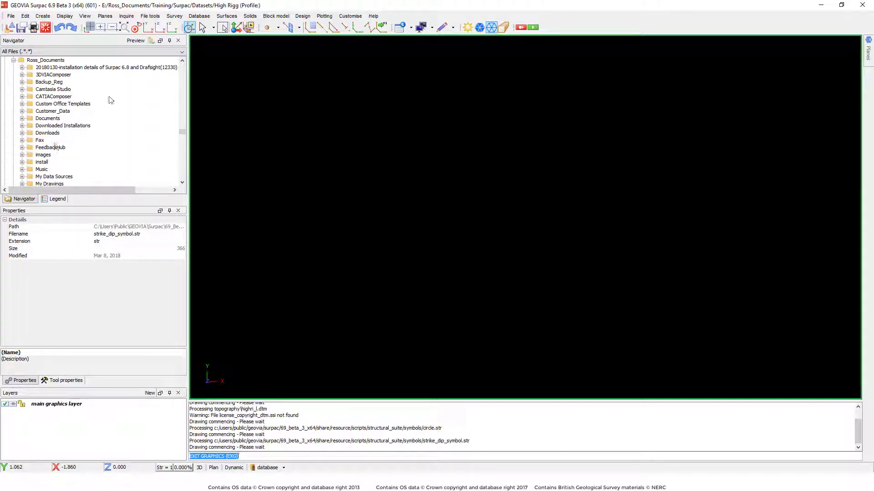
Step: Start the structural suite data visualizer on the surface_geotec table with dip_direction as direction field and dip as dip field
{"action": "left_click", "coordinate": [194, 17]}
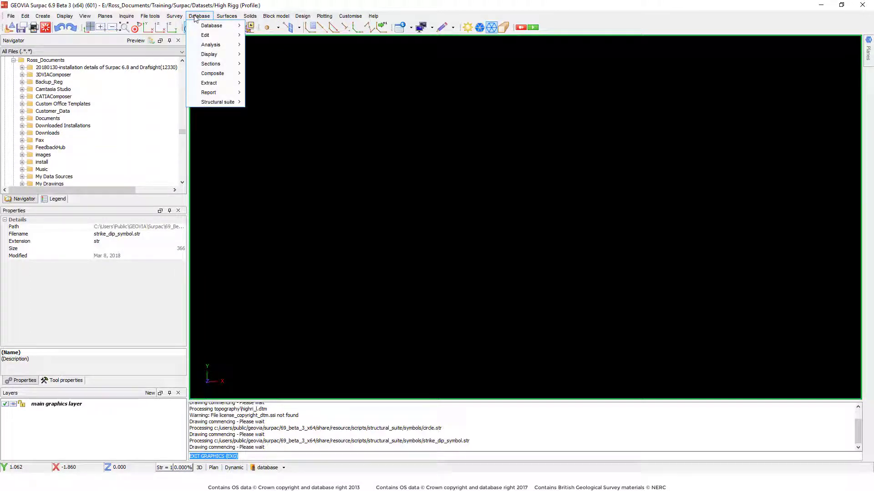
{"action": "mouse_move", "coordinate": [223, 102]}
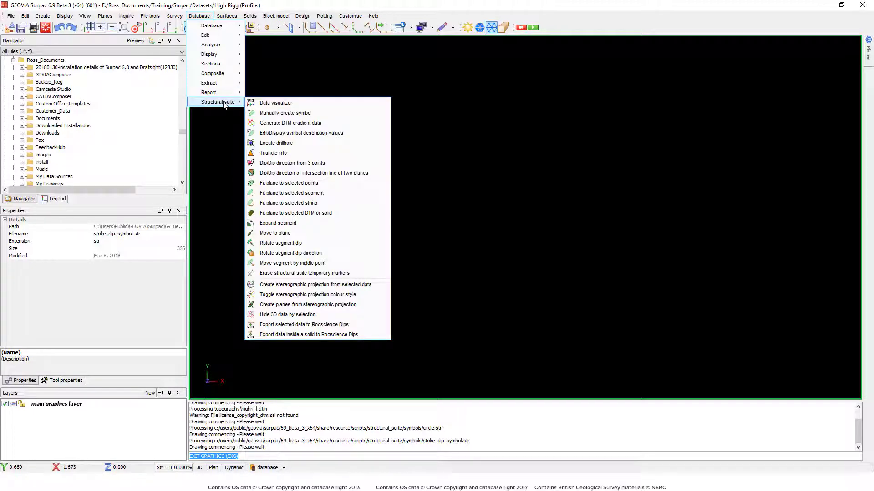
{"action": "left_click", "coordinate": [266, 104]}
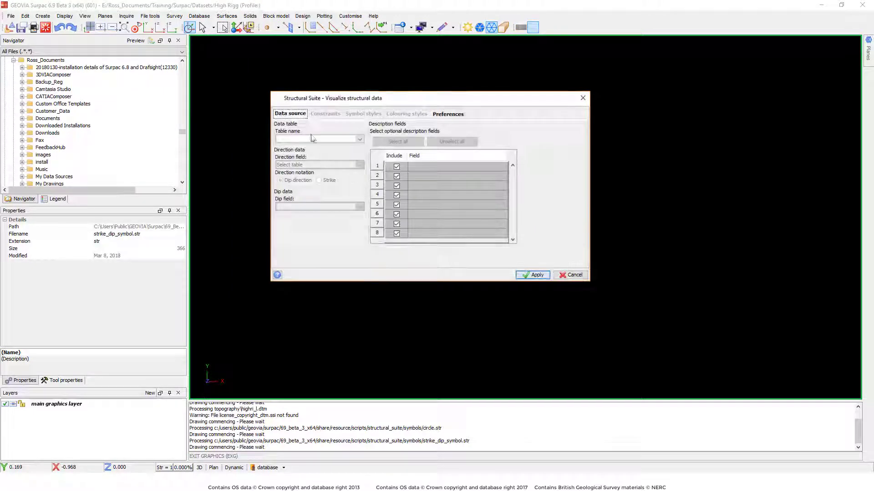
{"action": "left_click", "coordinate": [310, 141]}
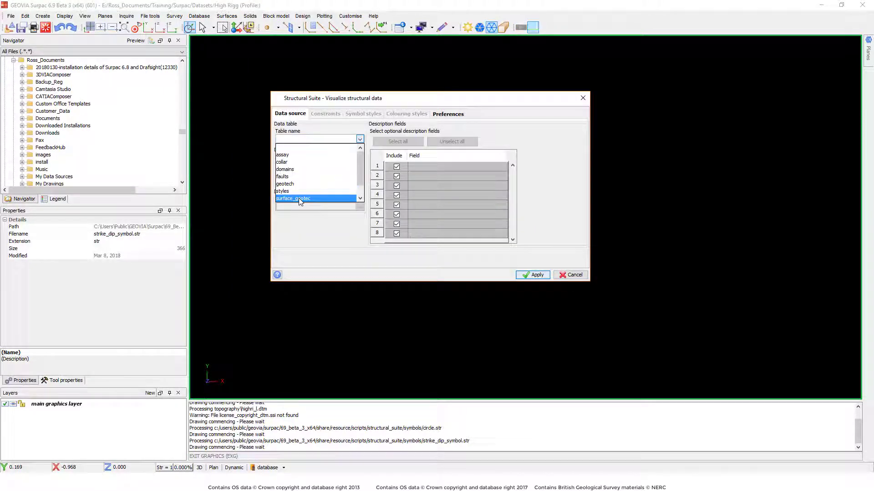
{"action": "left_click", "coordinate": [301, 199]}
{"action": "left_click", "coordinate": [308, 165]}
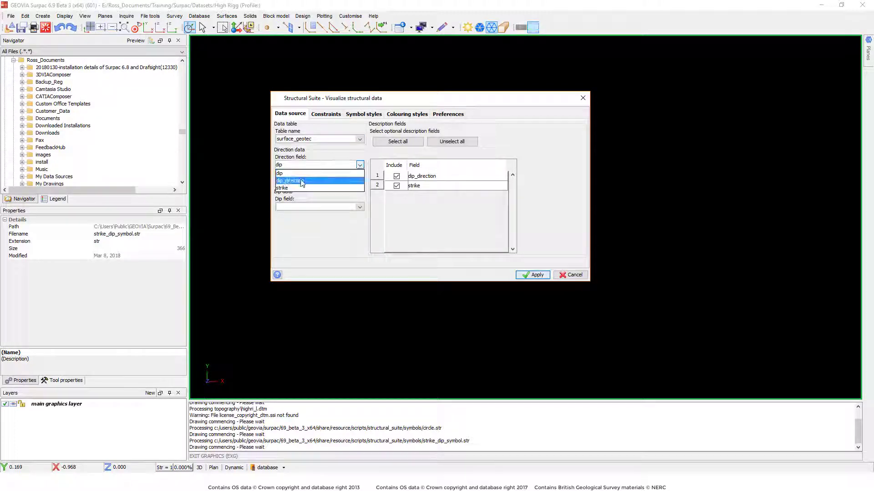
{"action": "left_click", "coordinate": [306, 178]}
{"action": "left_click", "coordinate": [309, 207]}
{"action": "left_click", "coordinate": [301, 221]}
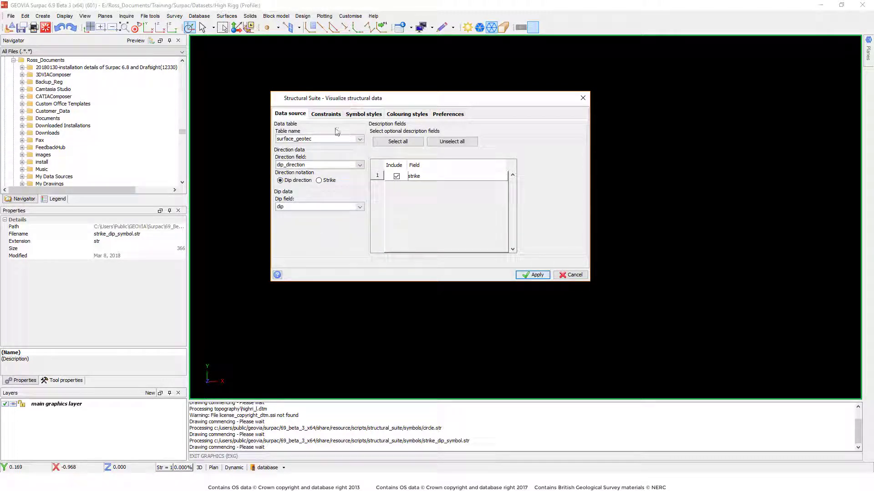
Step: Set the symbol style to Circle with a symbol scale of 30
{"action": "left_click", "coordinate": [364, 114]}
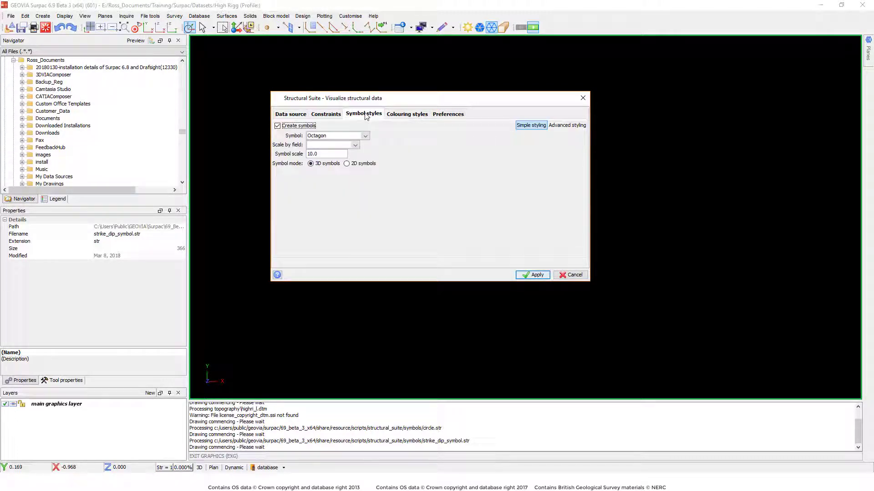
{"action": "left_click", "coordinate": [330, 136]}
{"action": "scroll", "coordinate": [326, 171], "scroll_direction": "up", "scroll_amount": 4}
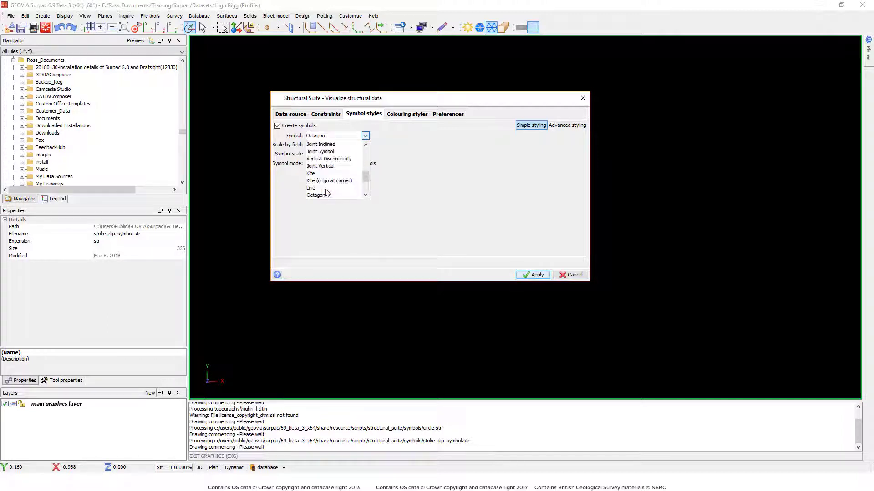
{"action": "scroll", "coordinate": [325, 182], "scroll_direction": "up", "scroll_amount": 5}
{"action": "left_click", "coordinate": [321, 151]}
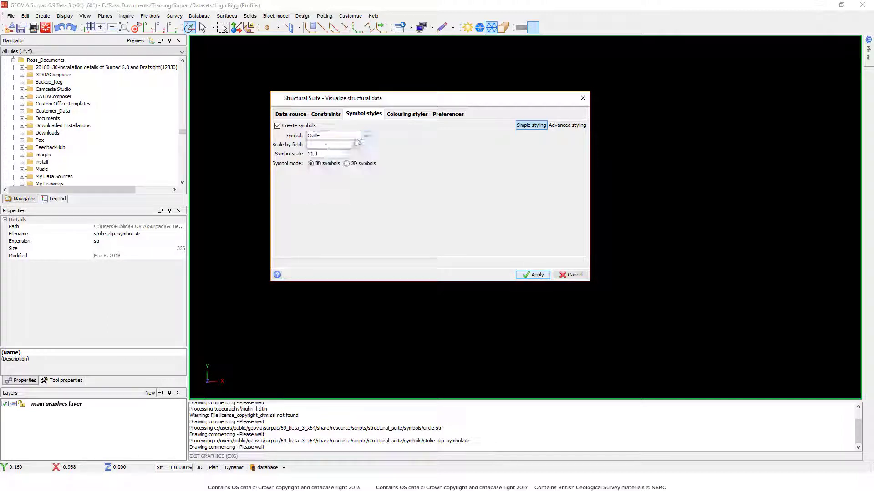
{"action": "double_click", "coordinate": [323, 154]}
{"action": "type", "text": "30"}
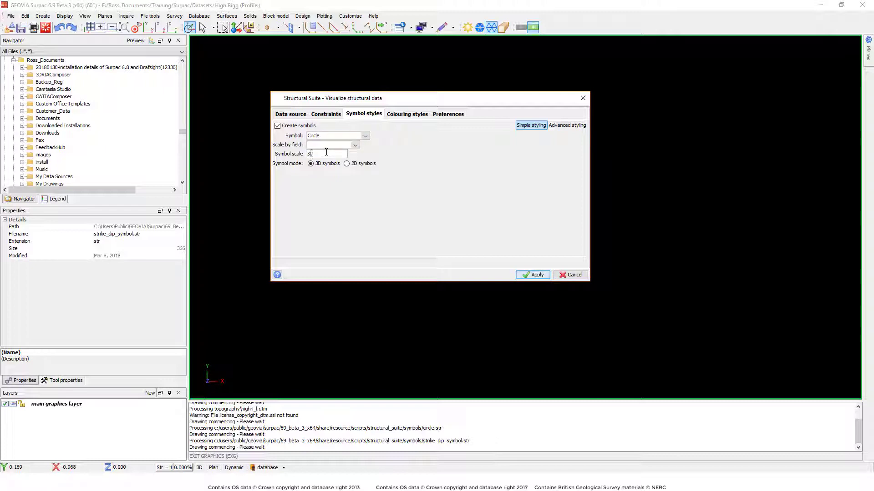
Step: Colour the symbols by dip, apply the visualizer settings, and inspect the resulting circles in 3D
{"action": "left_click", "coordinate": [406, 114]}
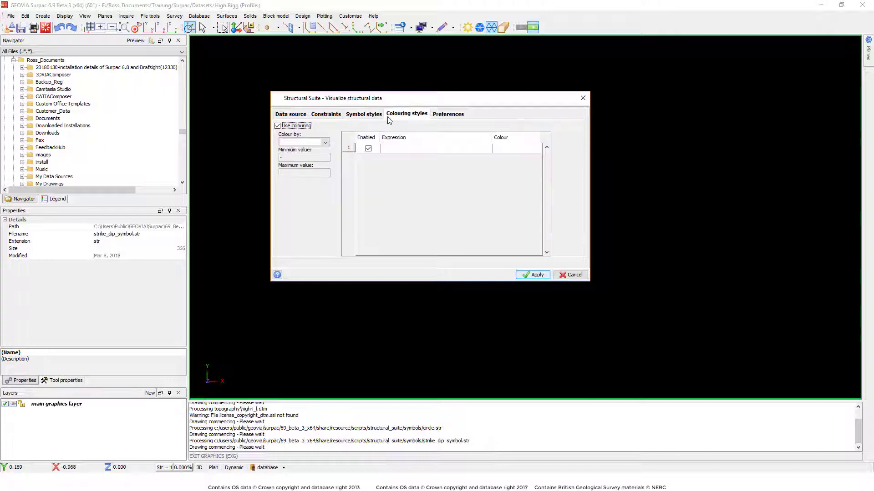
{"action": "left_click", "coordinate": [319, 142]}
{"action": "left_click", "coordinate": [288, 188]}
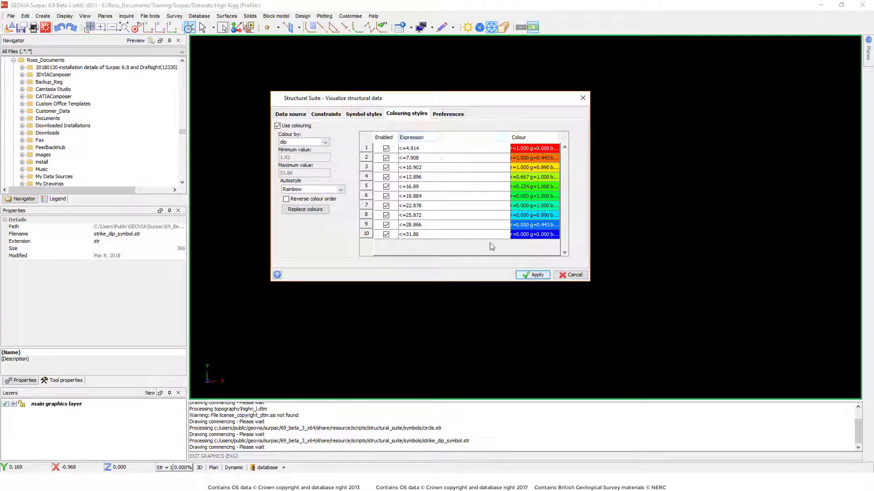
{"action": "left_click", "coordinate": [532, 275]}
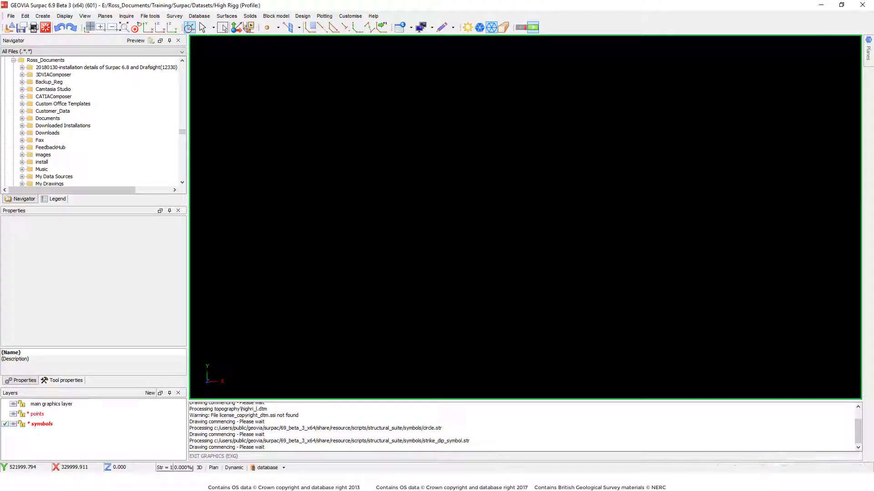
{"action": "scroll", "coordinate": [523, 214], "scroll_direction": "down", "scroll_amount": 1}
{"action": "scroll", "coordinate": [524, 214], "scroll_direction": "up", "scroll_amount": 3}
{"action": "left_click_drag", "start_coordinate": [523, 214], "coordinate": [409, 178]}
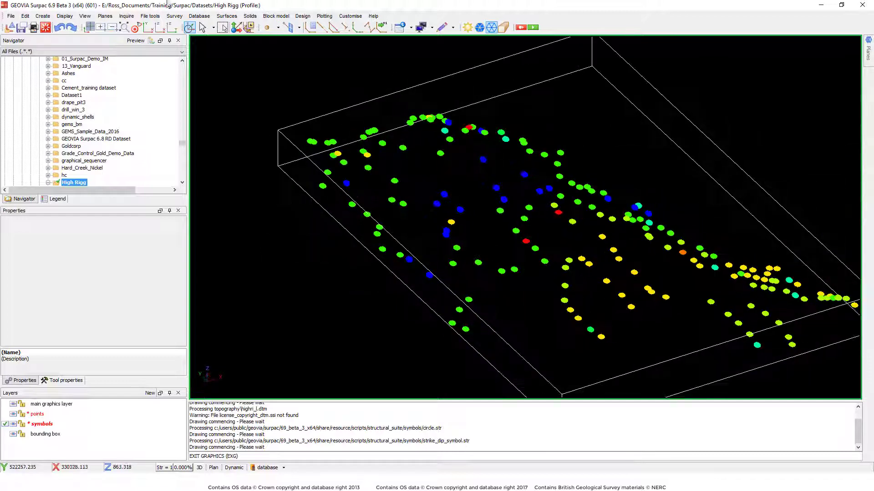
Step: In plan view, create a stereographic projection from the data inside a selection area digitized around the northern part of the symbols
{"action": "left_click", "coordinate": [160, 28]}
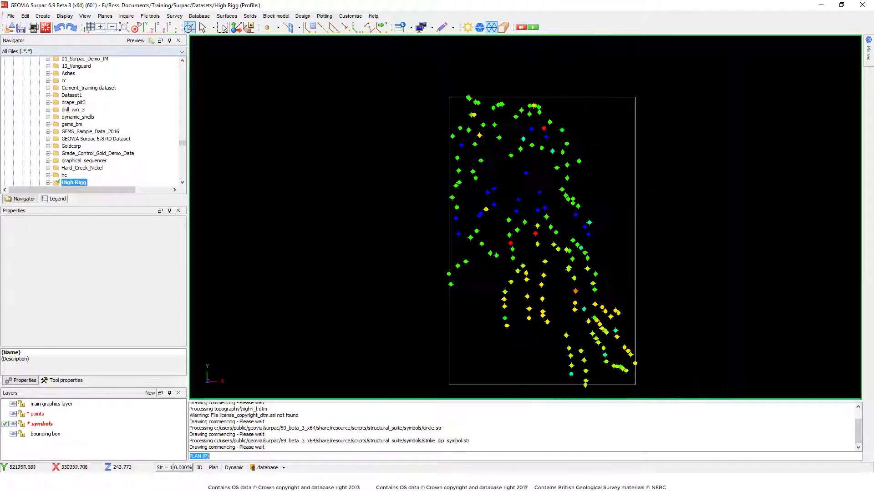
{"action": "left_click", "coordinate": [200, 16]}
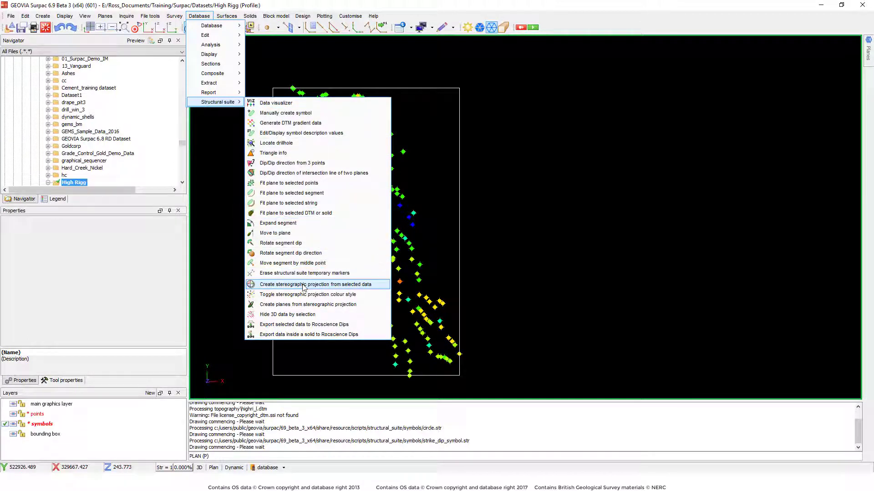
{"action": "left_click", "coordinate": [304, 285]}
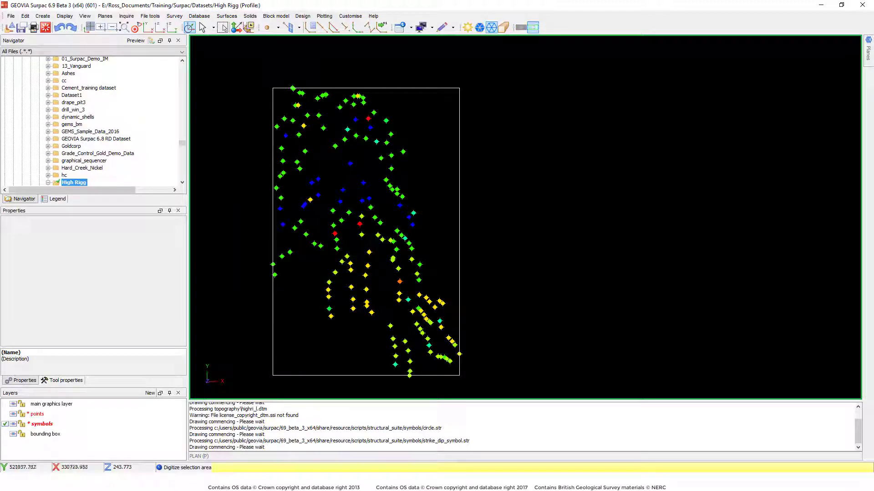
{"action": "left_click", "coordinate": [275, 89]}
{"action": "left_click", "coordinate": [309, 84]}
{"action": "left_click", "coordinate": [356, 86]}
{"action": "left_click", "coordinate": [427, 222]}
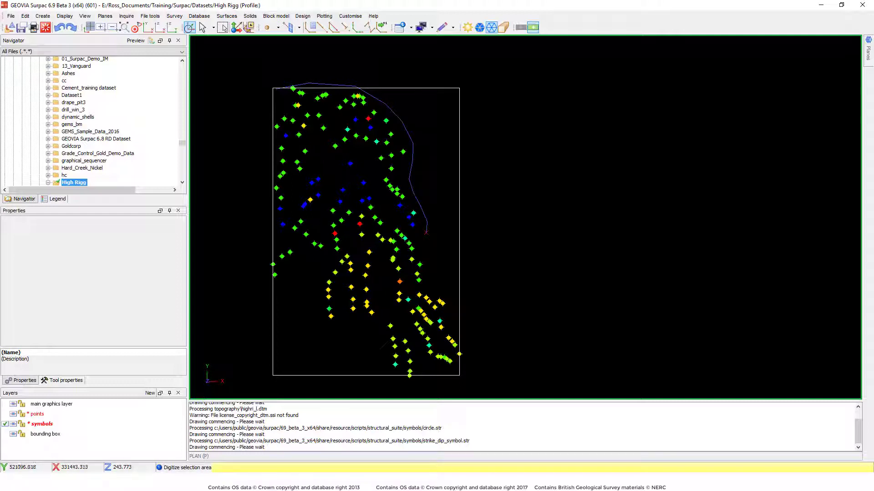
{"action": "left_click", "coordinate": [417, 270]}
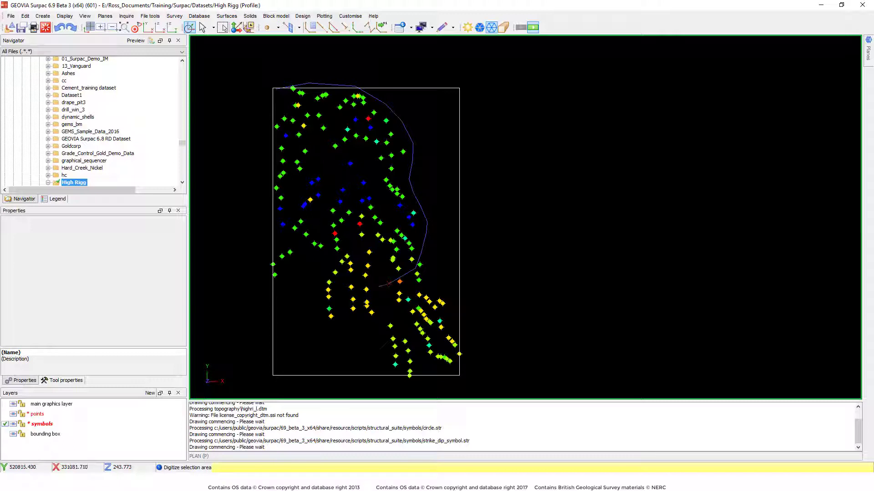
{"action": "left_click", "coordinate": [353, 313]}
{"action": "left_click", "coordinate": [262, 283]}
{"action": "left_click", "coordinate": [253, 268]}
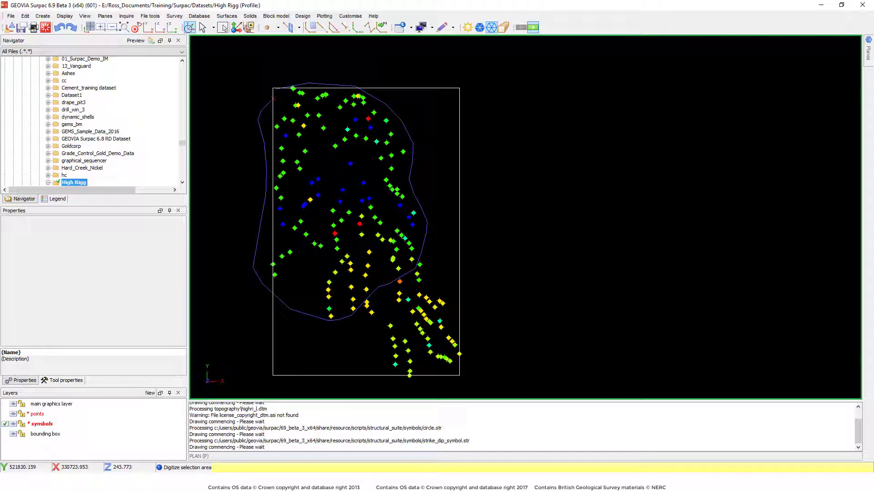
{"action": "key", "text": "Escape"}
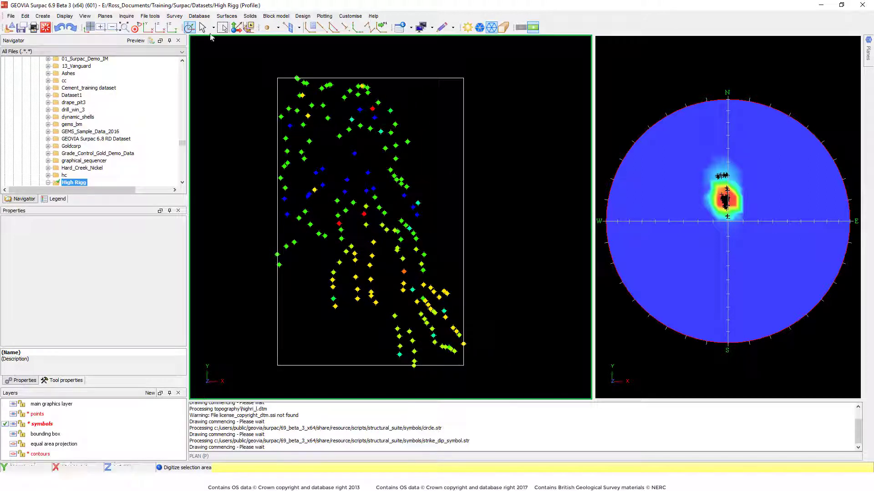
Step: Create a plane from the stereographic projection by digitizing a polygon around the pole cluster north of the centre, and end the selection
{"action": "left_click", "coordinate": [198, 16]}
{"action": "mouse_move", "coordinate": [218, 102]}
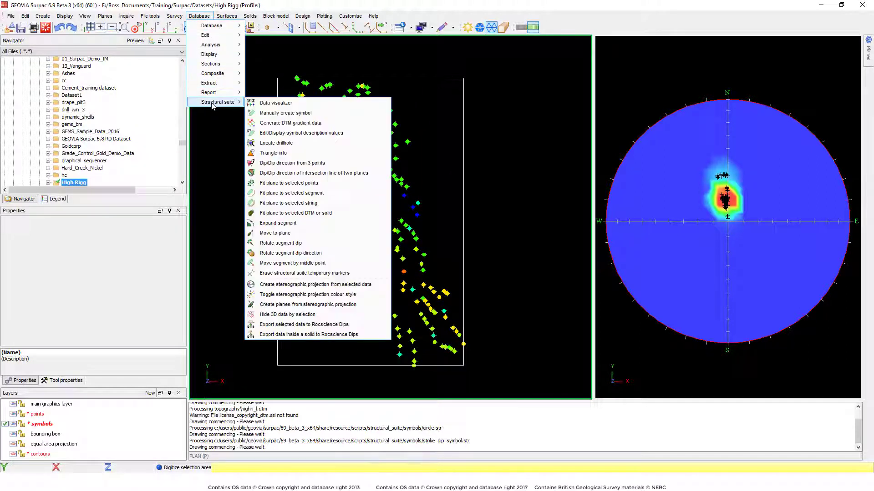
{"action": "left_click", "coordinate": [319, 304]}
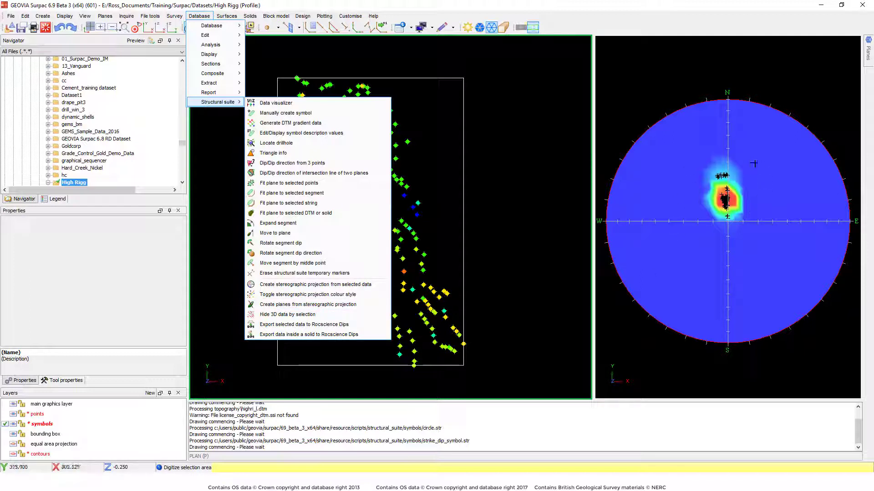
{"action": "left_click", "coordinate": [297, 305]}
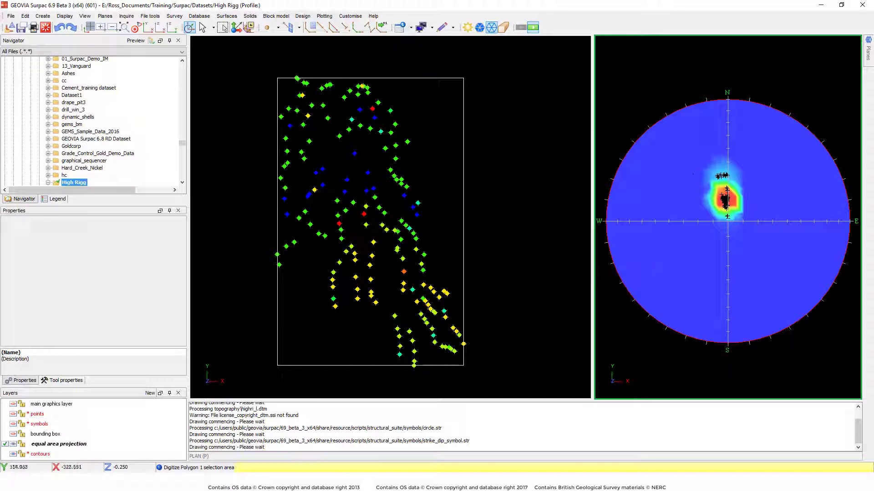
{"action": "left_click", "coordinate": [703, 171]}
{"action": "left_click", "coordinate": [756, 215]}
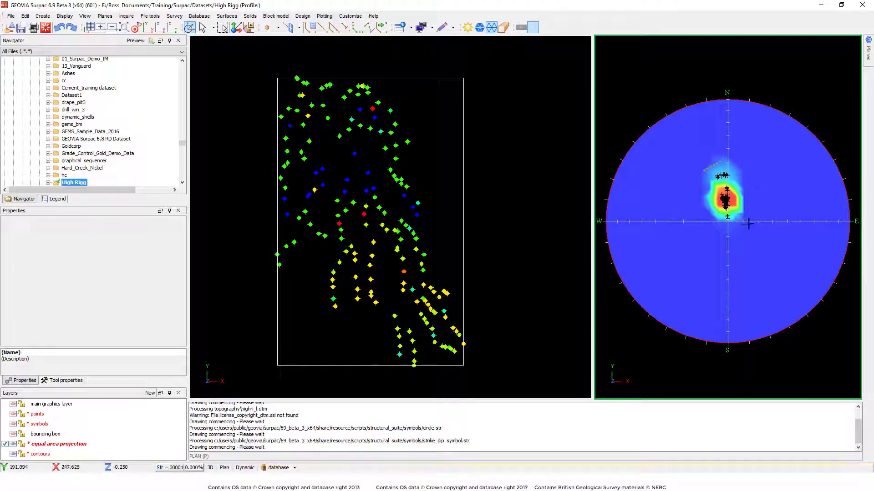
{"action": "left_click", "coordinate": [733, 227]}
{"action": "left_click", "coordinate": [699, 213]}
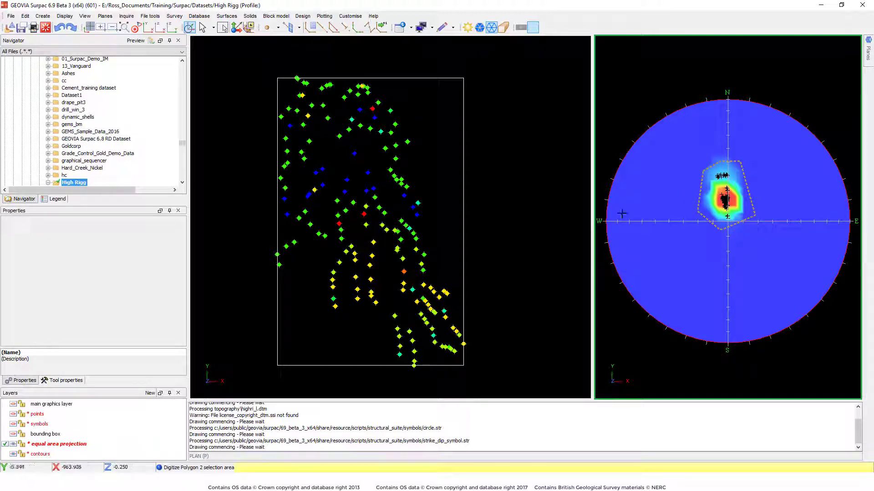
{"action": "key", "text": "Escape"}
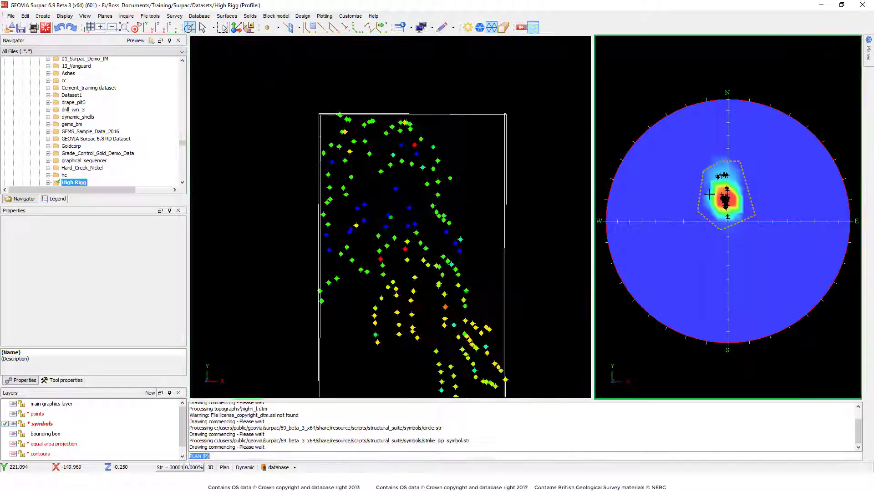
Step: Examine the orientation and position of the plane created among the dip-coloured circles in 3D from several angles
{"action": "scroll", "coordinate": [370, 182], "scroll_direction": "up", "scroll_amount": 4}
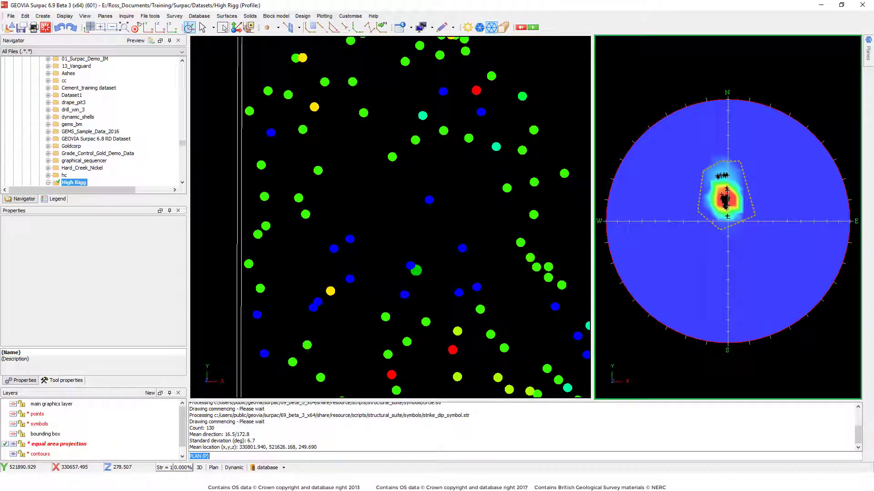
{"action": "scroll", "coordinate": [385, 214], "scroll_direction": "down", "scroll_amount": 3}
{"action": "left_click_drag", "start_coordinate": [385, 214], "coordinate": [414, 155]}
{"action": "scroll", "coordinate": [401, 200], "scroll_direction": "up", "scroll_amount": 4}
{"action": "left_click_drag", "start_coordinate": [400, 200], "coordinate": [439, 218]}
{"action": "scroll", "coordinate": [439, 230], "scroll_direction": "up", "scroll_amount": 4}
{"action": "scroll", "coordinate": [442, 230], "scroll_direction": "down", "scroll_amount": 4}
{"action": "scroll", "coordinate": [439, 218], "scroll_direction": "down", "scroll_amount": 3}
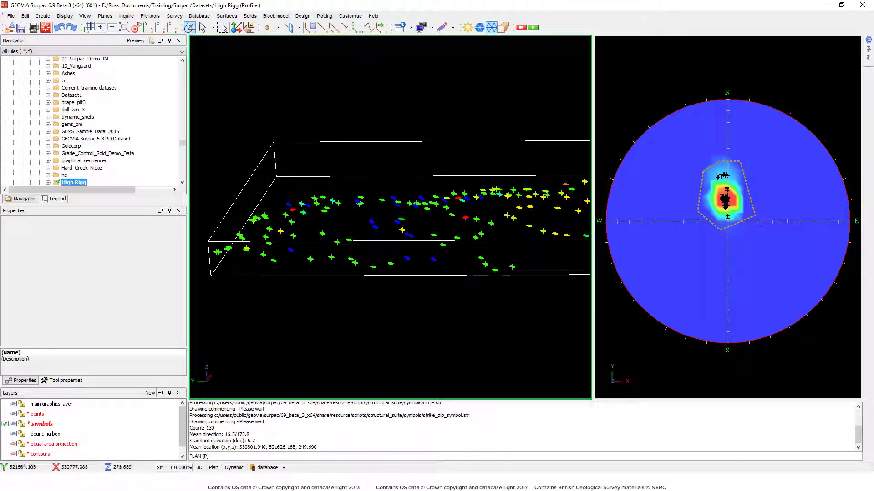
{"action": "scroll", "coordinate": [394, 220], "scroll_direction": "up", "scroll_amount": 5}
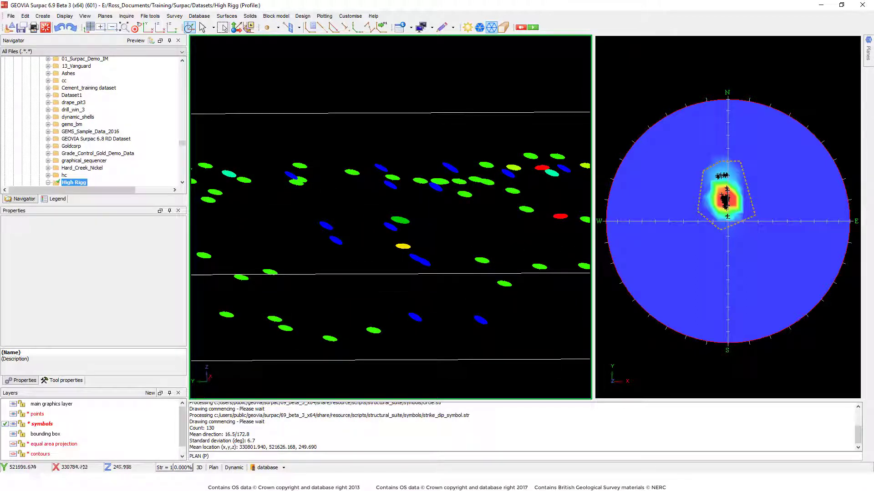
{"action": "scroll", "coordinate": [392, 217], "scroll_direction": "down", "scroll_amount": 3}
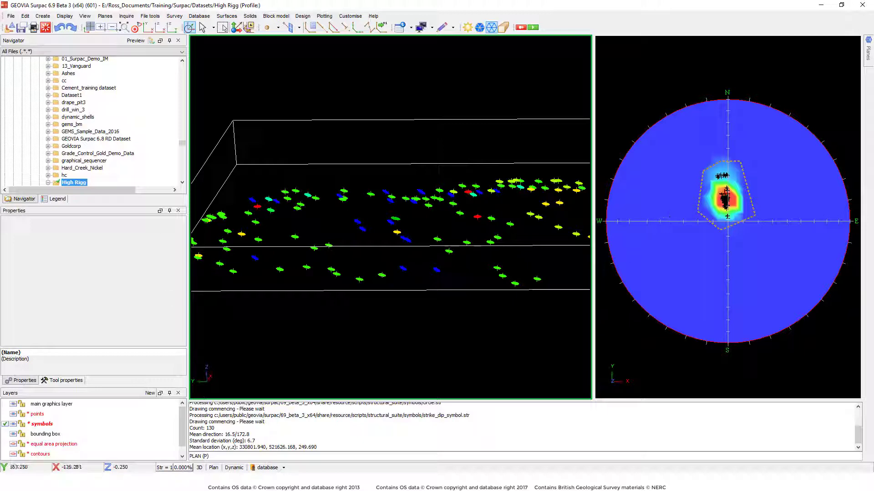
{"action": "scroll", "coordinate": [395, 217], "scroll_direction": "down", "scroll_amount": 1}
{"action": "left_click_drag", "start_coordinate": [464, 196], "coordinate": [473, 223]}
{"action": "scroll", "coordinate": [391, 219], "scroll_direction": "down", "scroll_amount": 3}
{"action": "scroll", "coordinate": [391, 218], "scroll_direction": "up", "scroll_amount": 2}
{"action": "middle_click_drag", "start_coordinate": [437, 205], "coordinate": [419, 227]}
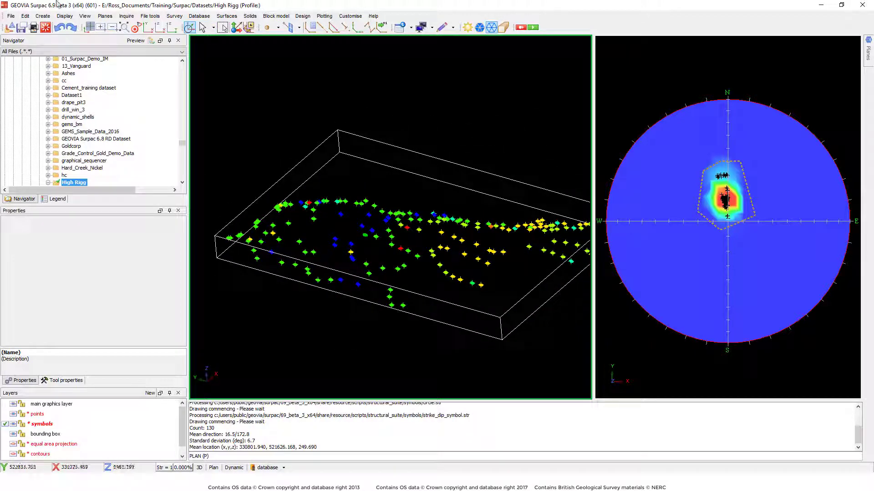
Step: Reset the graphics workspace without saving changes and load highri_20m_contours.sdm from the topography folder
{"action": "left_click", "coordinate": [45, 27]}
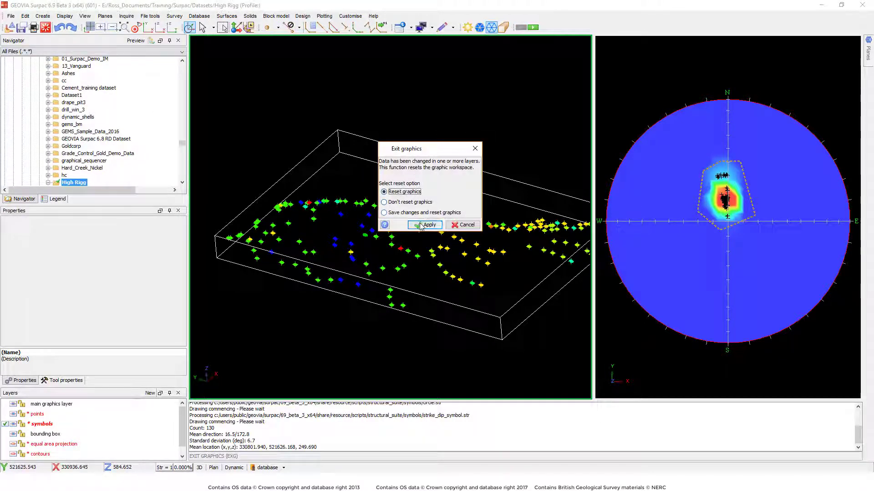
{"action": "left_click", "coordinate": [425, 224]}
{"action": "left_click", "coordinate": [199, 16]}
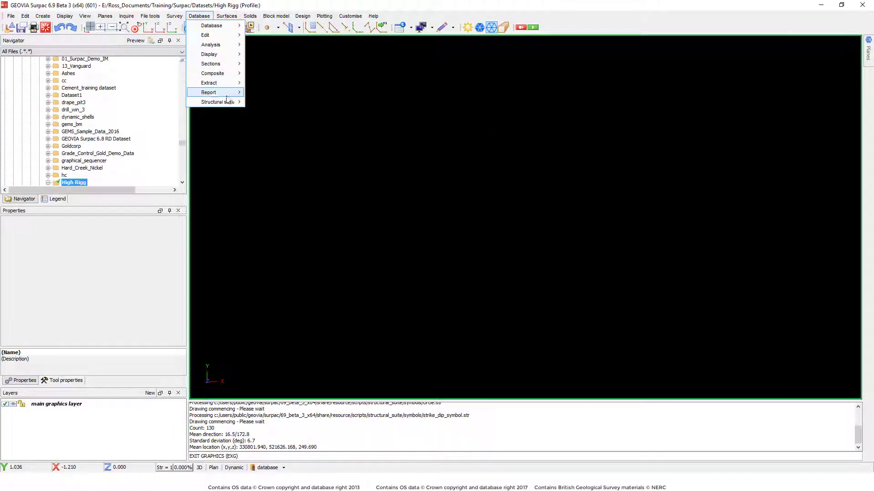
{"action": "mouse_move", "coordinate": [227, 102]}
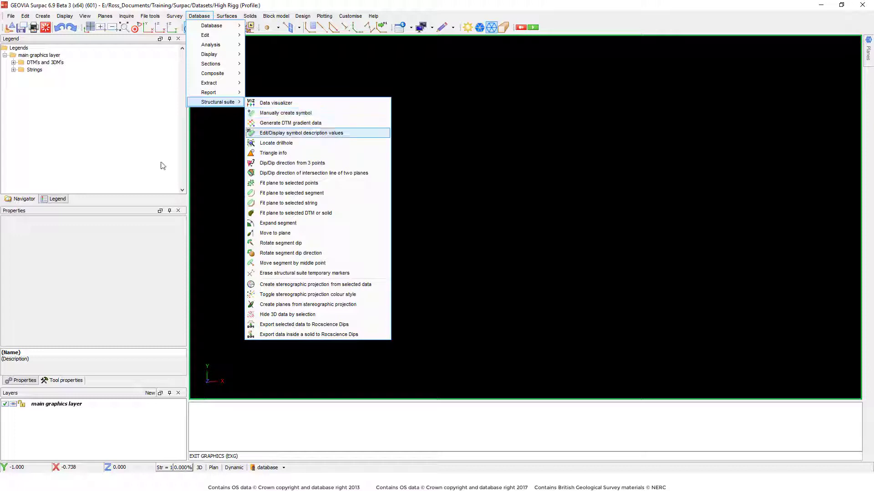
{"action": "left_click", "coordinate": [26, 199]}
{"action": "left_click", "coordinate": [26, 199]}
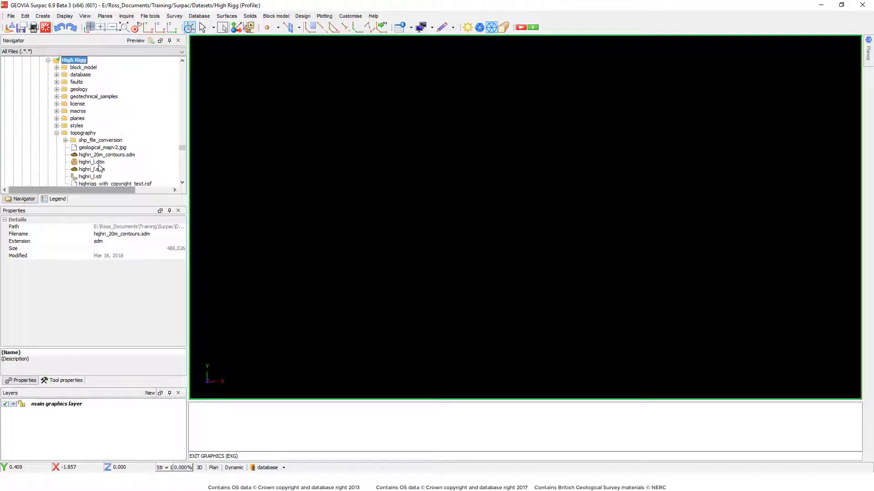
{"action": "left_click_drag", "start_coordinate": [107, 155], "coordinate": [394, 178]}
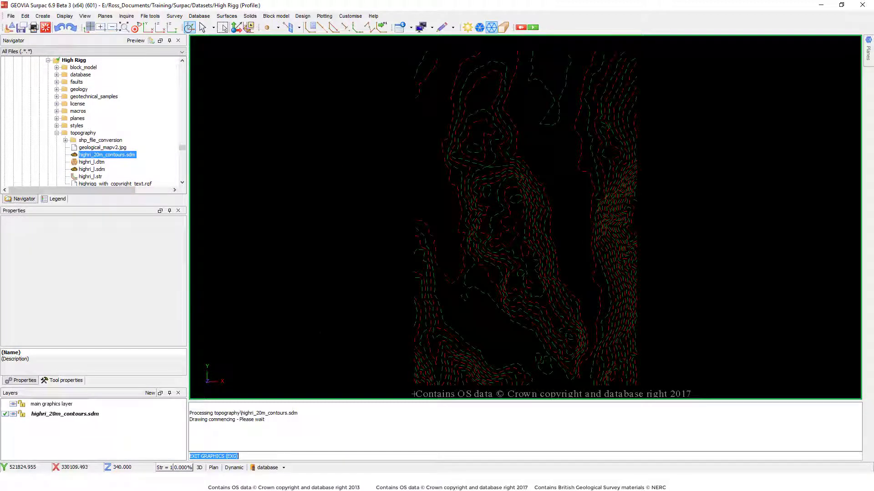
Step: Start manually creating an Octagon symbol over the contours, with a scale of 30 and string number 666
{"action": "left_click_drag", "start_coordinate": [483, 237], "coordinate": [494, 193]}
{"action": "scroll", "coordinate": [492, 205], "scroll_direction": "up", "scroll_amount": 3}
{"action": "scroll", "coordinate": [447, 243], "scroll_direction": "up", "scroll_amount": 3}
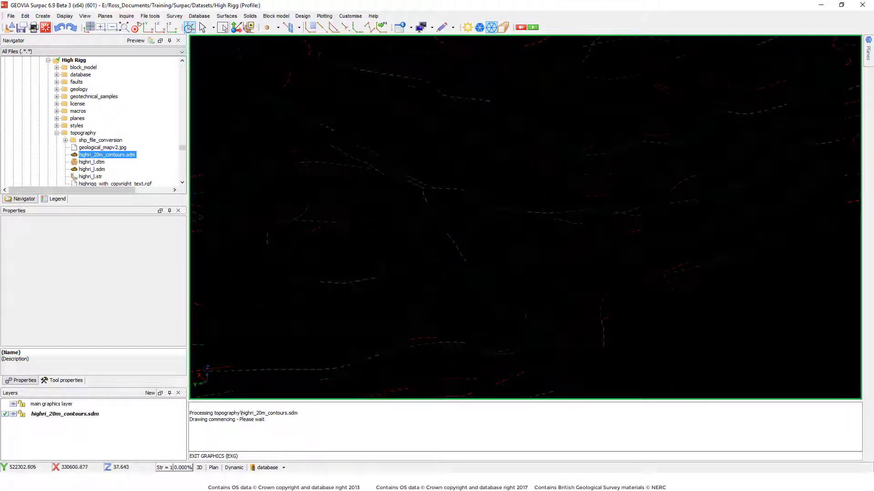
{"action": "left_click", "coordinate": [199, 18]}
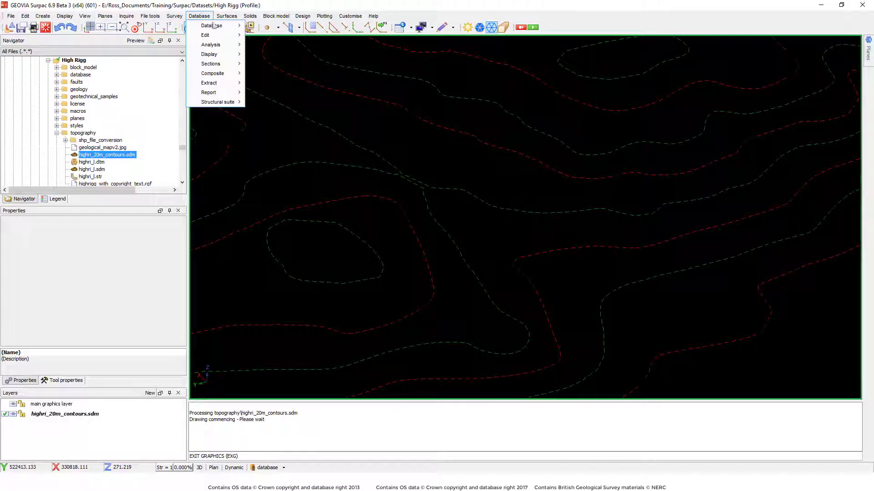
{"action": "mouse_move", "coordinate": [219, 102]}
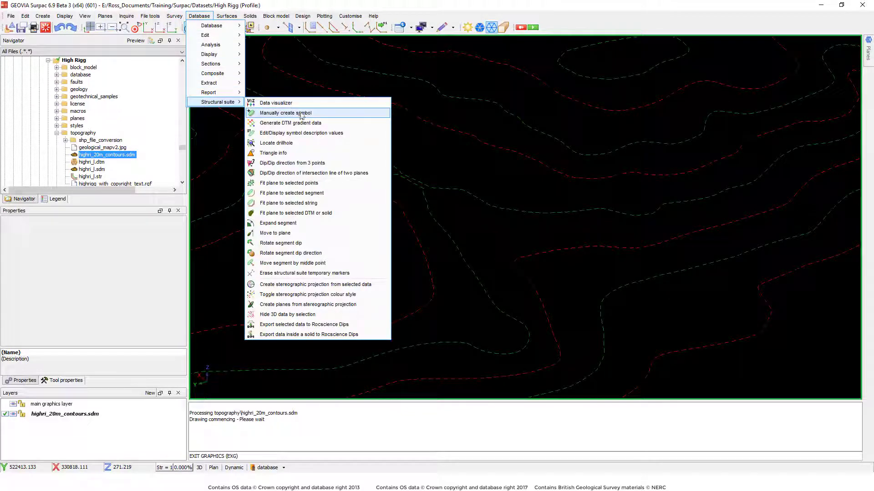
{"action": "left_click", "coordinate": [329, 114]}
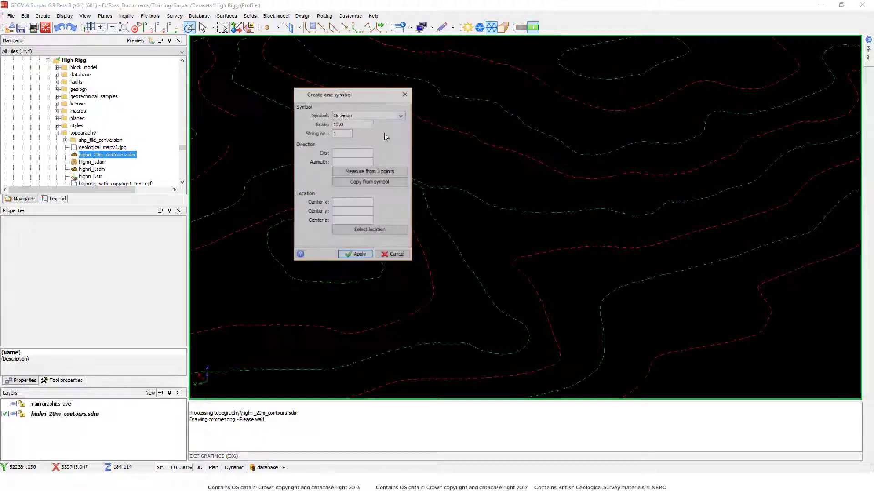
{"action": "double_click", "coordinate": [356, 124]}
{"action": "type", "text": "3"}
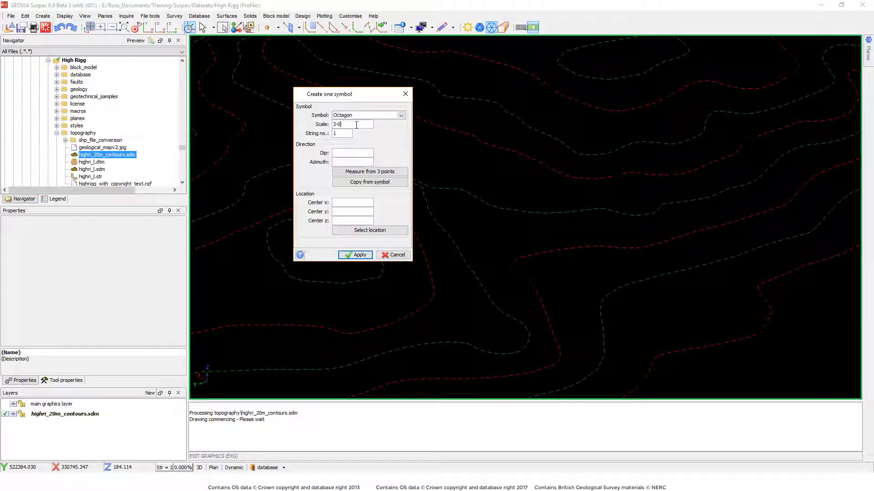
{"action": "type", "text": "0"}
{"action": "double_click", "coordinate": [340, 134]}
{"action": "type", "text": "666"}
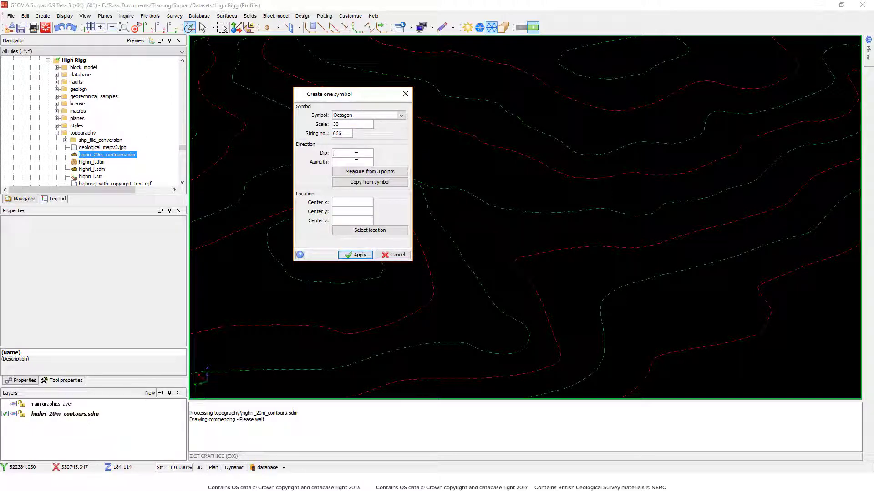
Step: Set the symbol's dip to 10 and azimuth to 270, pick its location on a contour line, and create it
{"action": "left_click", "coordinate": [356, 156]}
{"action": "type", "text": "10"}
{"action": "left_click", "coordinate": [355, 162]}
{"action": "type", "text": "270"}
{"action": "left_click", "coordinate": [365, 231]}
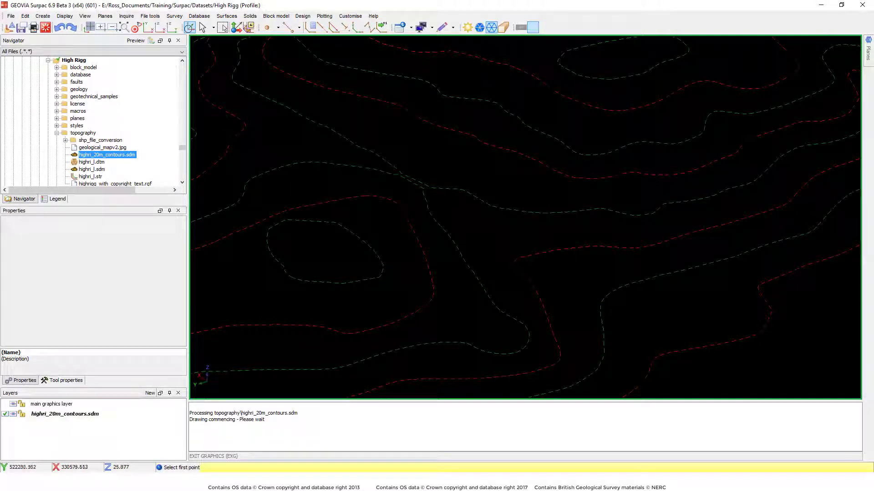
{"action": "left_click", "coordinate": [465, 263]}
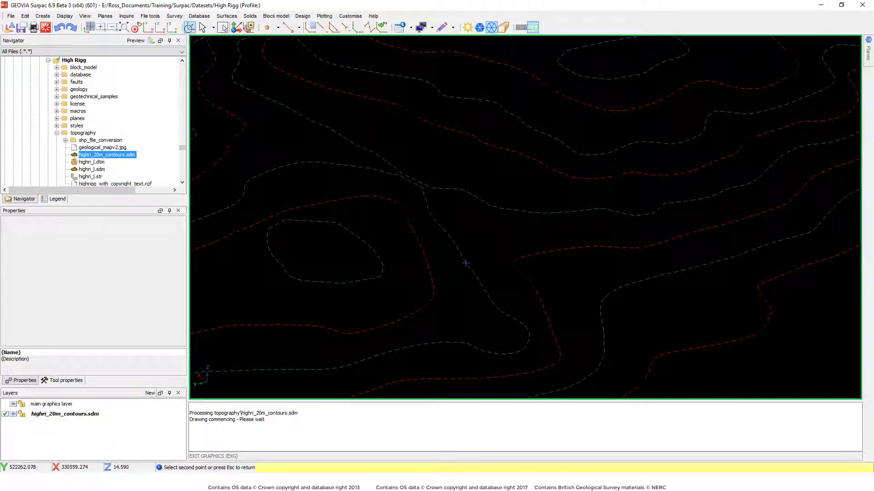
{"action": "key", "text": "Escape"}
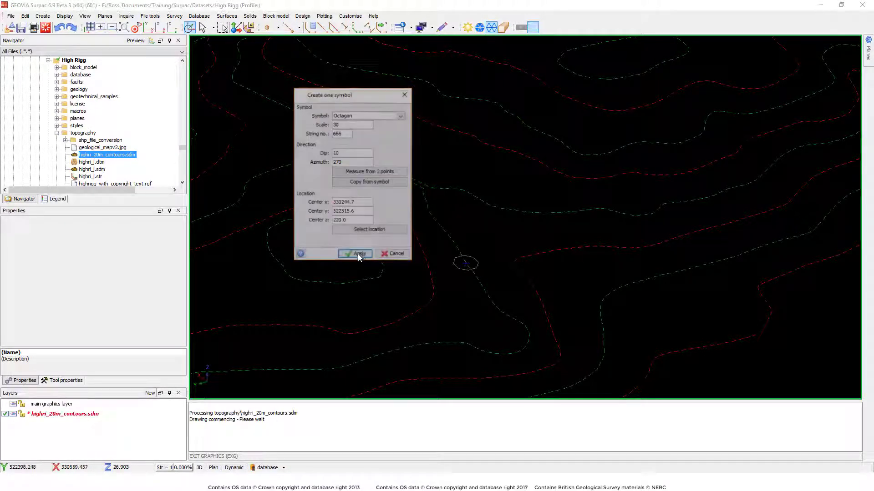
{"action": "left_click", "coordinate": [359, 255]}
Step: Inspect the octagon symbol's dip and its position on the contour from several 3D angles
{"action": "scroll", "coordinate": [488, 244], "scroll_direction": "up", "scroll_amount": 3}
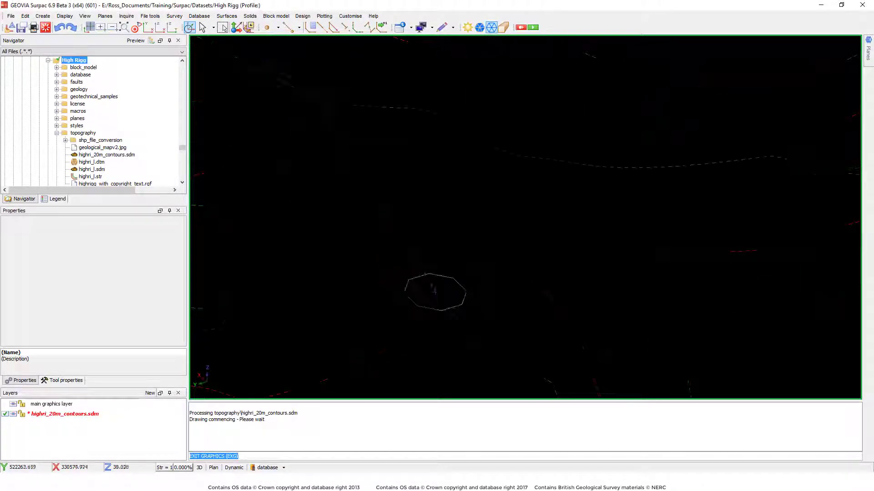
{"action": "scroll", "coordinate": [488, 244], "scroll_direction": "down", "scroll_amount": 5}
{"action": "left_click_drag", "start_coordinate": [487, 244], "coordinate": [405, 196]}
{"action": "scroll", "coordinate": [397, 157], "scroll_direction": "up", "scroll_amount": 3}
{"action": "scroll", "coordinate": [365, 157], "scroll_direction": "up", "scroll_amount": 2}
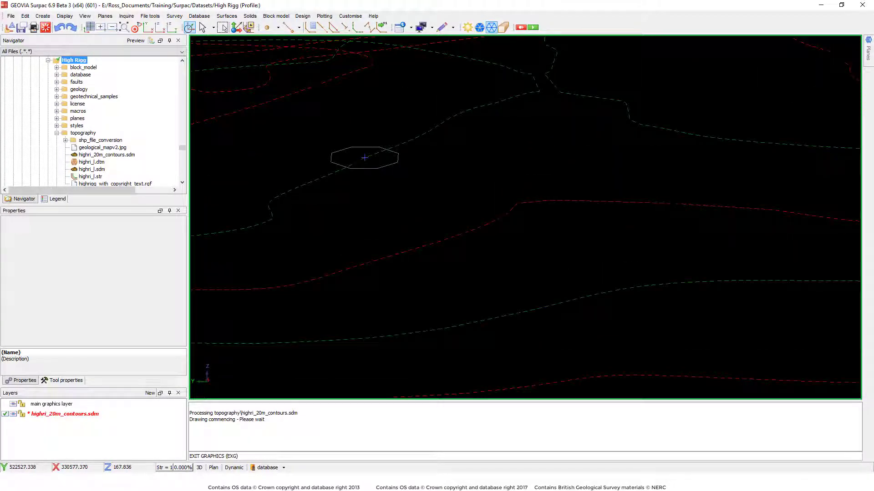
{"action": "left_click_drag", "start_coordinate": [364, 157], "coordinate": [440, 185]}
{"action": "scroll", "coordinate": [498, 207], "scroll_direction": "down", "scroll_amount": 5}
{"action": "mouse_move", "coordinate": [498, 206]}
{"action": "left_mouse_down"}
{"action": "mouse_move", "coordinate": [637, 214]}
{"action": "mouse_move", "coordinate": [702, 198]}
{"action": "mouse_move", "coordinate": [616, 232]}
{"action": "mouse_move", "coordinate": [534, 244]}
{"action": "mouse_move", "coordinate": [460, 241]}
{"action": "mouse_move", "coordinate": [445, 253]}
{"action": "mouse_move", "coordinate": [516, 266]}
{"action": "mouse_move", "coordinate": [665, 221]}
{"action": "mouse_move", "coordinate": [637, 187]}
{"action": "mouse_move", "coordinate": [328, 185]}
{"action": "left_mouse_up"}
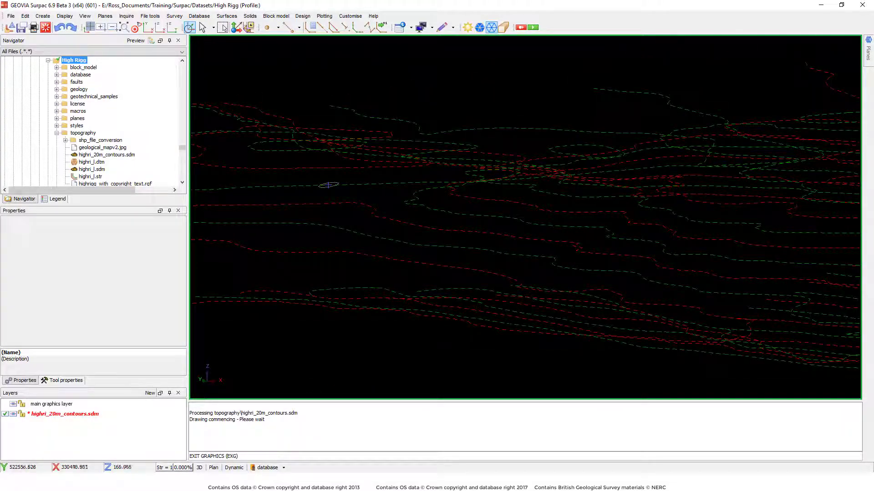
Step: Reset the graphics workspace without saving changes and load the highri_l.dtm surface from the topography folder
{"action": "left_click", "coordinate": [45, 27]}
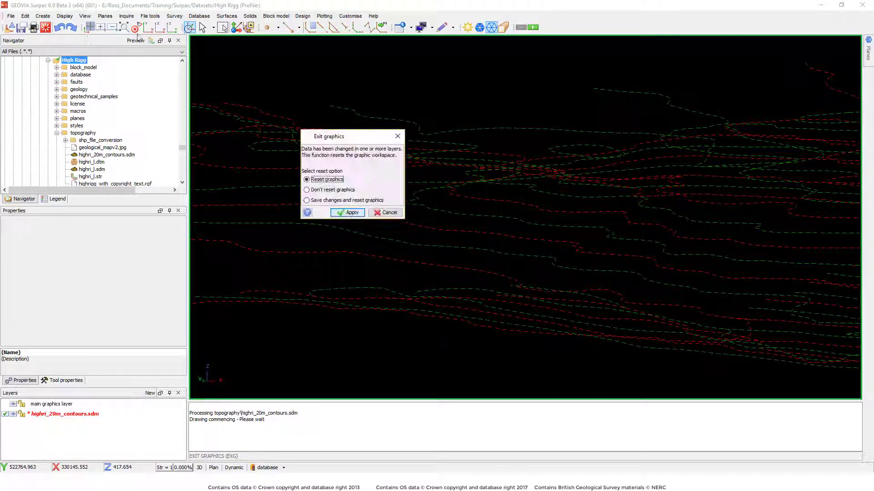
{"action": "left_click", "coordinate": [346, 212]}
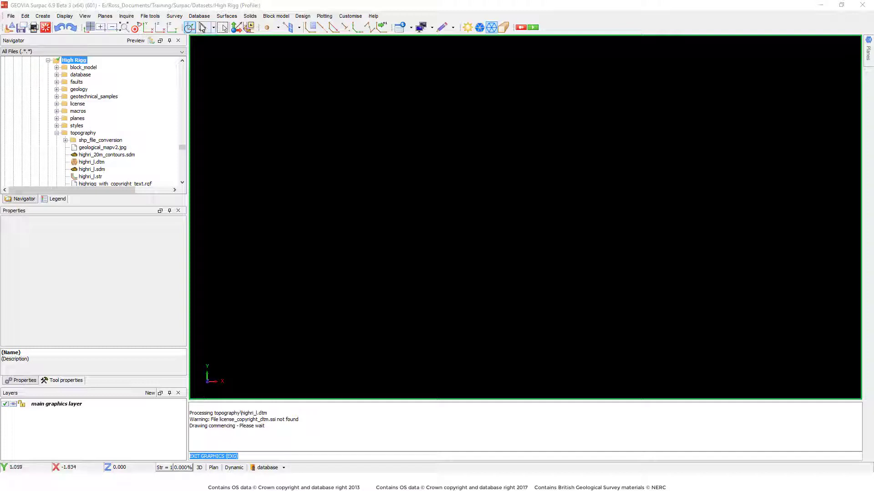
{"action": "left_click", "coordinate": [199, 16]}
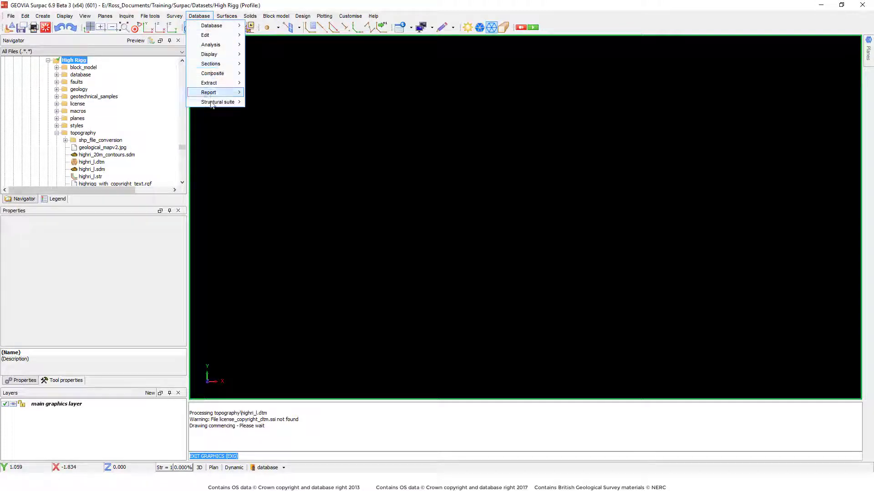
{"action": "mouse_move", "coordinate": [217, 102]}
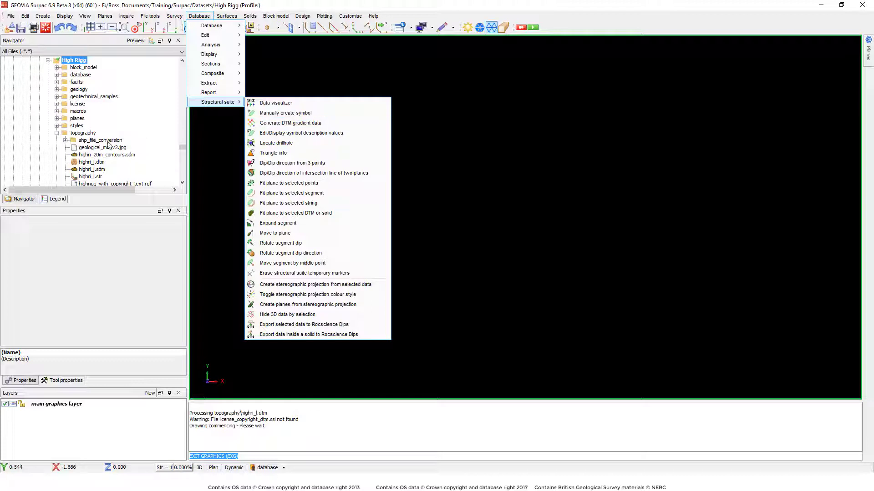
{"action": "left_click_drag", "start_coordinate": [95, 163], "coordinate": [387, 161]}
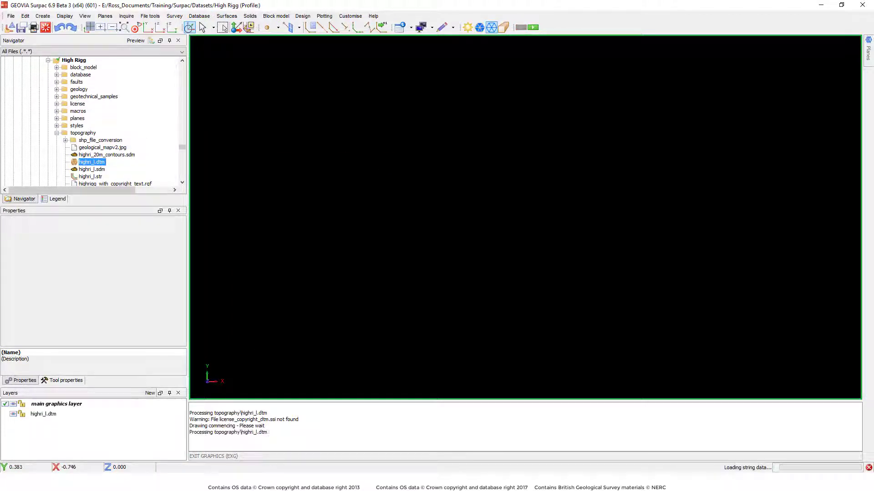
Step: Generate DTM gradient data from the topography surface as a CSV, using 333 m cells with sub-divider 5, saved to topography/topo_dtm_grad.csv
{"action": "left_click", "coordinate": [196, 16]}
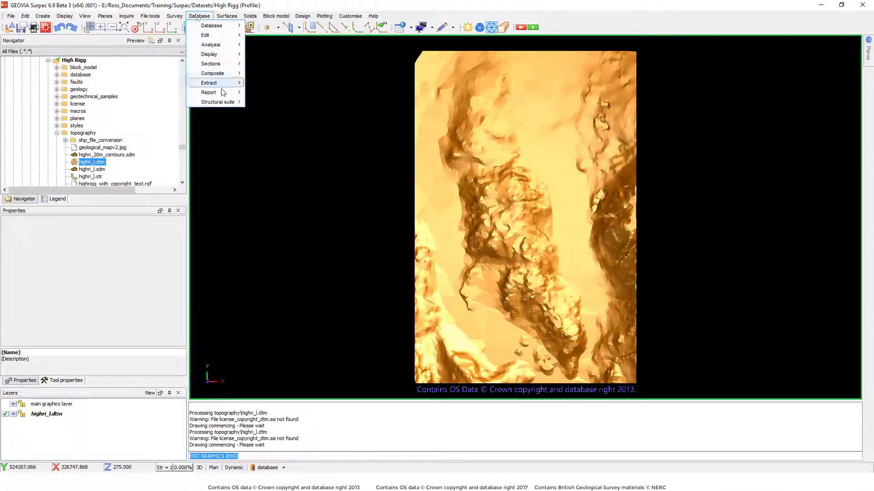
{"action": "mouse_move", "coordinate": [219, 101]}
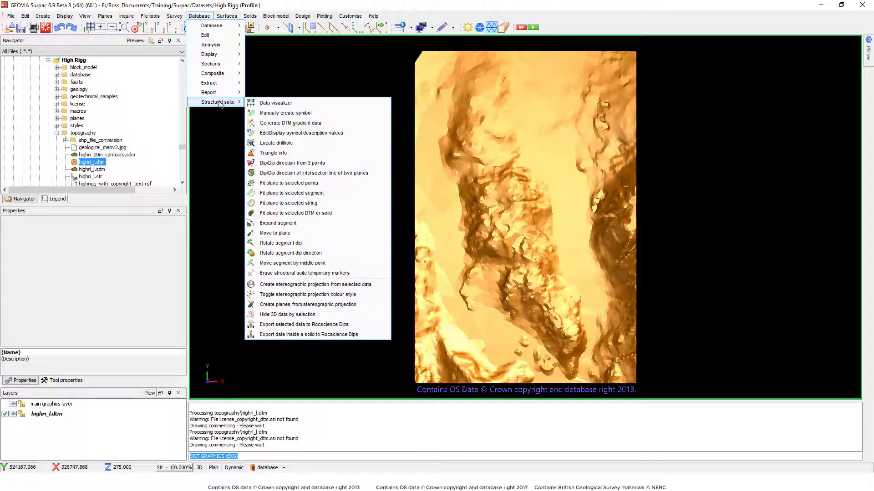
{"action": "left_click", "coordinate": [308, 123]}
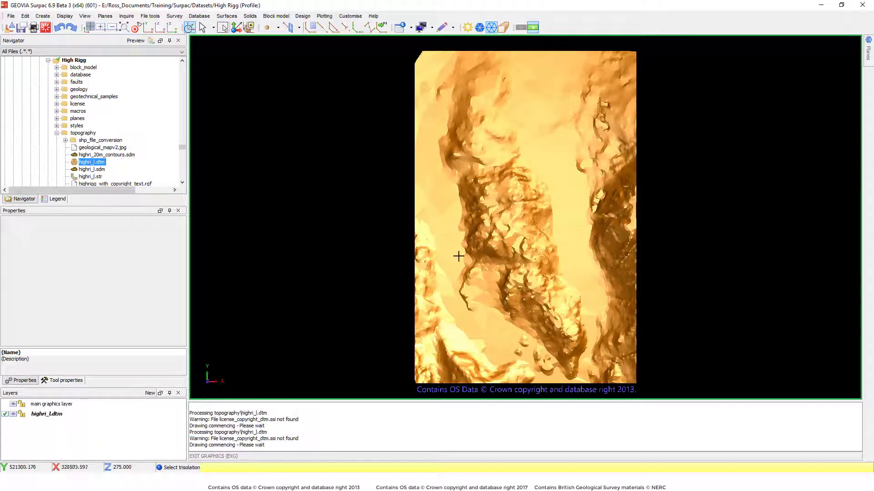
{"action": "left_click", "coordinate": [520, 201]}
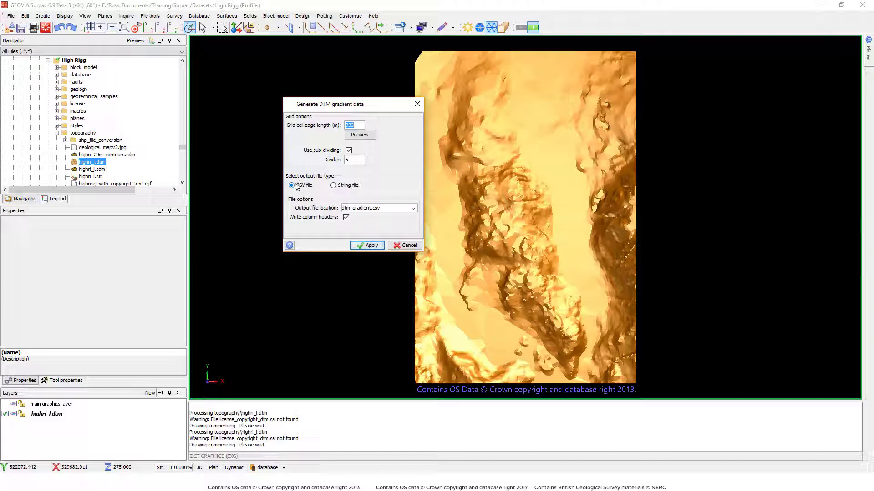
{"action": "left_click", "coordinate": [412, 208]}
{"action": "left_click", "coordinate": [321, 155]}
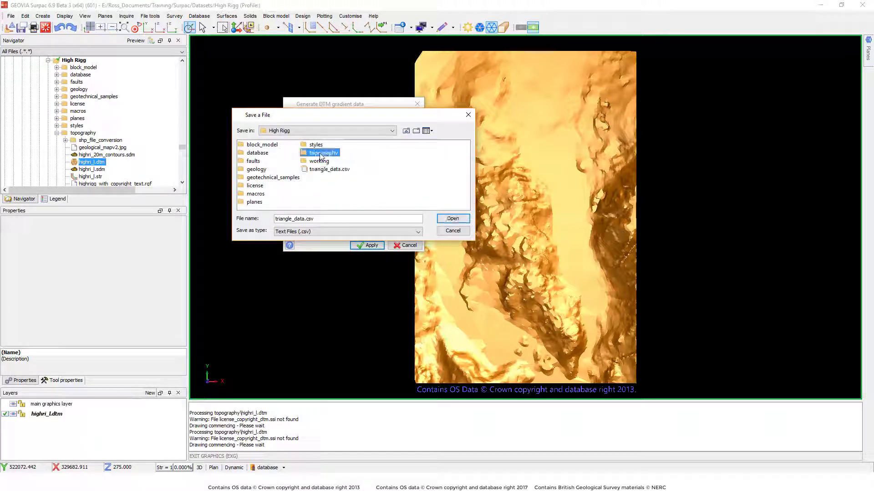
{"action": "double_click", "coordinate": [322, 155]}
{"action": "left_click", "coordinate": [269, 152]}
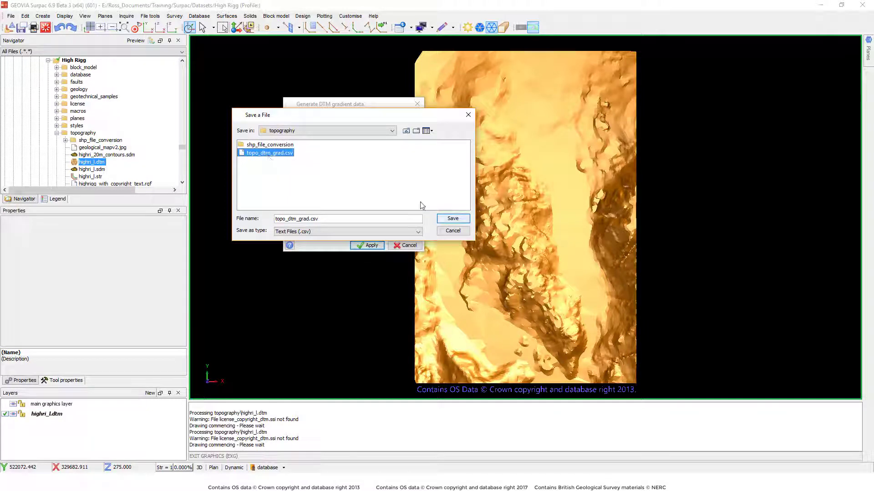
{"action": "left_click", "coordinate": [452, 219]}
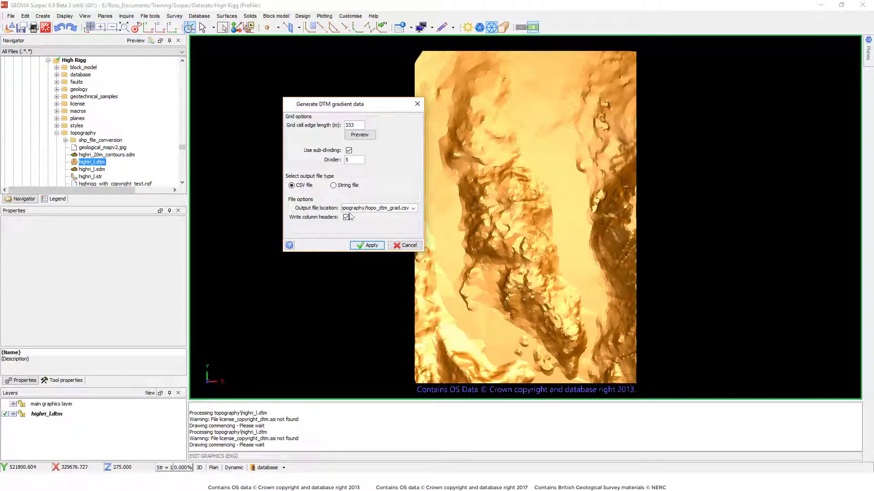
{"action": "left_click", "coordinate": [368, 246]}
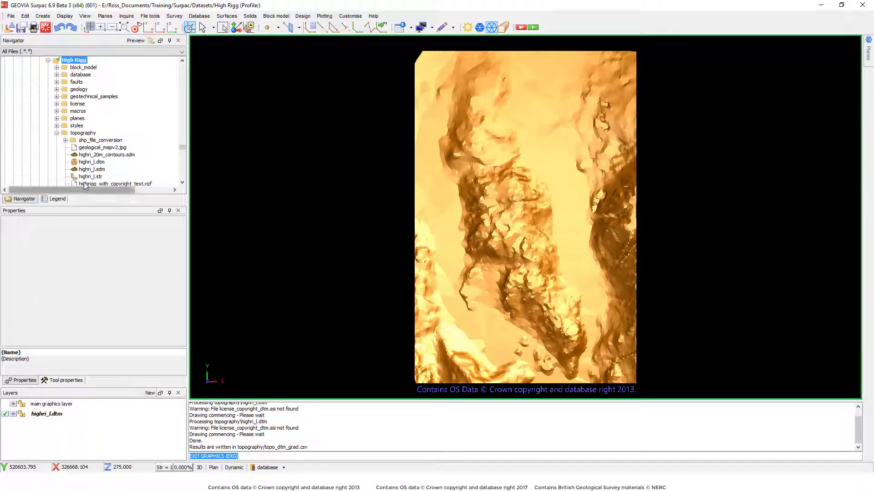
Step: Open topo_dtm_grad.csv in Excel, examine its coordinate, dip and dip direction columns, and close it
{"action": "scroll", "coordinate": [118, 178], "scroll_direction": "down", "scroll_amount": 1}
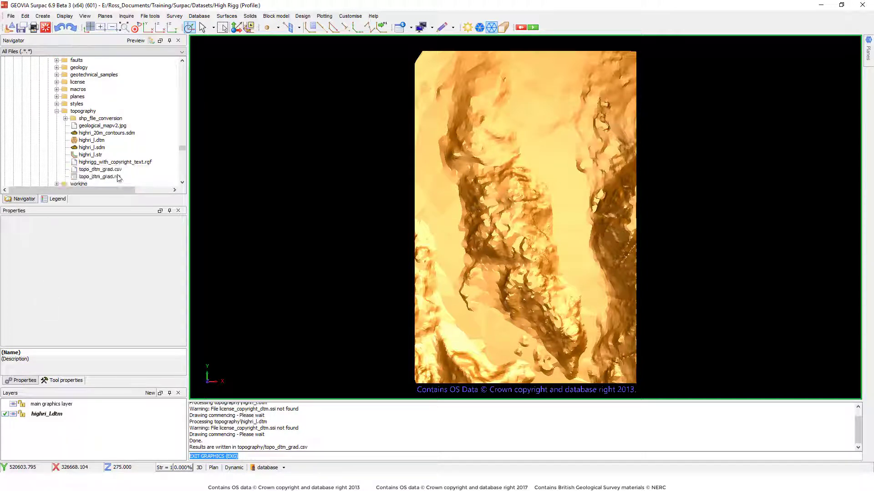
{"action": "left_click", "coordinate": [109, 170]}
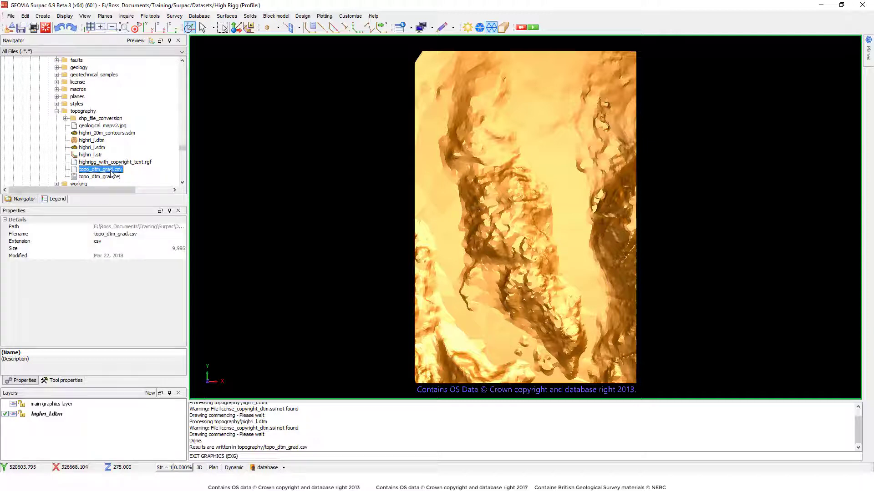
{"action": "double_click", "coordinate": [111, 171]}
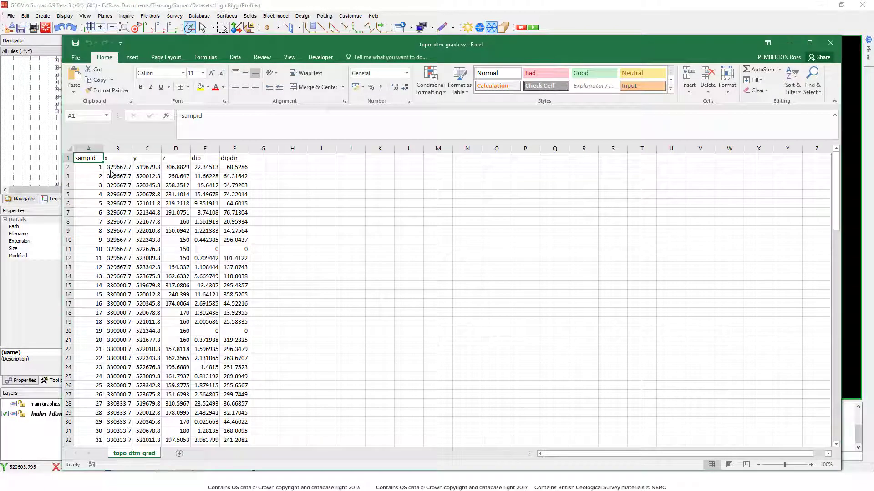
{"action": "left_click", "coordinate": [115, 166]}
{"action": "left_click", "coordinate": [145, 168]}
{"action": "left_click", "coordinate": [178, 177]}
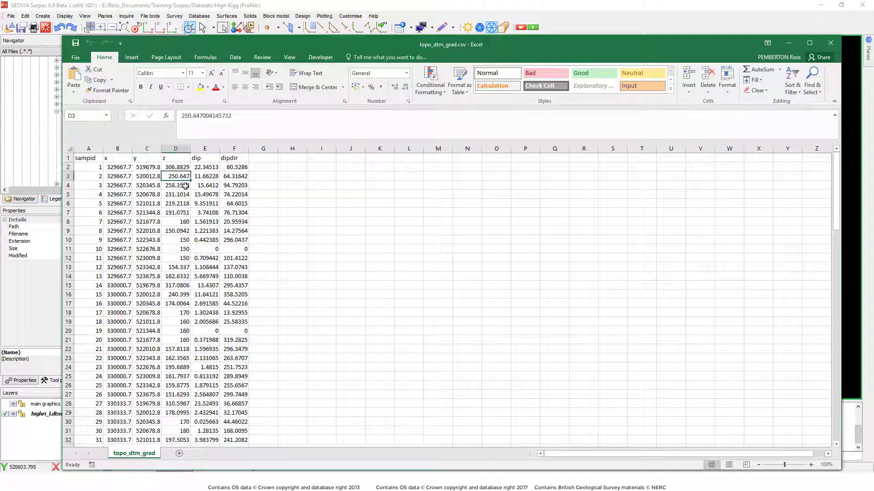
{"action": "left_click", "coordinate": [200, 176]}
{"action": "left_click", "coordinate": [230, 178]}
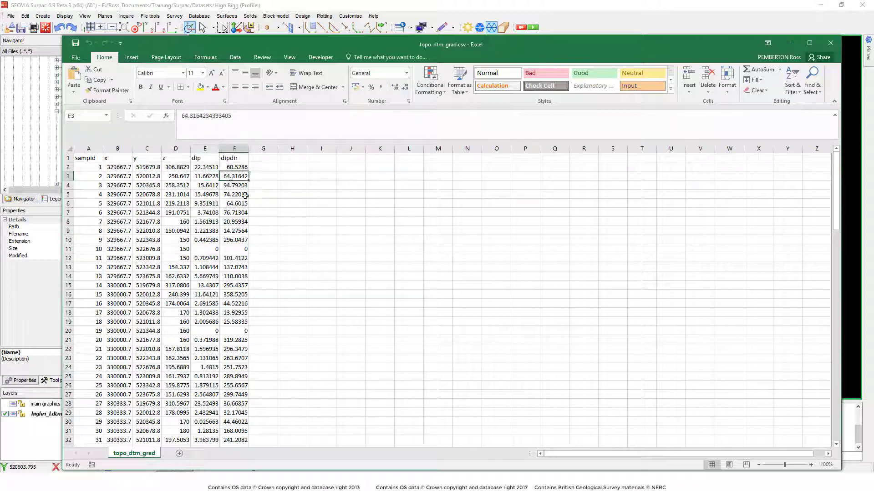
{"action": "left_click", "coordinate": [830, 42]}
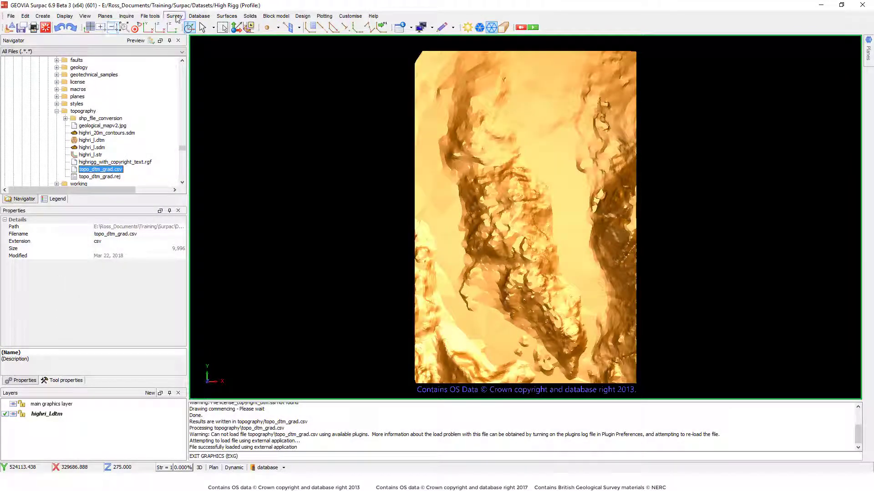
Step: Start a data import into the database with topo_tri.dsc from format_files as the format file
{"action": "left_click", "coordinate": [200, 17]}
{"action": "mouse_move", "coordinate": [217, 28]}
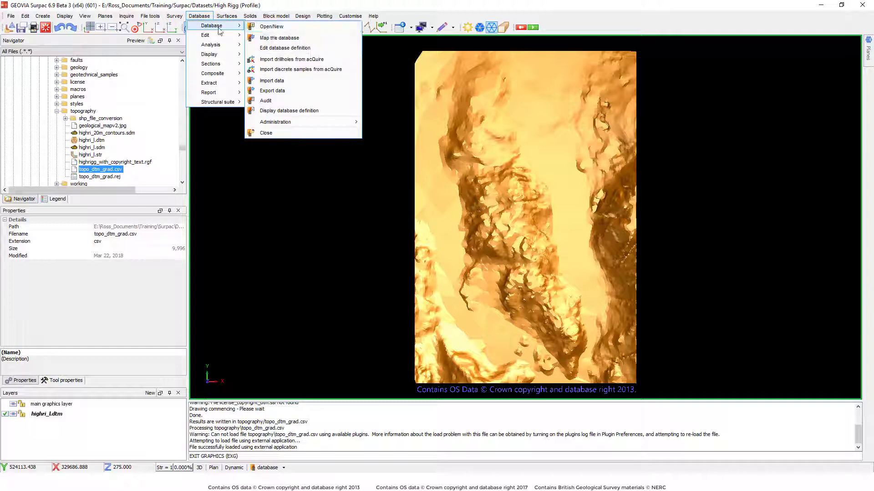
{"action": "left_click", "coordinate": [273, 80]}
{"action": "left_click", "coordinate": [429, 173]}
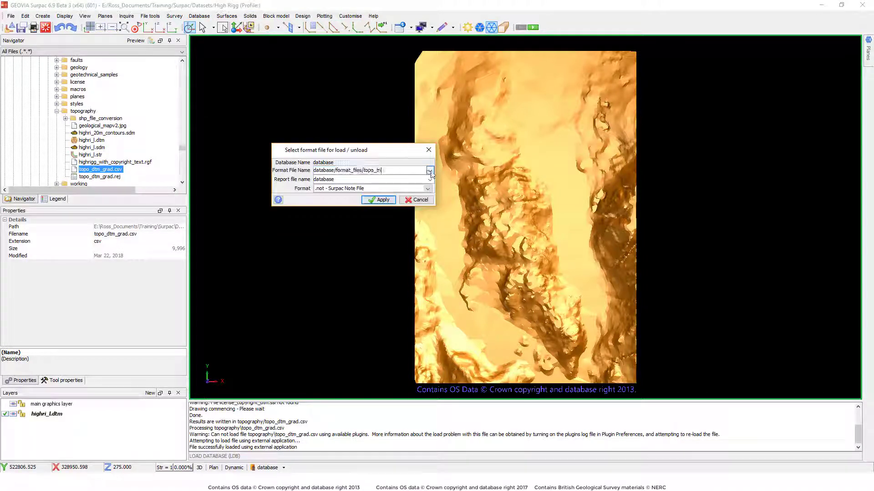
{"action": "left_click", "coordinate": [260, 194]}
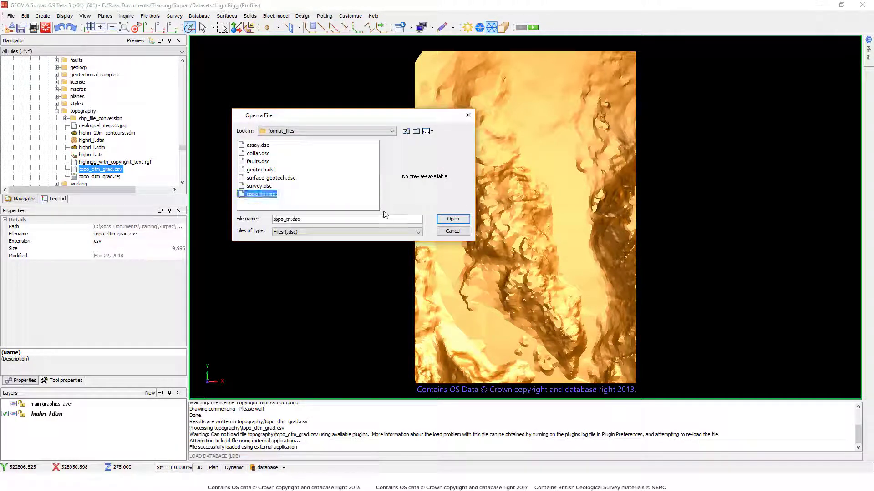
{"action": "left_click", "coordinate": [452, 219]}
Step: Save the import report as topo_tri.not in the report_files folder, overwriting the existing file
{"action": "left_click", "coordinate": [430, 179]}
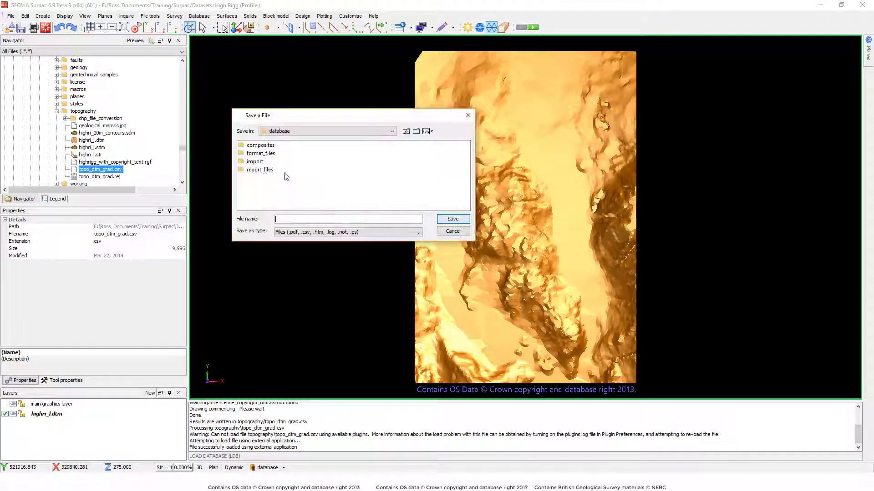
{"action": "left_click", "coordinate": [255, 169]}
{"action": "double_click", "coordinate": [256, 170]}
{"action": "left_click", "coordinate": [257, 194]}
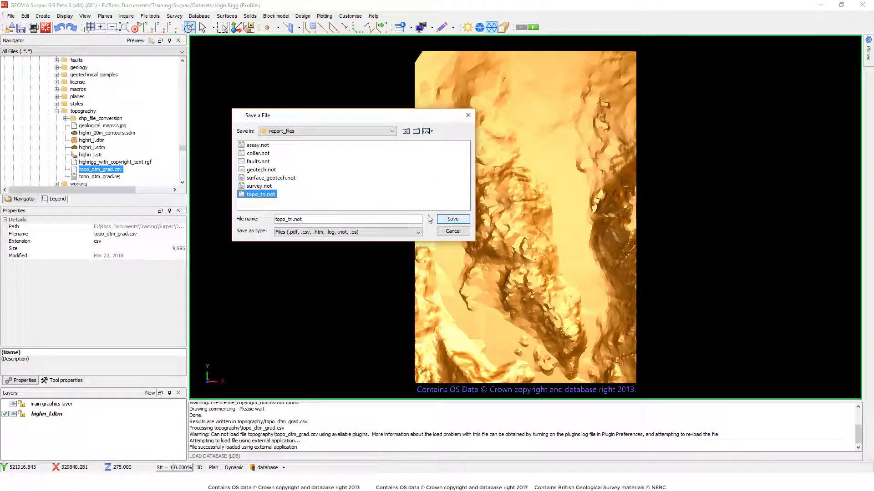
{"action": "left_click", "coordinate": [453, 219]}
{"action": "left_click", "coordinate": [380, 201]}
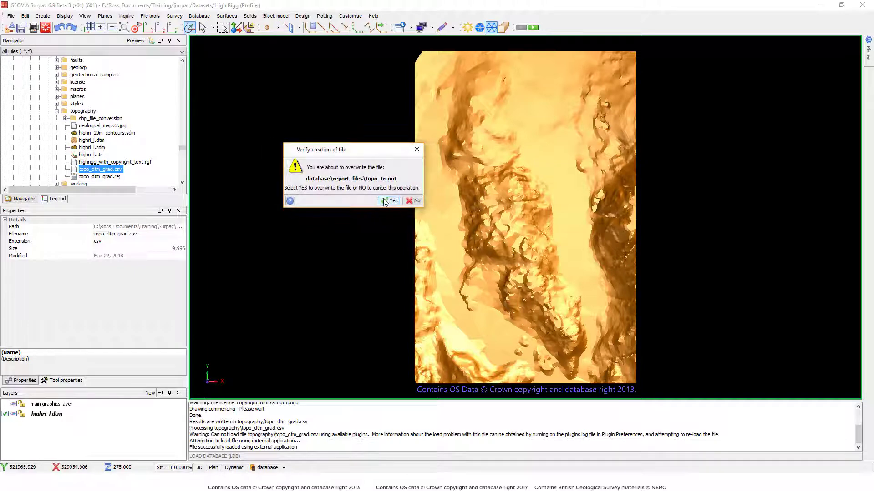
{"action": "left_click", "coordinate": [388, 199]}
Step: Load topography/topo_dtm_grad.csv into the topo_tri table and close the load report
{"action": "left_click", "coordinate": [372, 160]}
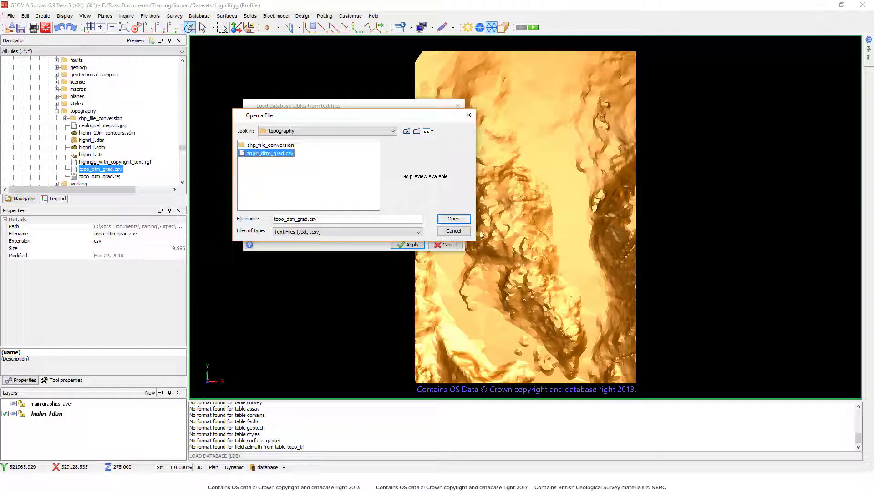
{"action": "left_click", "coordinate": [450, 220]}
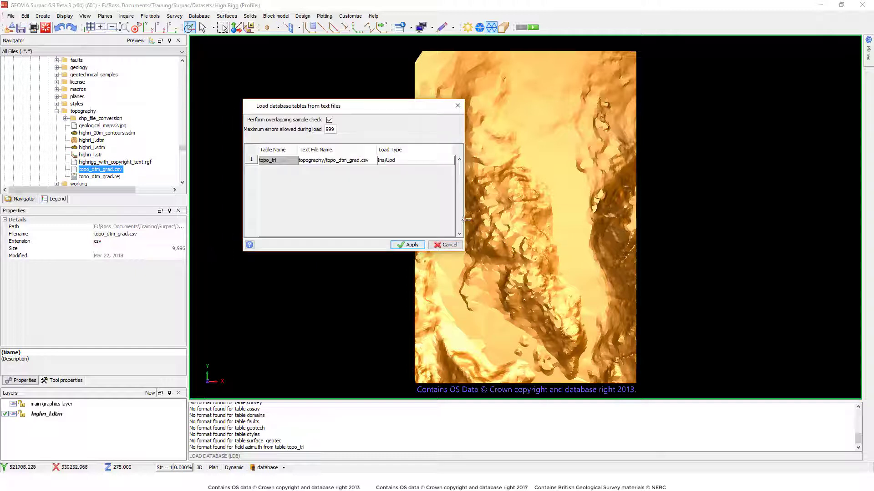
{"action": "left_click", "coordinate": [408, 245]}
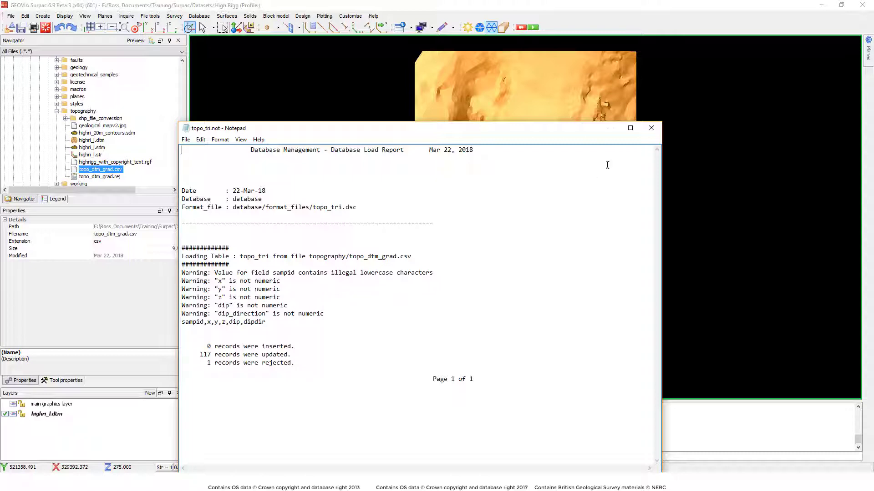
{"action": "left_click", "coordinate": [650, 128]}
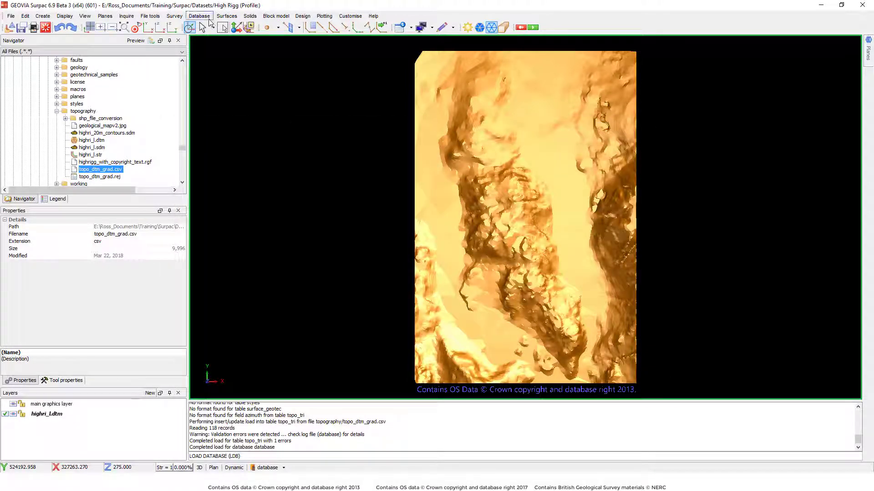
Step: Set up the structural data visualizer on the topo_tri table, with dip_direction as the direction field and dip as the dip field
{"action": "left_click", "coordinate": [209, 19]}
{"action": "mouse_move", "coordinate": [232, 103]}
{"action": "left_click", "coordinate": [276, 109]}
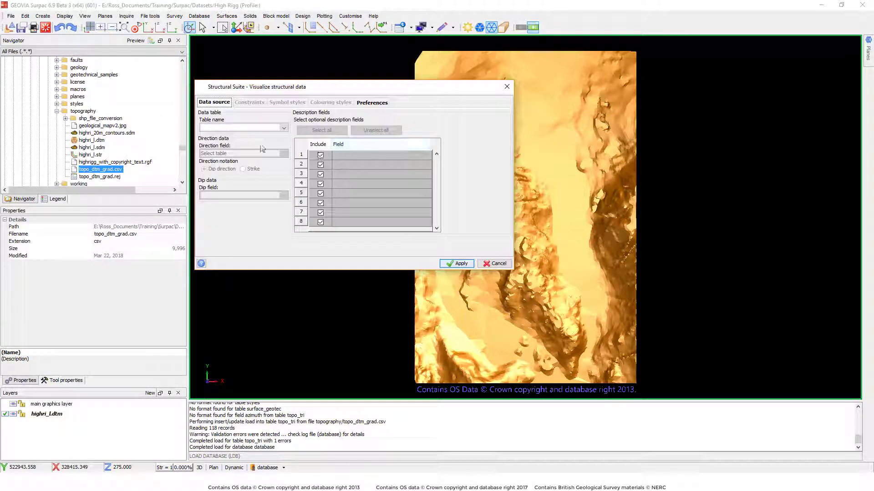
{"action": "left_click", "coordinate": [250, 128]}
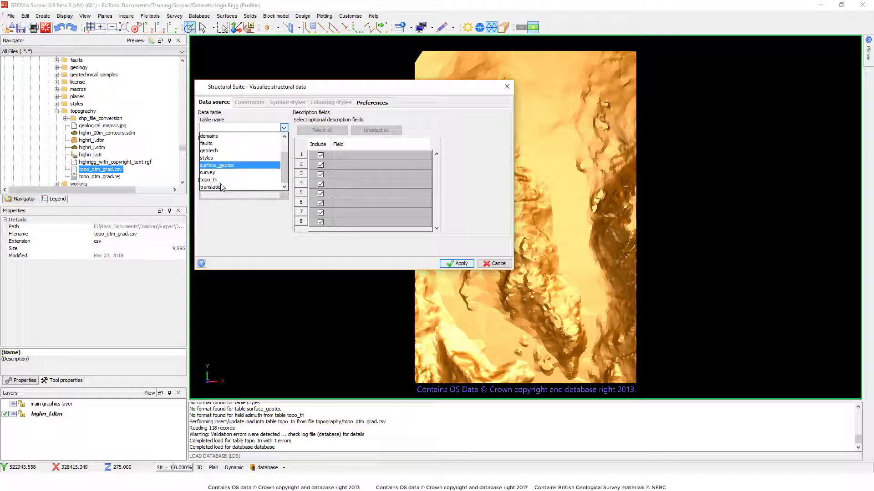
{"action": "left_click", "coordinate": [222, 180]}
{"action": "left_click", "coordinate": [224, 154]}
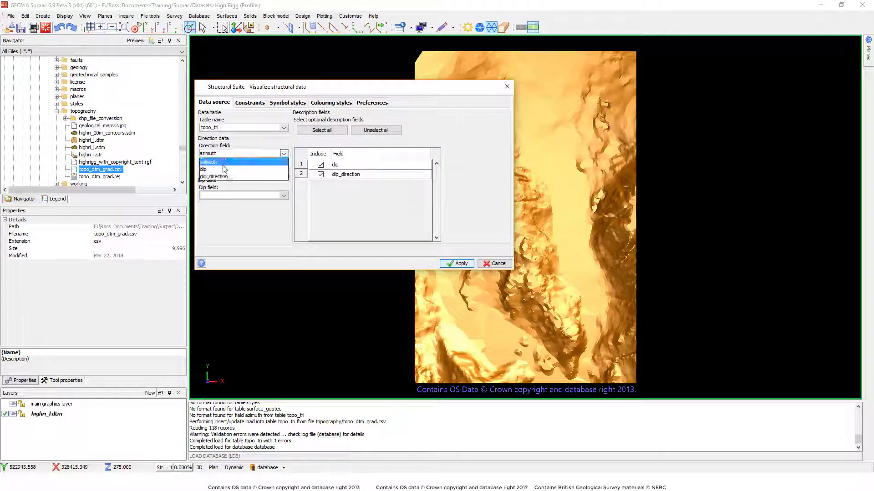
{"action": "left_click", "coordinate": [214, 177]}
{"action": "left_click", "coordinate": [223, 196]}
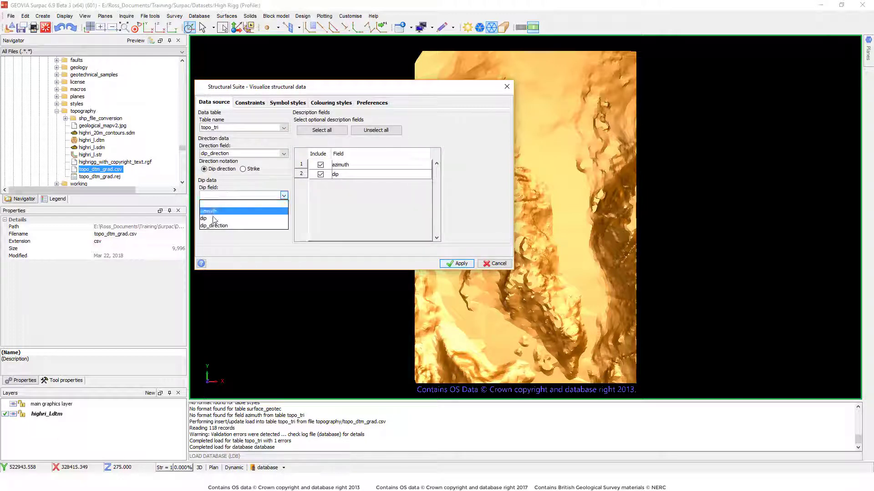
{"action": "left_click", "coordinate": [214, 218]}
Step: Leave the constraints undefined and style the structural symbols as 3D Arrow symbols with a scale of 150
{"action": "left_click", "coordinate": [260, 104]}
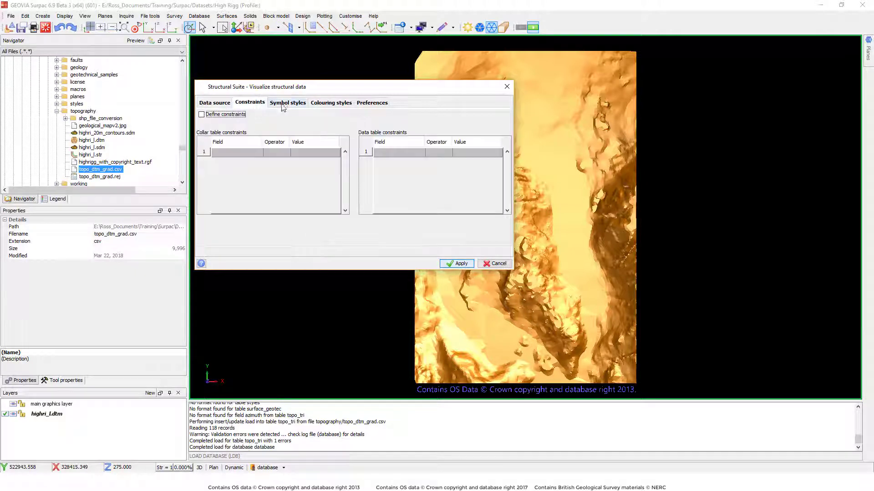
{"action": "left_click", "coordinate": [283, 104]}
{"action": "left_click", "coordinate": [254, 124]}
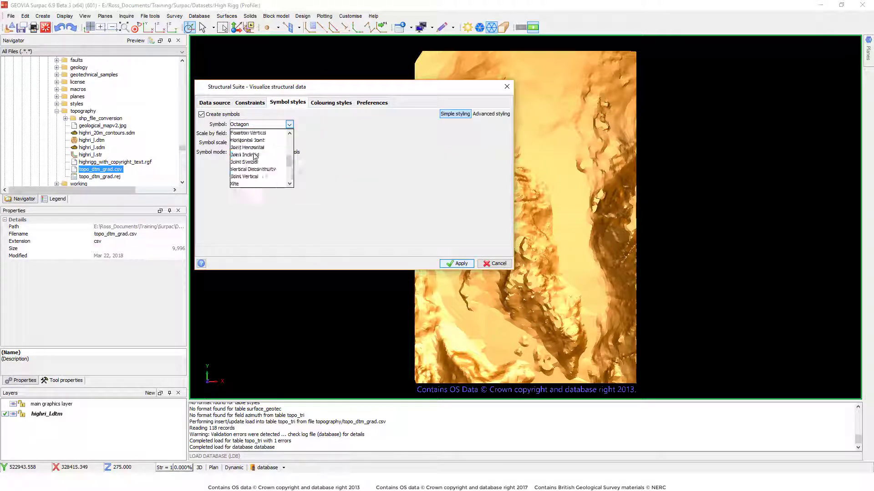
{"action": "scroll", "coordinate": [254, 155], "scroll_direction": "up", "scroll_amount": 5}
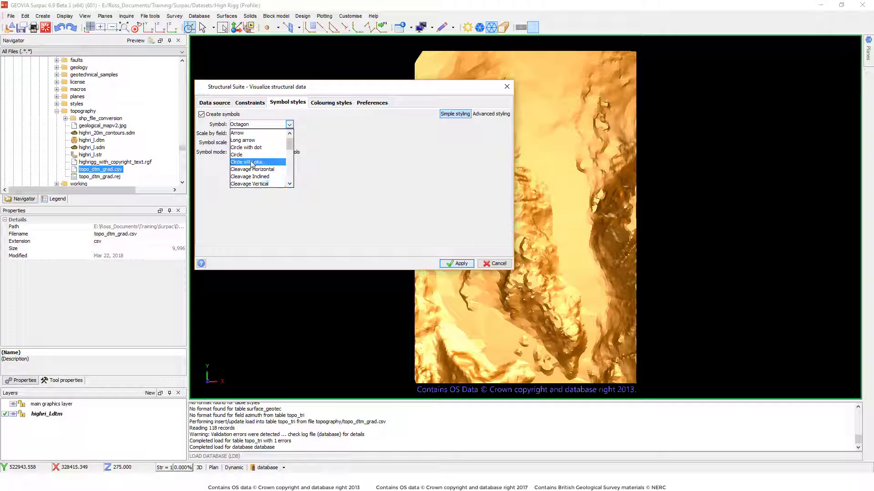
{"action": "left_click", "coordinate": [250, 133]}
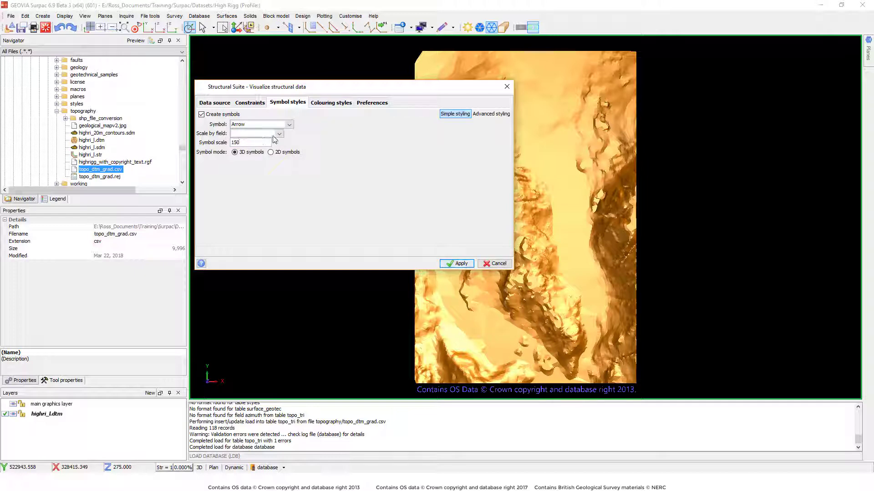
Step: Colour the symbols by dip with the Rainbow autostyle and display them over the topography surface
{"action": "left_click", "coordinate": [330, 103]}
{"action": "left_click", "coordinate": [225, 131]}
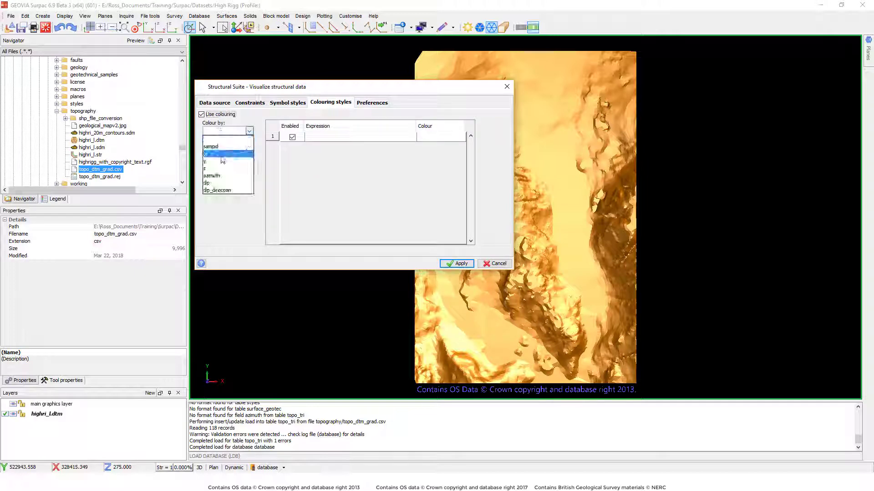
{"action": "left_click", "coordinate": [216, 183]}
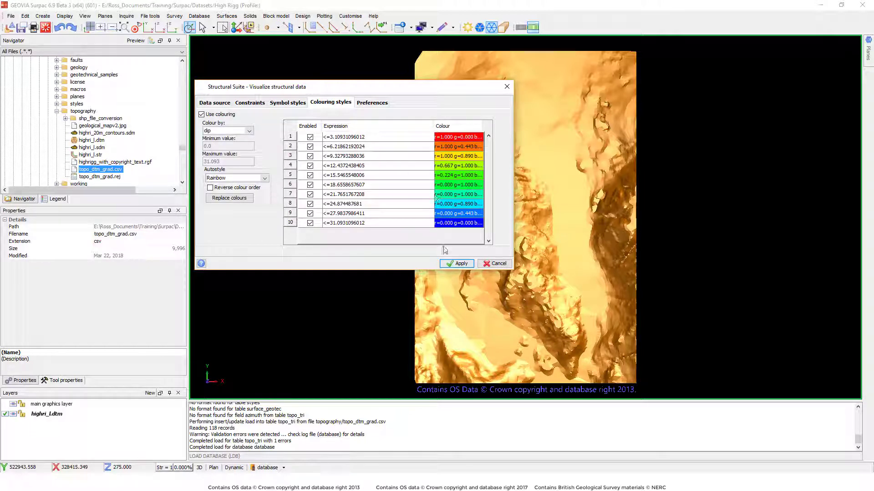
{"action": "left_click", "coordinate": [457, 264]}
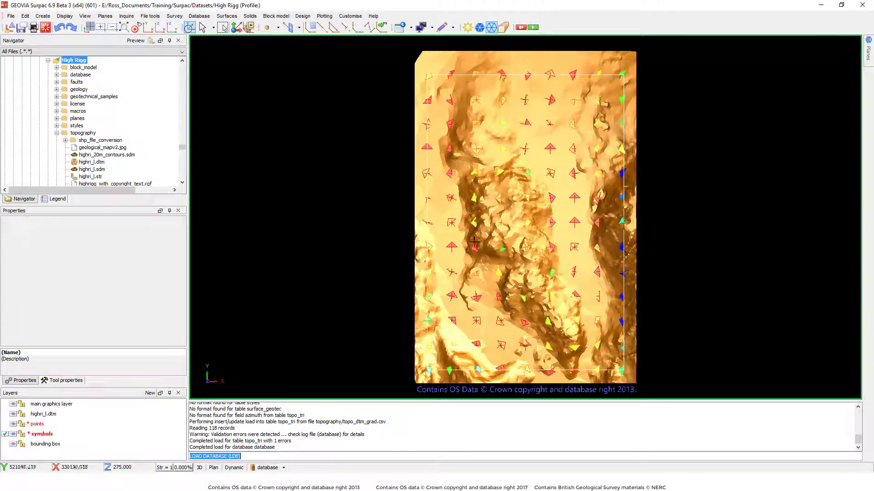
Step: Show the Z scale and transparency controls and set the transparency to 50% so the symbols show through the topography surface
{"action": "middle_click_drag", "start_coordinate": [555, 235], "coordinate": [409, 228]}
{"action": "right_click", "coordinate": [583, 25]}
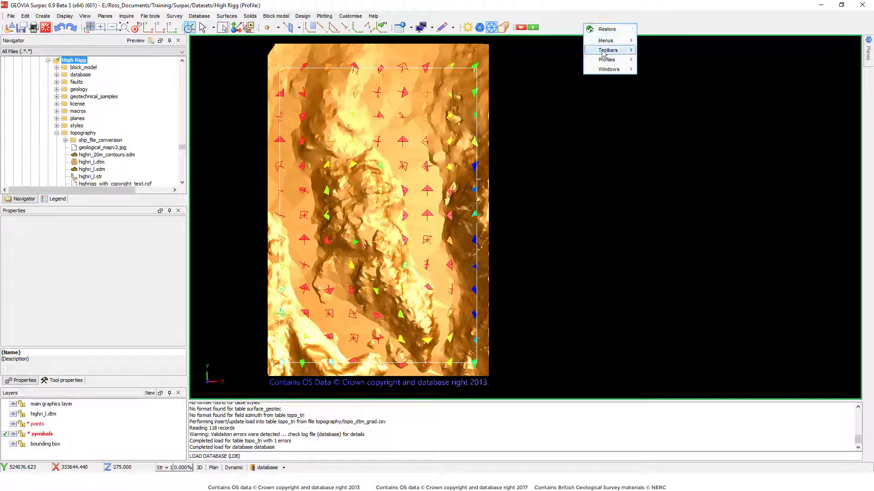
{"action": "mouse_move", "coordinate": [607, 50]}
{"action": "left_click", "coordinate": [673, 241]}
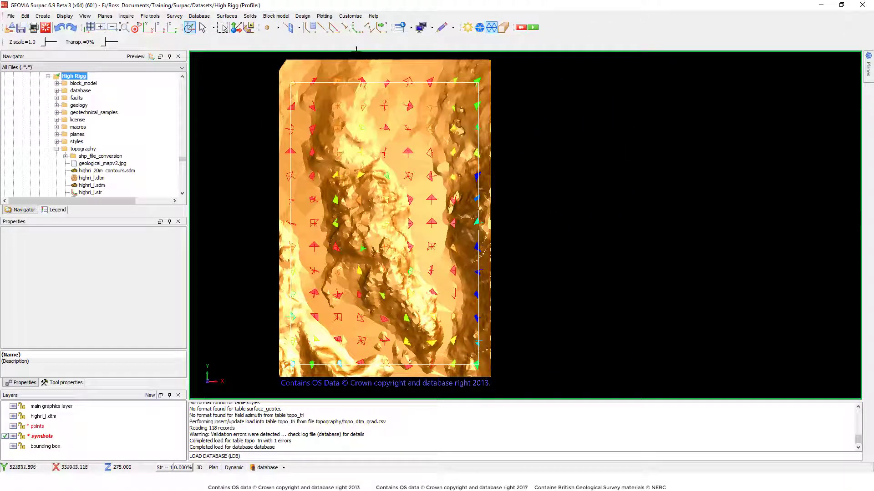
{"action": "left_click_drag", "start_coordinate": [101, 42], "coordinate": [110, 42]}
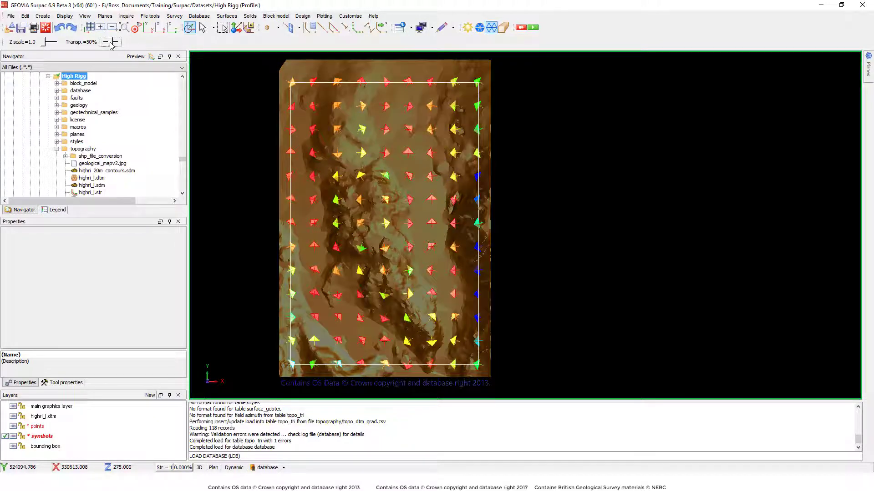
{"action": "scroll", "coordinate": [398, 209], "scroll_direction": "up", "scroll_amount": 1}
{"action": "scroll", "coordinate": [397, 204], "scroll_direction": "down", "scroll_amount": 1}
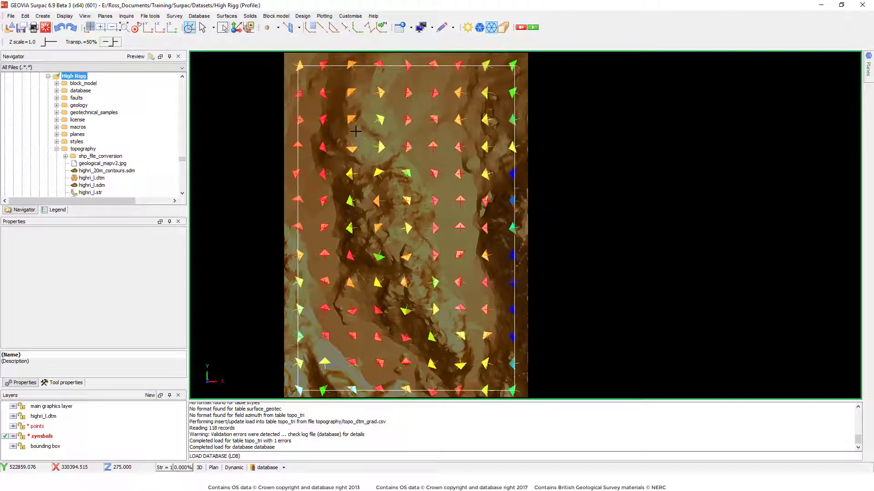
Step: Clear the graphics and draw all database drillholes in plan view with their traces coloured by the domains table
{"action": "left_click", "coordinate": [46, 28]}
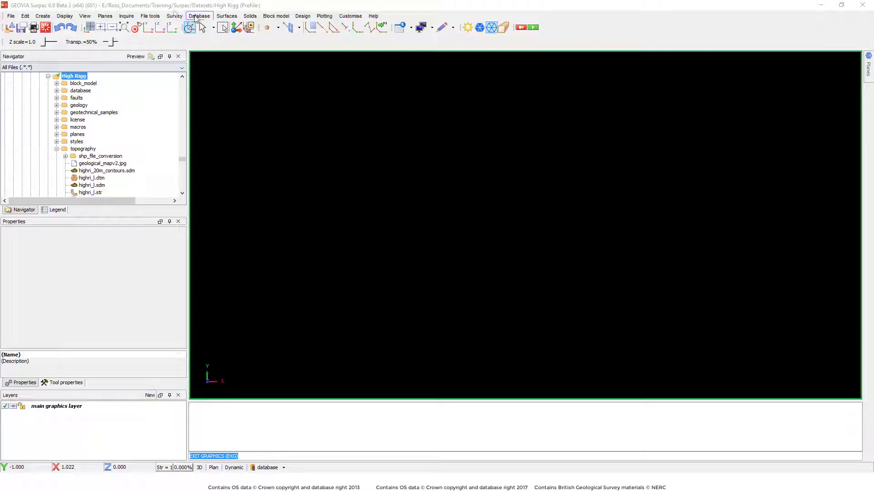
{"action": "left_click", "coordinate": [195, 17]}
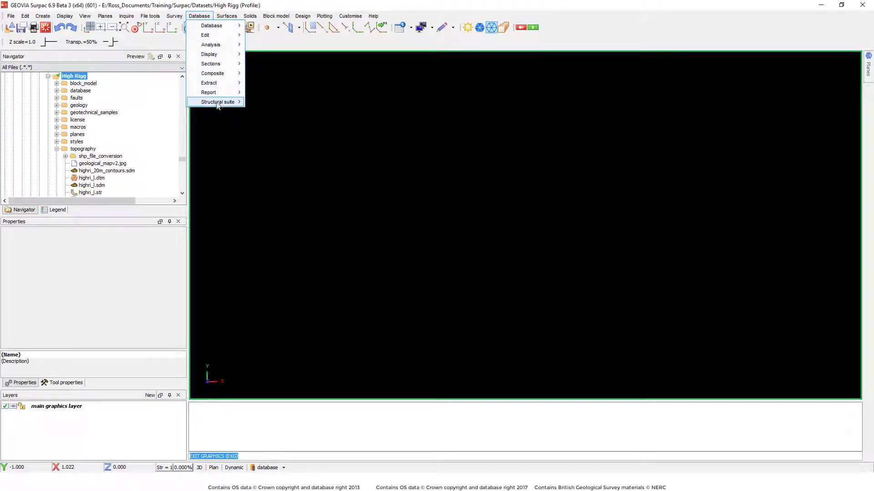
{"action": "mouse_move", "coordinate": [218, 102]}
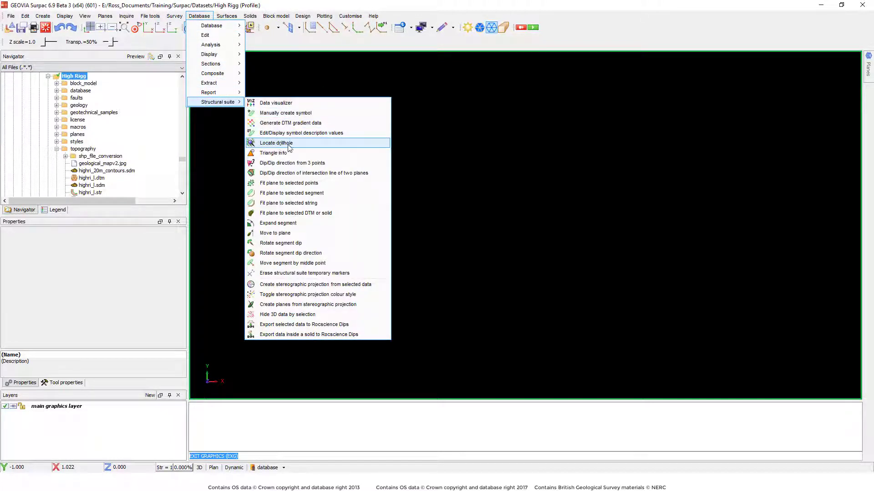
{"action": "left_click", "coordinate": [272, 468]}
{"action": "left_click", "coordinate": [289, 415]}
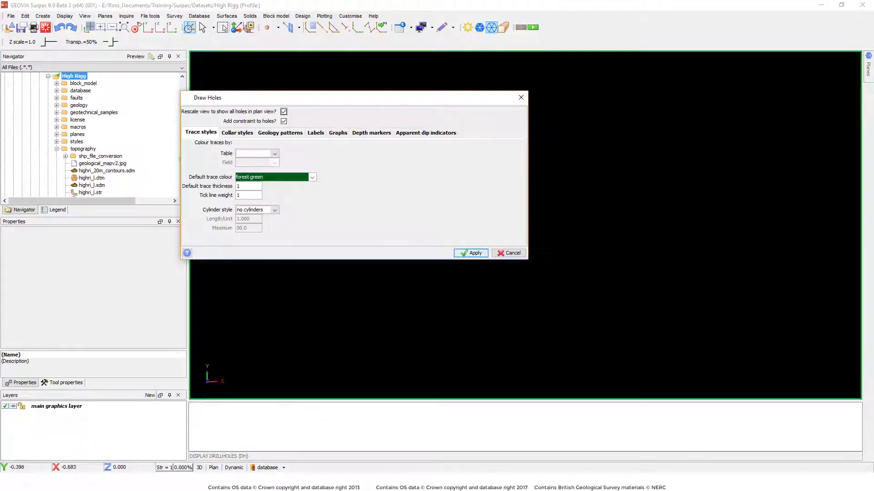
{"action": "left_click", "coordinate": [252, 154]}
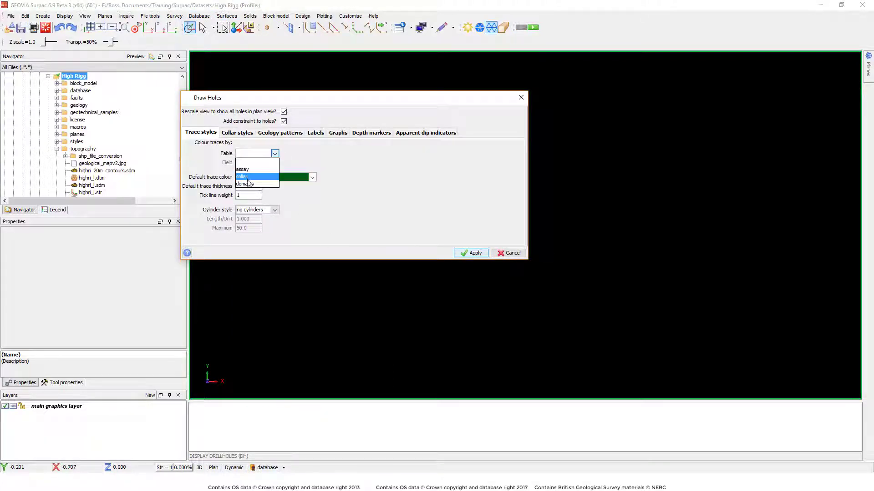
{"action": "left_click", "coordinate": [249, 184]}
{"action": "left_click", "coordinate": [455, 250]}
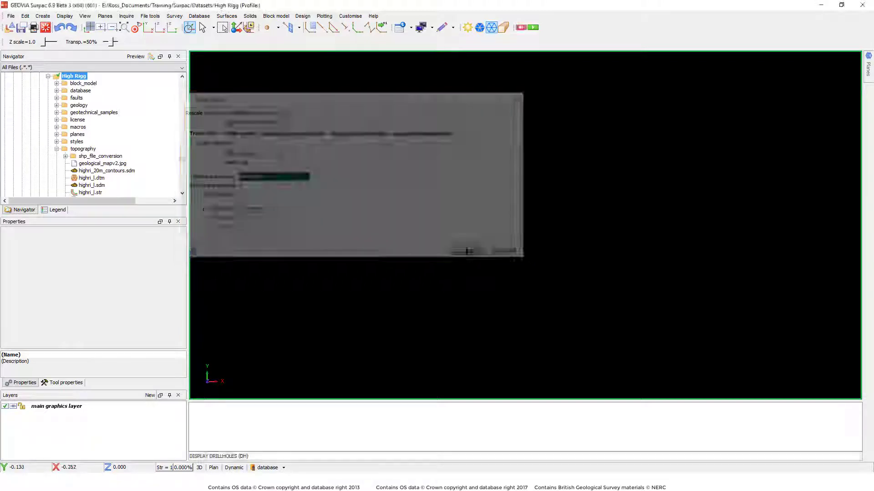
{"action": "left_click", "coordinate": [416, 231]}
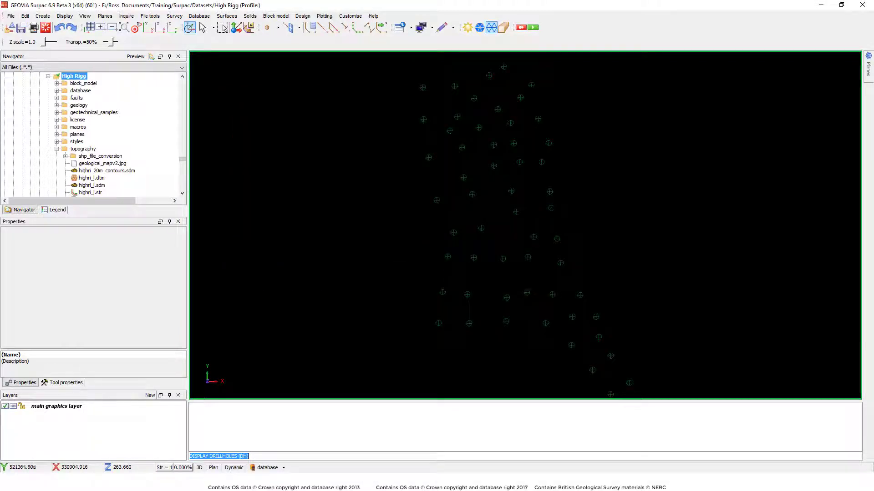
{"action": "left_click_drag", "start_coordinate": [523, 227], "coordinate": [432, 282]}
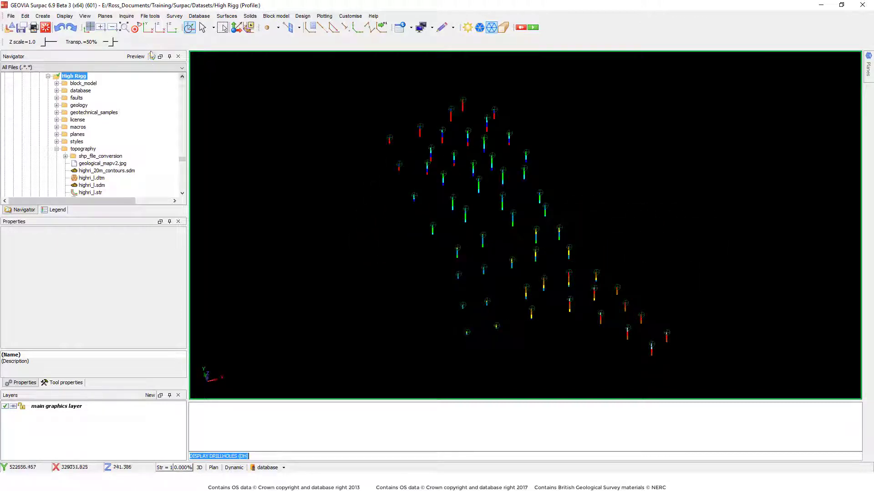
Step: Return to plan view and locate drillhole BH18 with a drawn marker, leaving the drillholes unconstrained
{"action": "key", "text": "p"}
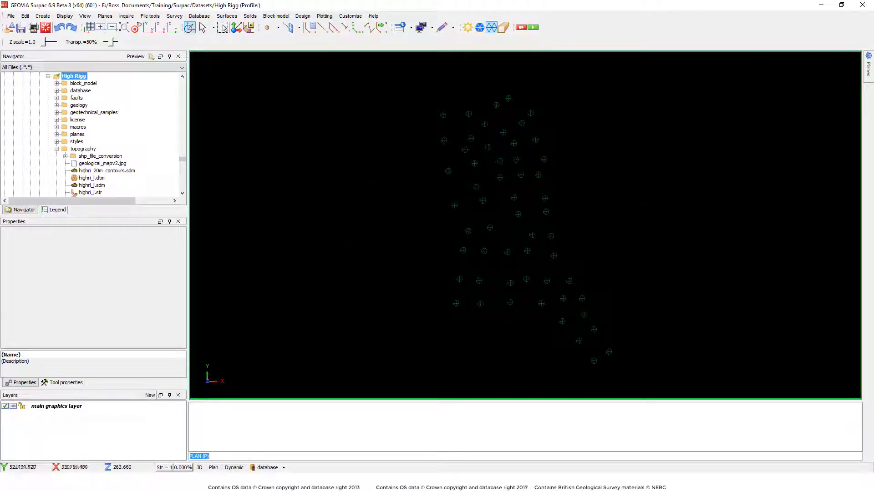
{"action": "left_click", "coordinate": [198, 15]}
{"action": "mouse_move", "coordinate": [219, 101]}
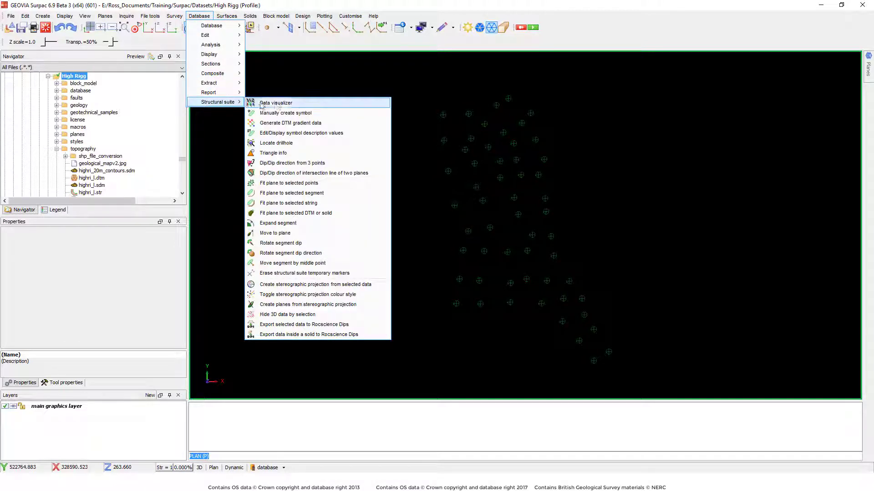
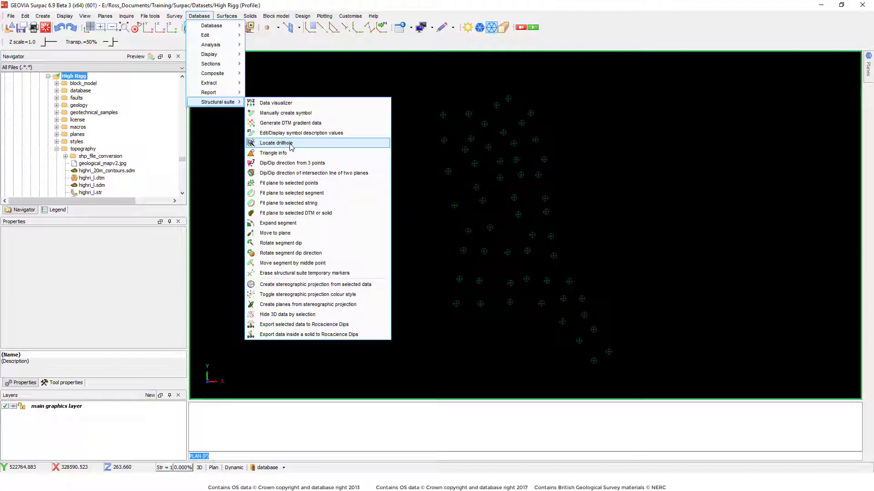
{"action": "left_click", "coordinate": [291, 144]}
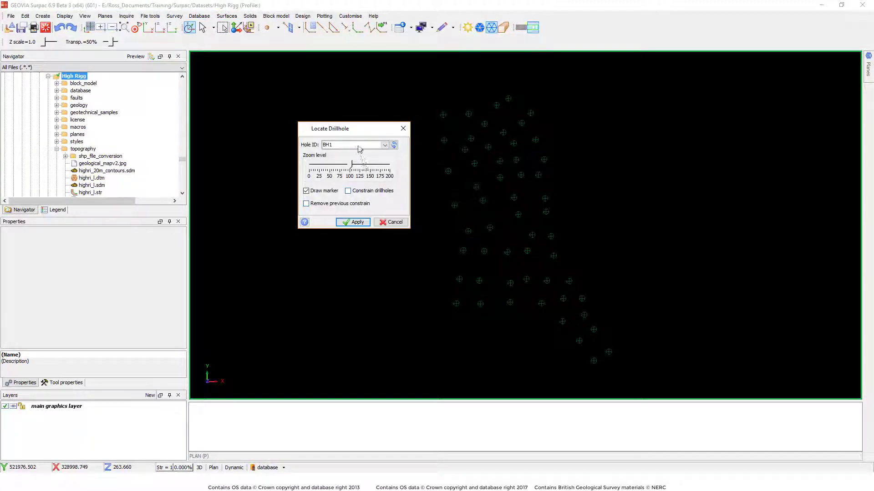
{"action": "left_click", "coordinate": [385, 144]}
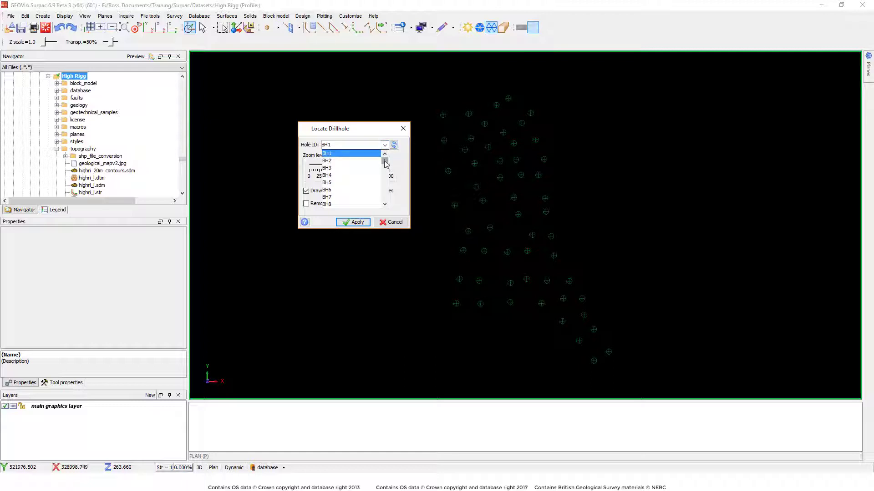
{"action": "left_click_drag", "start_coordinate": [384, 157], "coordinate": [385, 183]}
{"action": "left_click_drag", "start_coordinate": [385, 214], "coordinate": [383, 176]}
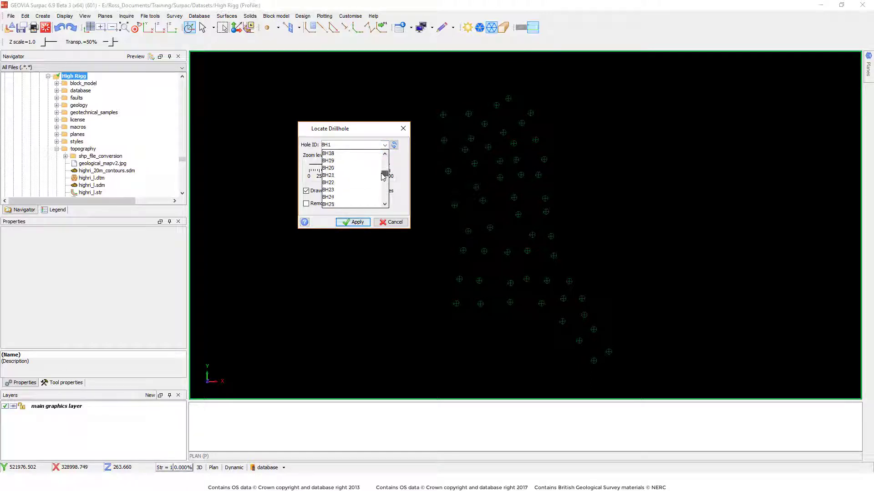
{"action": "left_click", "coordinate": [336, 190]}
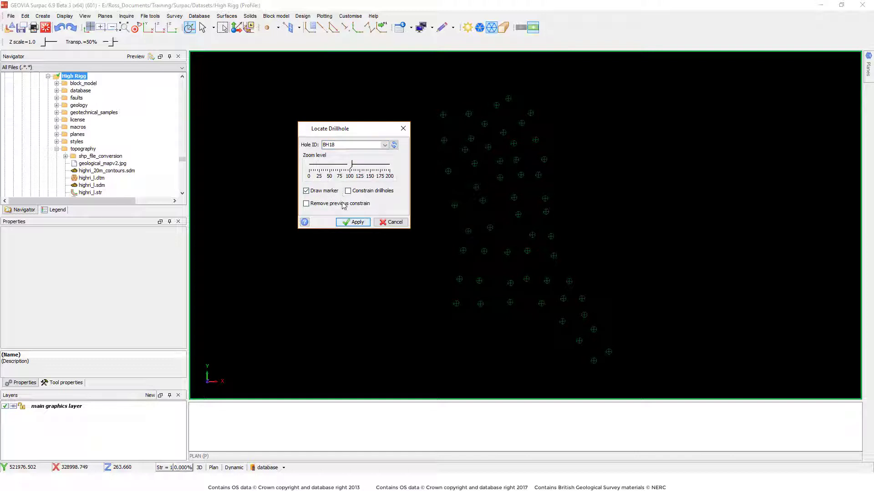
{"action": "left_click", "coordinate": [357, 223]}
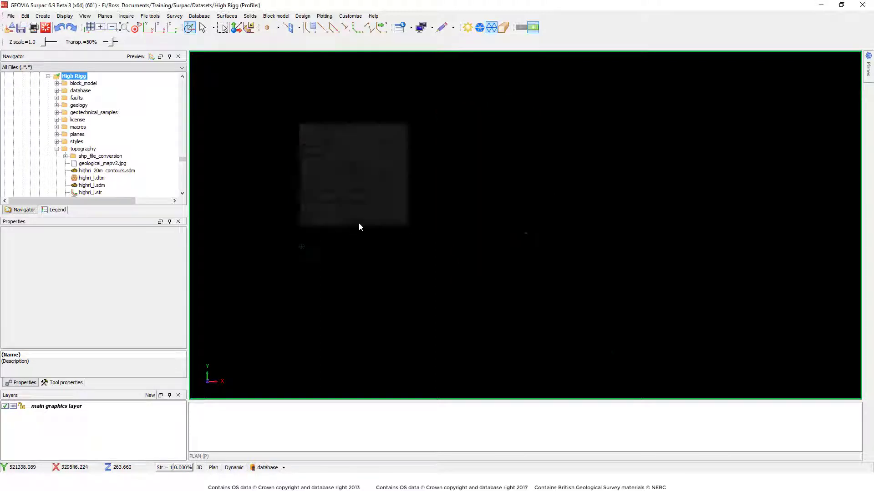
Step: Examine the marked drillhole's position among the surrounding drillholes in plan and from oblique 3D views
{"action": "left_click", "coordinate": [124, 29]}
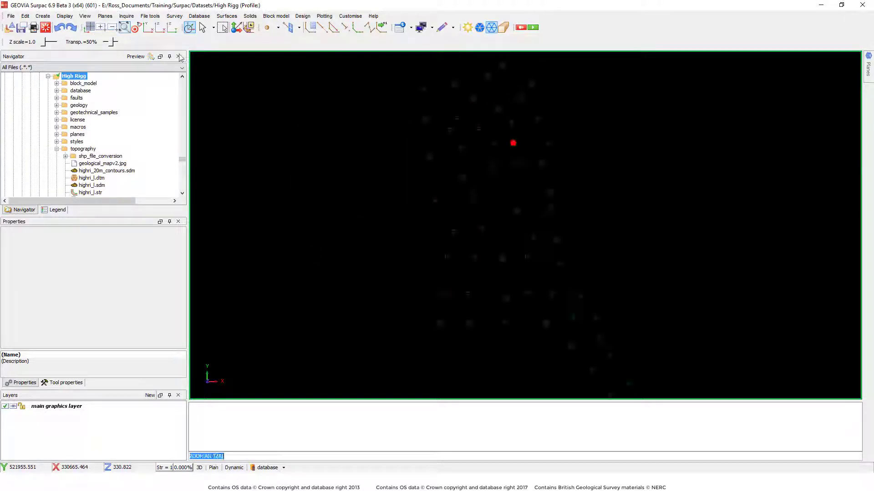
{"action": "scroll", "coordinate": [519, 123], "scroll_direction": "up", "scroll_amount": 5}
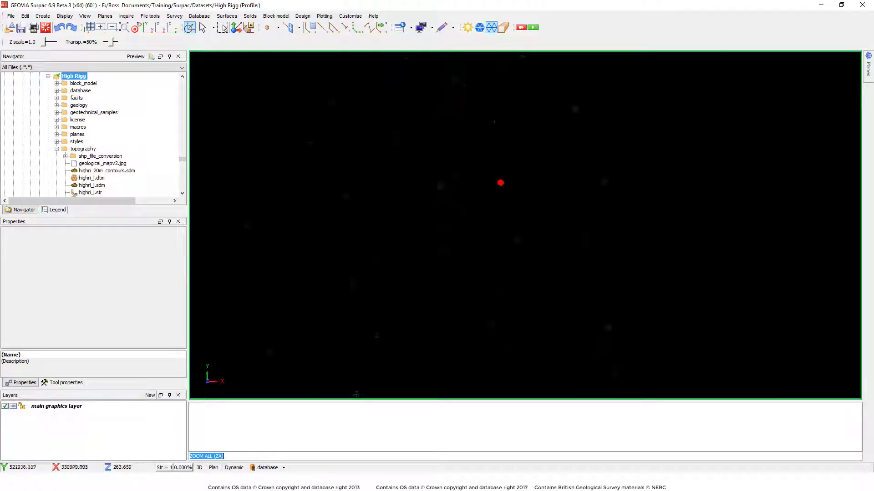
{"action": "left_click_drag", "start_coordinate": [519, 123], "coordinate": [776, 73]}
{"action": "scroll", "coordinate": [776, 73], "scroll_direction": "down", "scroll_amount": 1}
{"action": "left_click_drag", "start_coordinate": [455, 205], "coordinate": [673, 223]}
{"action": "scroll", "coordinate": [526, 226], "scroll_direction": "down", "scroll_amount": 5}
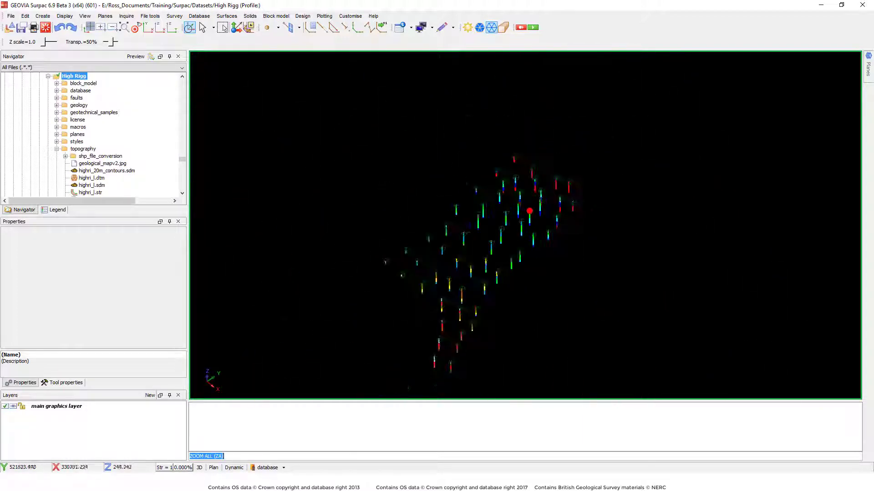
{"action": "left_click_drag", "start_coordinate": [526, 225], "coordinate": [561, 269]}
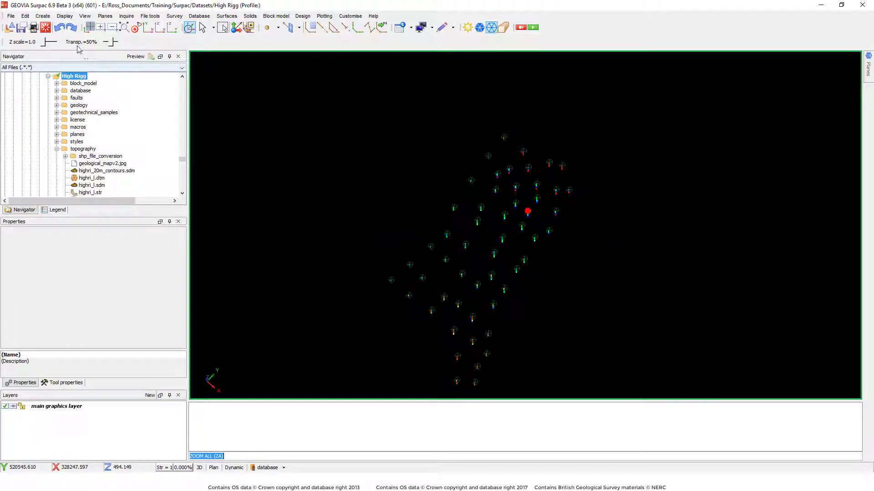
Step: Clear the graphics and display the highri_l.dtm topography surface
{"action": "left_click", "coordinate": [46, 27]}
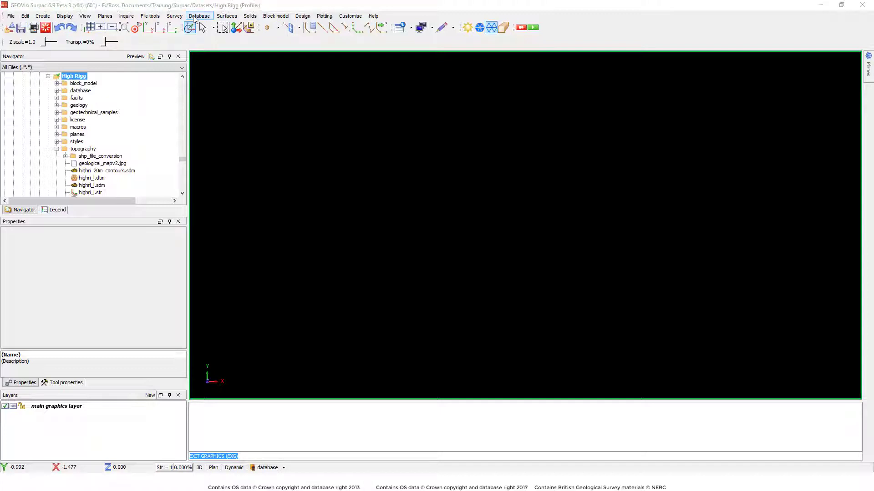
{"action": "left_click", "coordinate": [194, 17]}
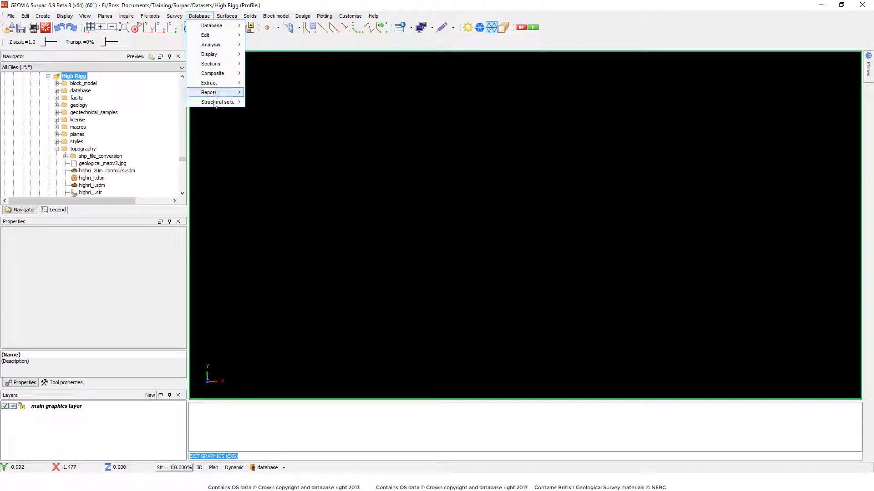
{"action": "mouse_move", "coordinate": [216, 103]}
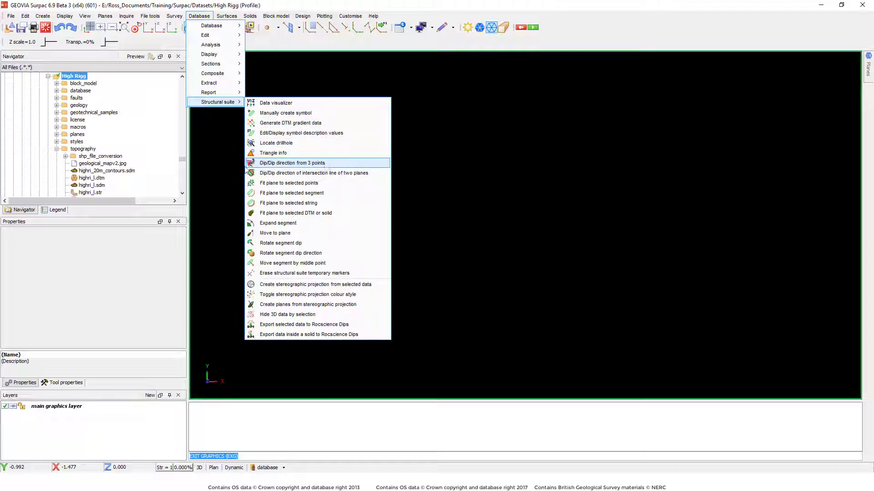
{"action": "left_click", "coordinate": [120, 177]}
{"action": "mouse_move", "coordinate": [98, 179]}
{"action": "left_mouse_down"}
{"action": "mouse_move", "coordinate": [372, 175]}
{"action": "mouse_move", "coordinate": [499, 214]}
{"action": "left_mouse_up"}
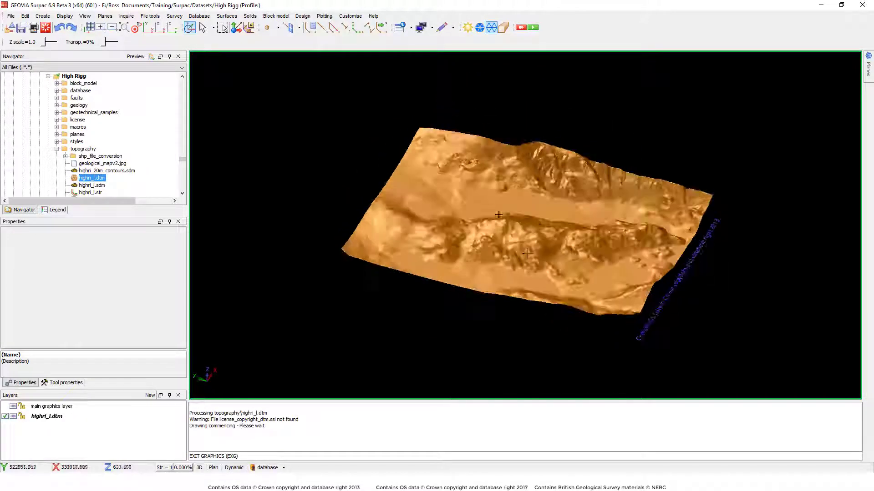
Step: Query the triangle info of a single triangle on the topography surface's slope, then end the query
{"action": "scroll", "coordinate": [498, 215], "scroll_direction": "up", "scroll_amount": 10}
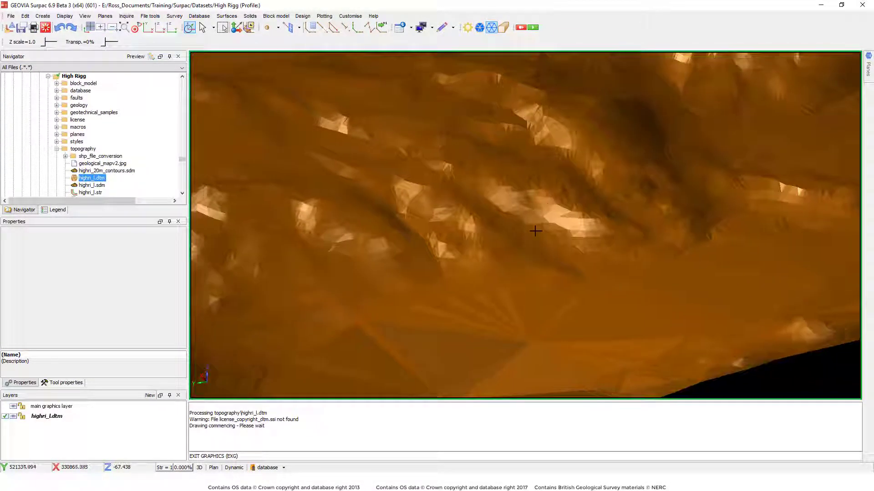
{"action": "left_click_drag", "start_coordinate": [547, 215], "coordinate": [474, 191]}
{"action": "left_click_drag", "start_coordinate": [487, 140], "coordinate": [451, 200]}
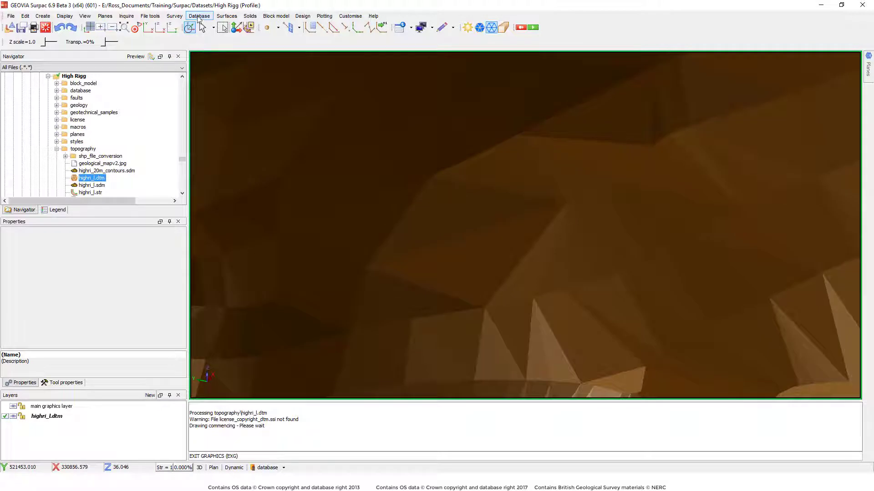
{"action": "left_click", "coordinate": [199, 16]}
{"action": "mouse_move", "coordinate": [223, 102]}
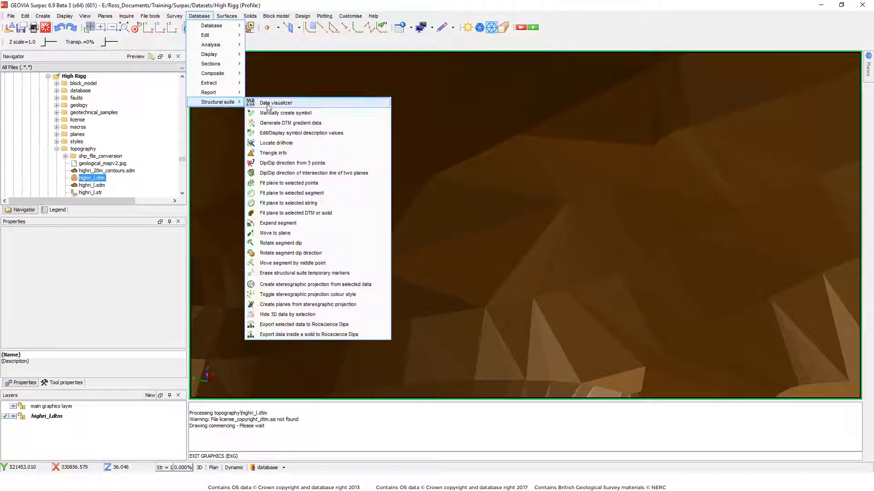
{"action": "left_click", "coordinate": [290, 153]}
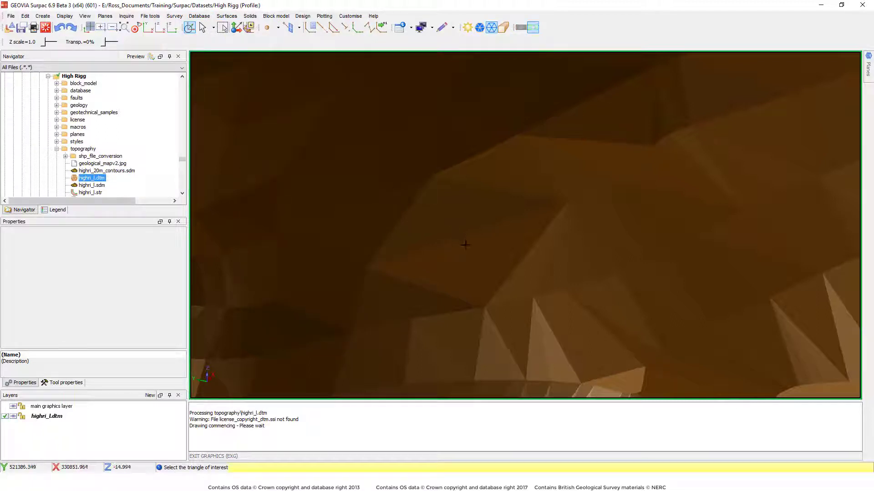
{"action": "left_click", "coordinate": [472, 241]}
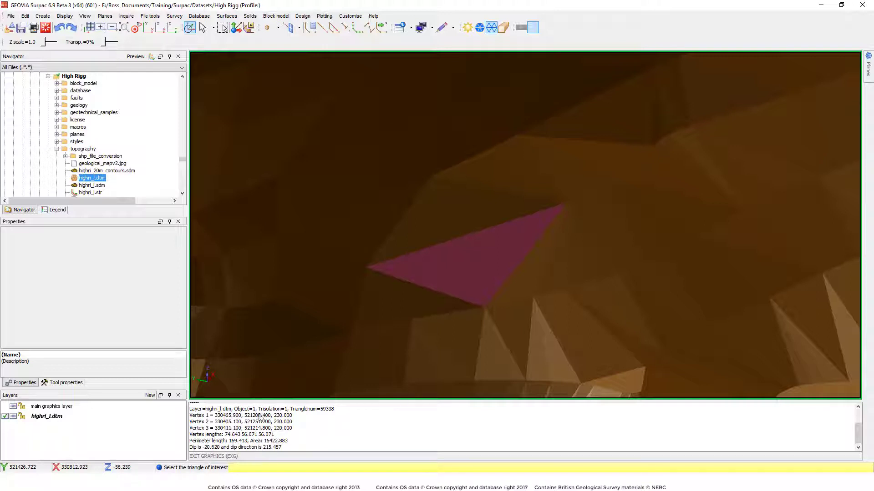
{"action": "key", "text": "Escape"}
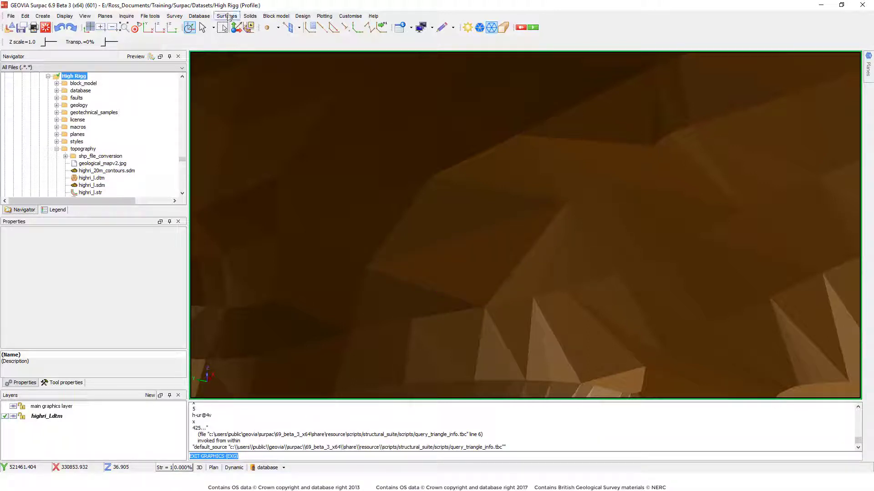
Step: Query the dip and dip direction from 3 points at the corners of one topography triangle, then end the query
{"action": "left_click", "coordinate": [199, 16]}
{"action": "mouse_move", "coordinate": [218, 102]}
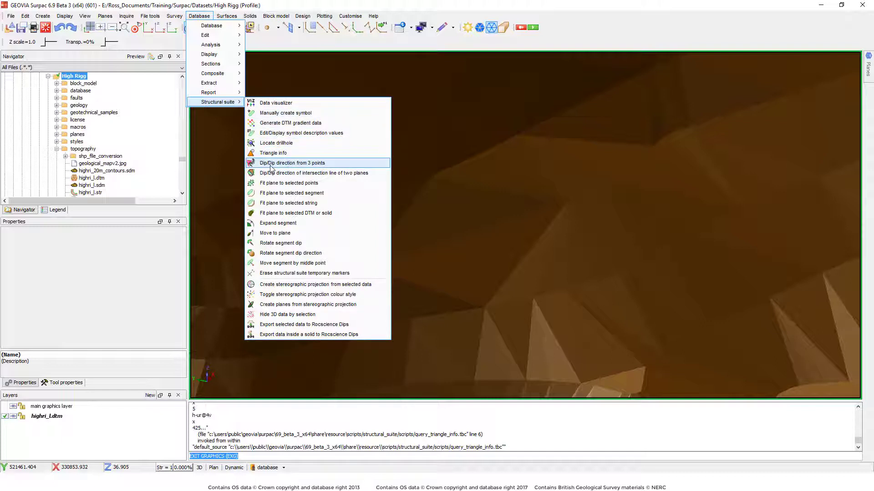
{"action": "left_click", "coordinate": [321, 165]}
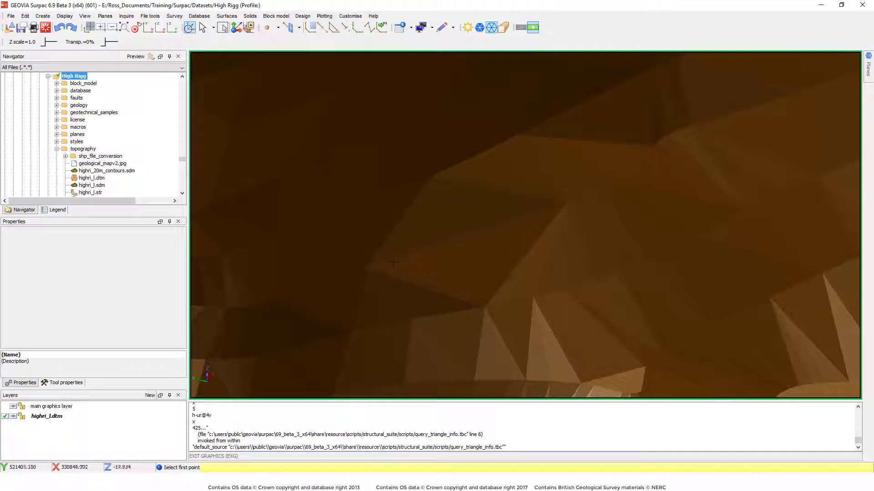
{"action": "left_click", "coordinate": [366, 267]}
{"action": "left_click", "coordinate": [566, 203]}
{"action": "left_click", "coordinate": [484, 307]}
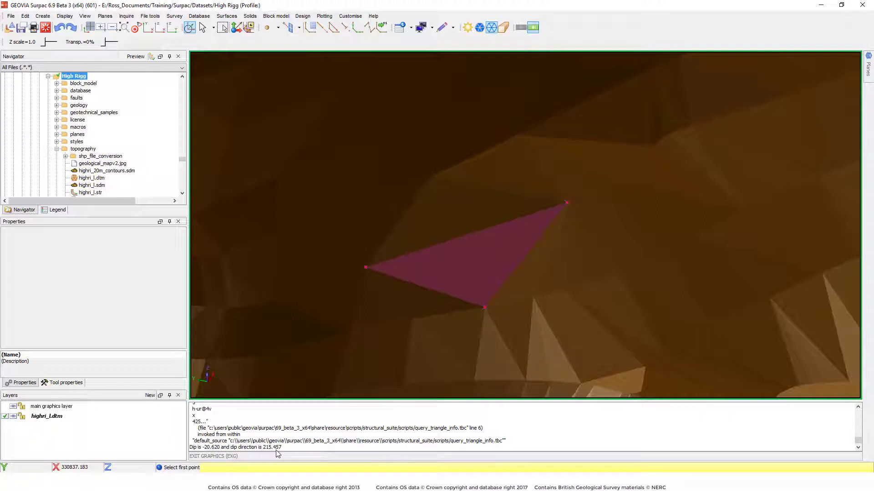
{"action": "key", "text": "Escape"}
Step: Clear the message window and reset the graphics to remove the topography surface and markers
{"action": "right_click", "coordinate": [330, 425]}
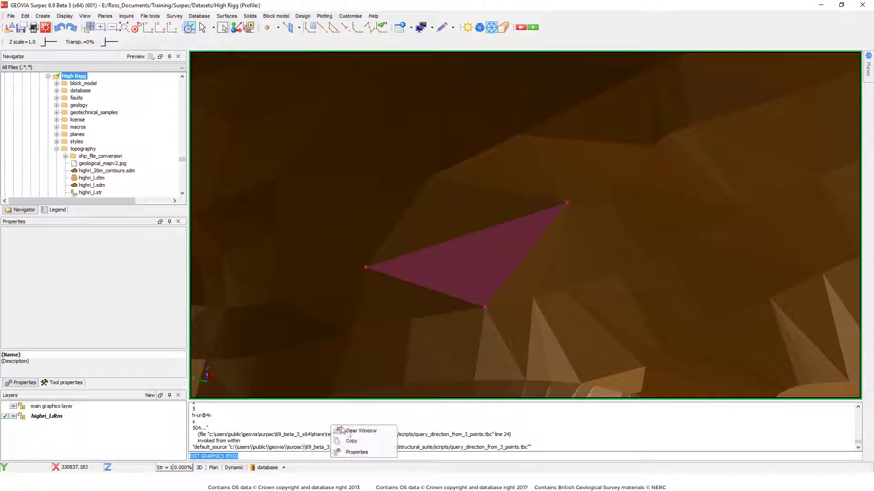
{"action": "left_click", "coordinate": [351, 431]}
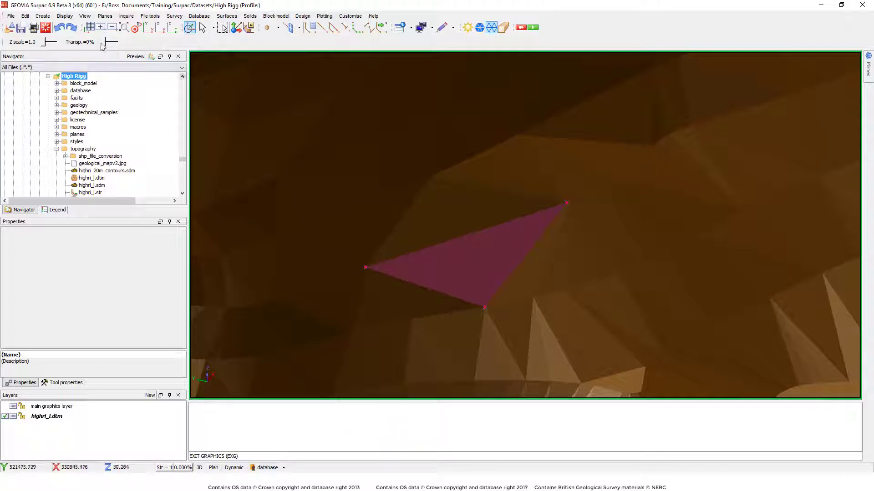
{"action": "left_click", "coordinate": [47, 29]}
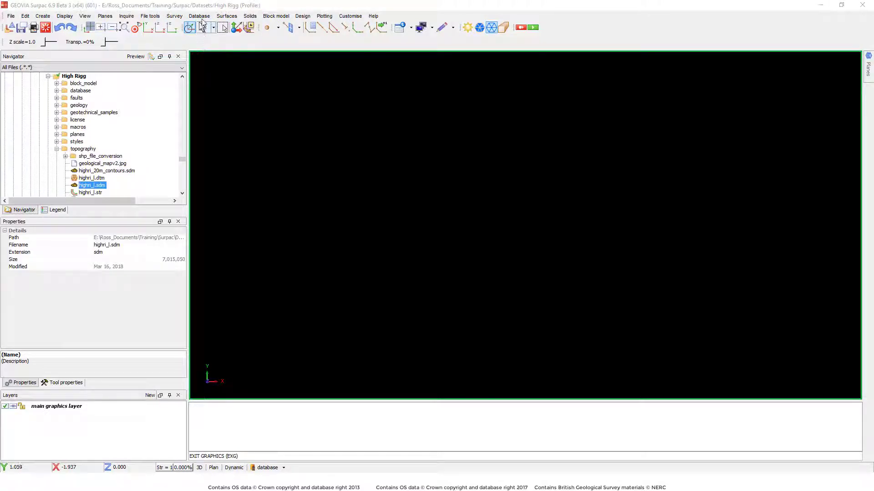
Step: Display the topography draped with the geological map image highrigg_with_copyright_text.rgf from the topography folder
{"action": "left_click", "coordinate": [200, 16]}
{"action": "mouse_move", "coordinate": [217, 102]}
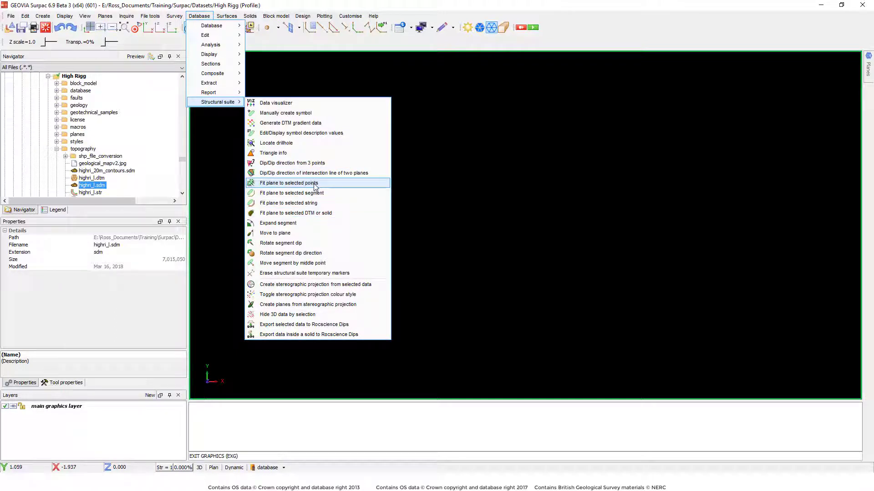
{"action": "left_click", "coordinate": [81, 137]}
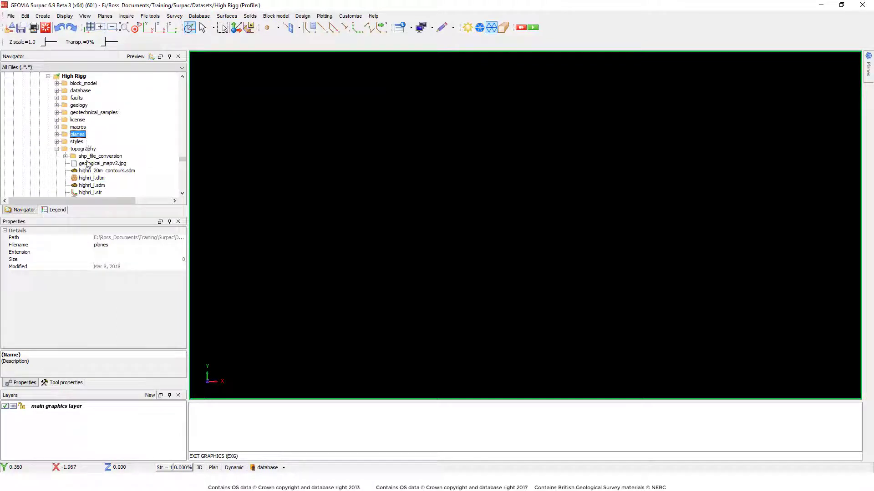
{"action": "scroll", "coordinate": [97, 183], "scroll_direction": "down", "scroll_amount": 1}
{"action": "left_click_drag", "start_coordinate": [123, 179], "coordinate": [312, 203]}
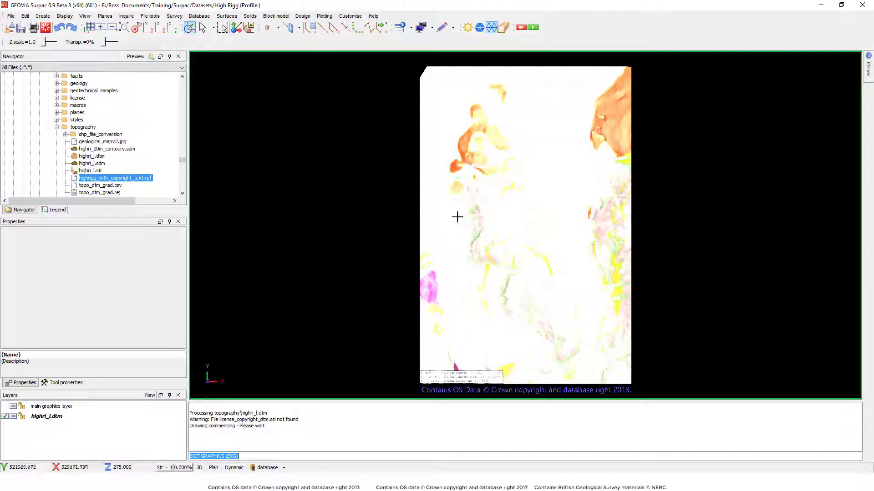
Step: Fit a plane to selected points digitized along a line across the near side of the draped hill, then finish digitizing
{"action": "left_click_drag", "start_coordinate": [585, 211], "coordinate": [599, 205]}
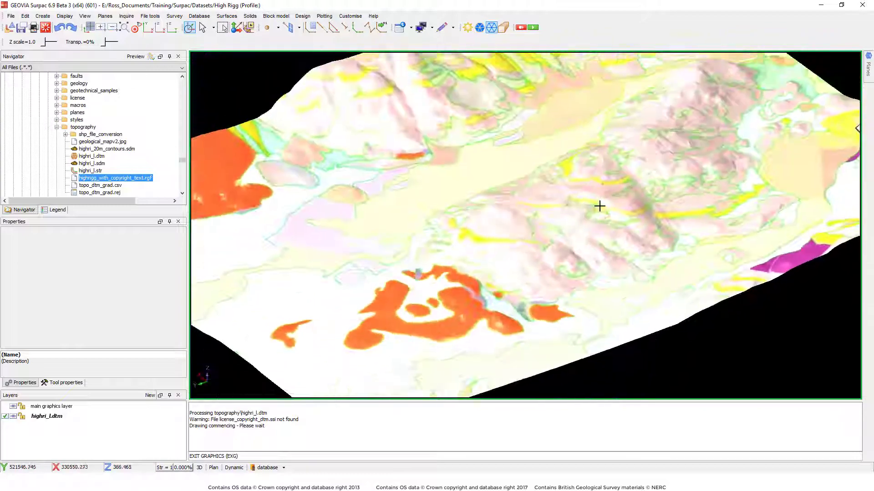
{"action": "right_click_drag", "start_coordinate": [598, 204], "coordinate": [600, 224]}
{"action": "left_click_drag", "start_coordinate": [600, 225], "coordinate": [584, 215]}
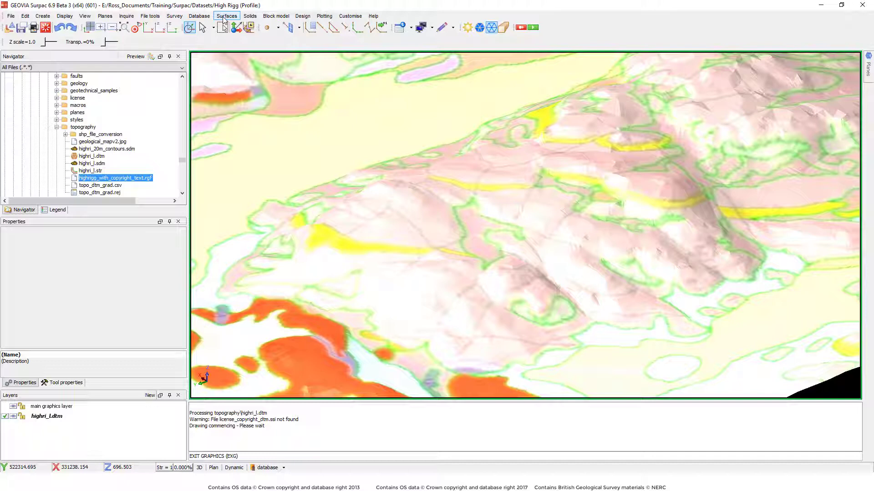
{"action": "left_click", "coordinate": [225, 17]}
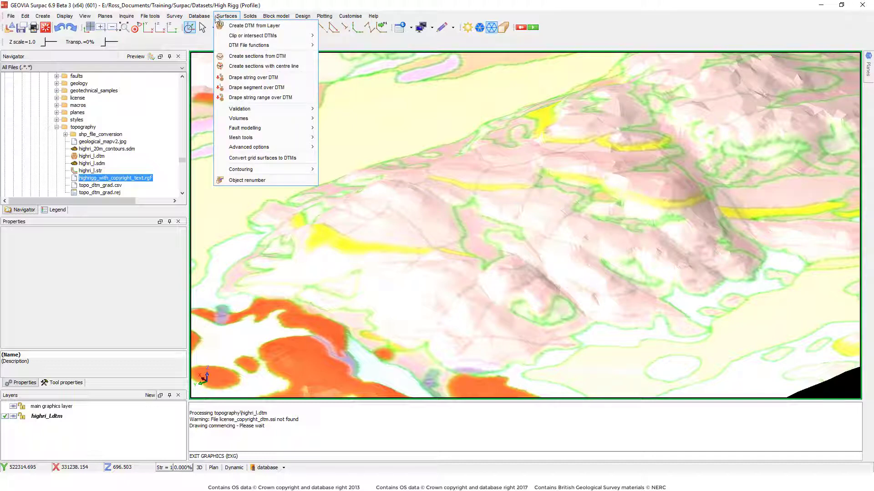
{"action": "mouse_move", "coordinate": [199, 16]}
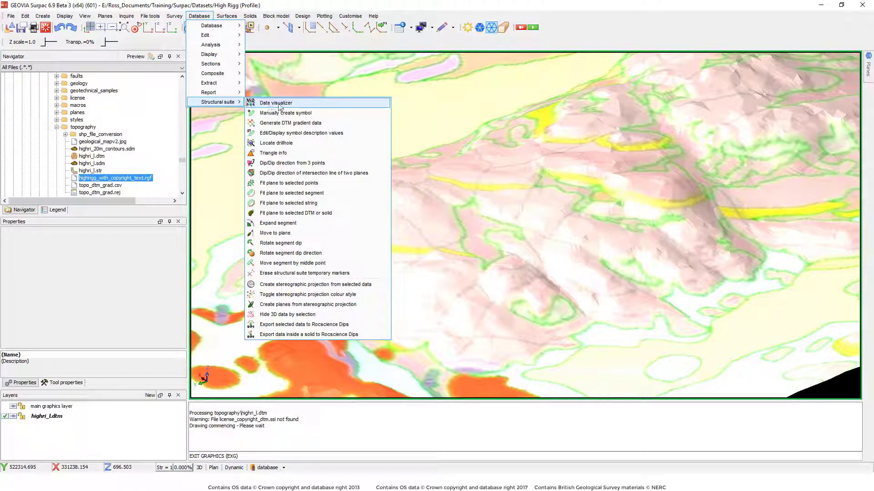
{"action": "left_click", "coordinate": [301, 184]}
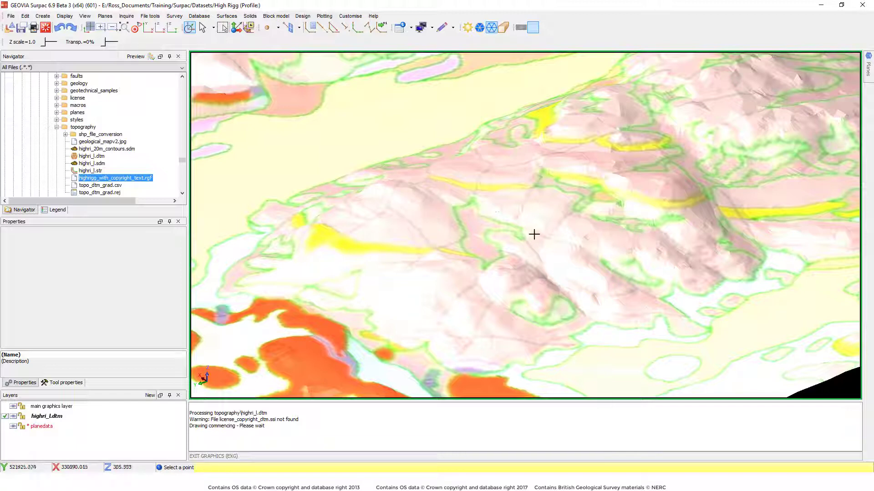
{"action": "mouse_move", "coordinate": [696, 322]}
{"action": "left_mouse_down"}
{"action": "mouse_move", "coordinate": [623, 286]}
{"action": "mouse_move", "coordinate": [575, 245]}
{"action": "mouse_move", "coordinate": [516, 232]}
{"action": "mouse_move", "coordinate": [402, 171]}
{"action": "mouse_move", "coordinate": [407, 164]}
{"action": "mouse_move", "coordinate": [450, 191]}
{"action": "left_mouse_up"}
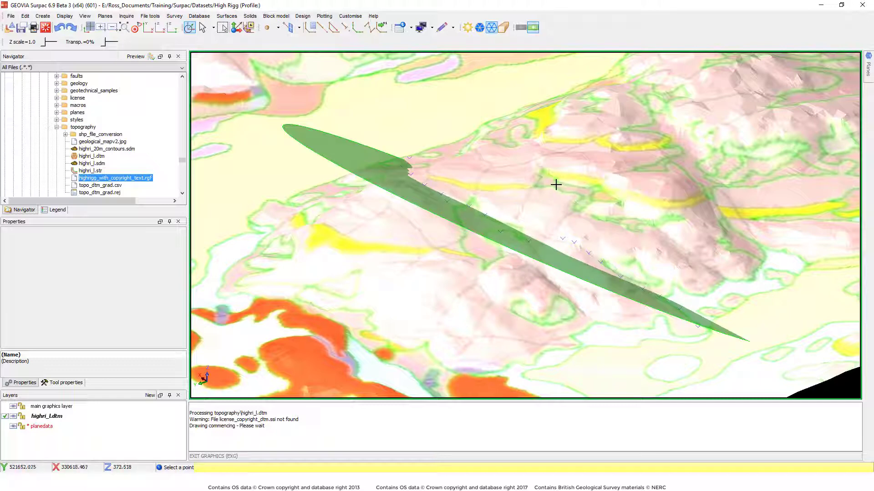
{"action": "key", "text": "Escape"}
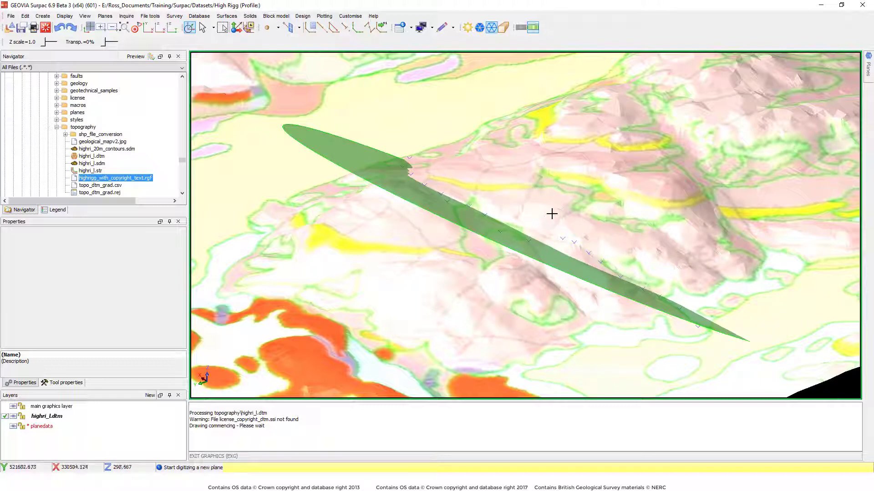
{"action": "key", "text": "Escape"}
Step: Fit a second plane to points digitized on the hillside behind the first plane, then end the command
{"action": "left_click_drag", "start_coordinate": [548, 211], "coordinate": [601, 192]}
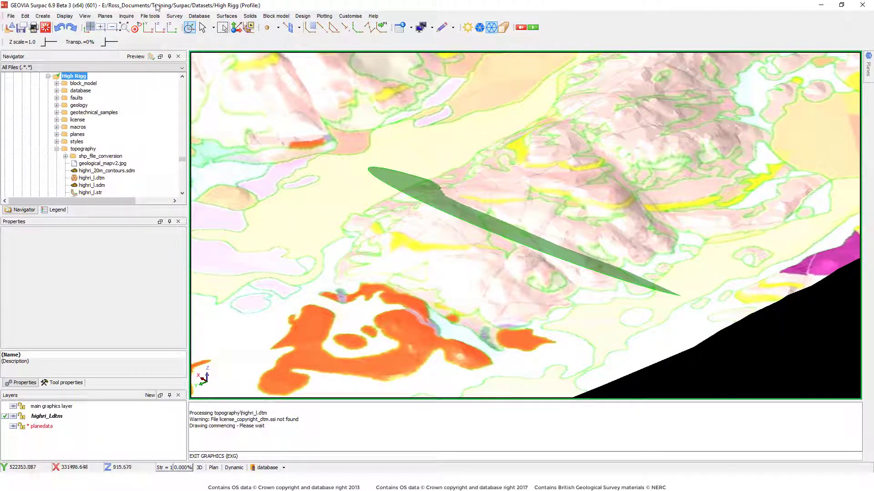
{"action": "left_click", "coordinate": [199, 16]}
{"action": "mouse_move", "coordinate": [217, 102]}
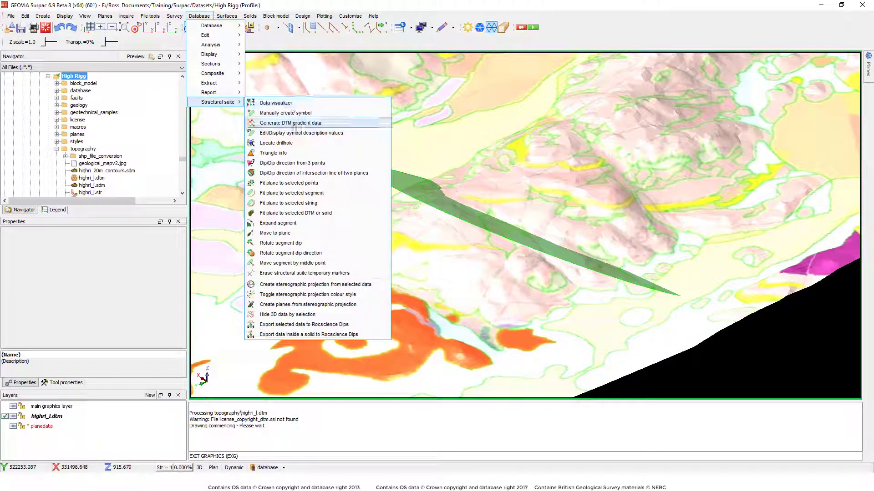
{"action": "left_click", "coordinate": [289, 184]}
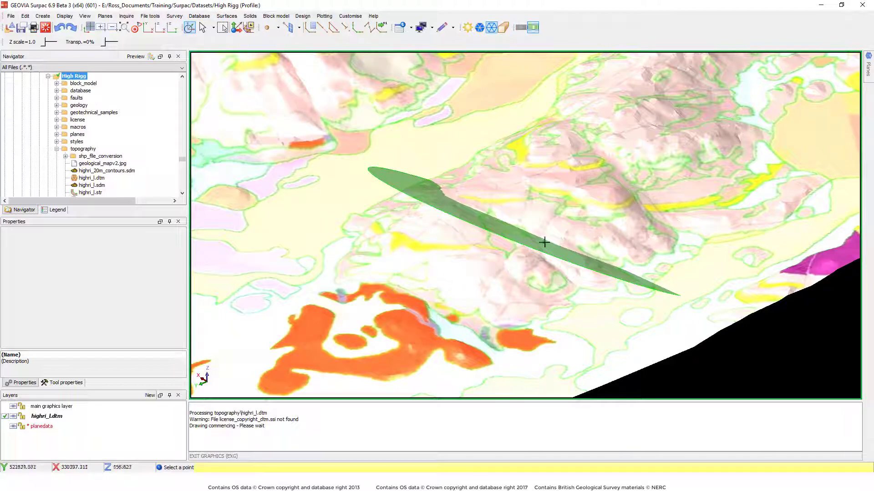
{"action": "scroll", "coordinate": [535, 244], "scroll_direction": "up", "scroll_amount": 2}
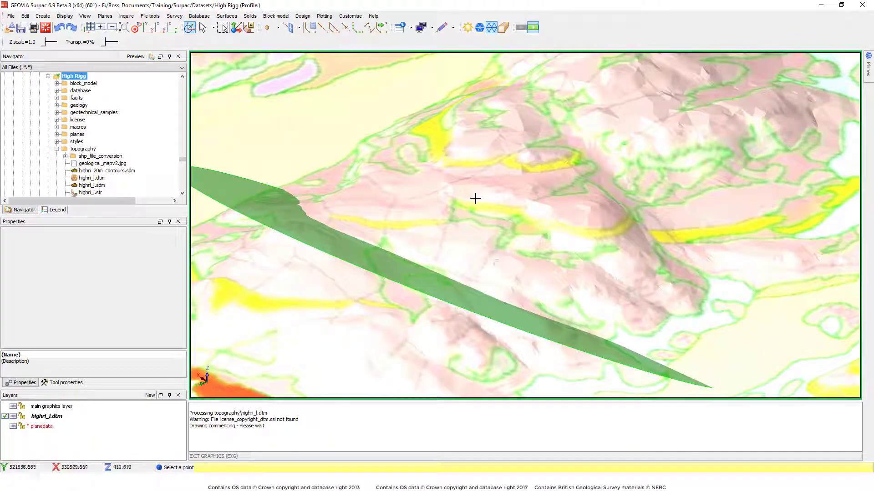
{"action": "scroll", "coordinate": [453, 191], "scroll_direction": "down", "scroll_amount": 2}
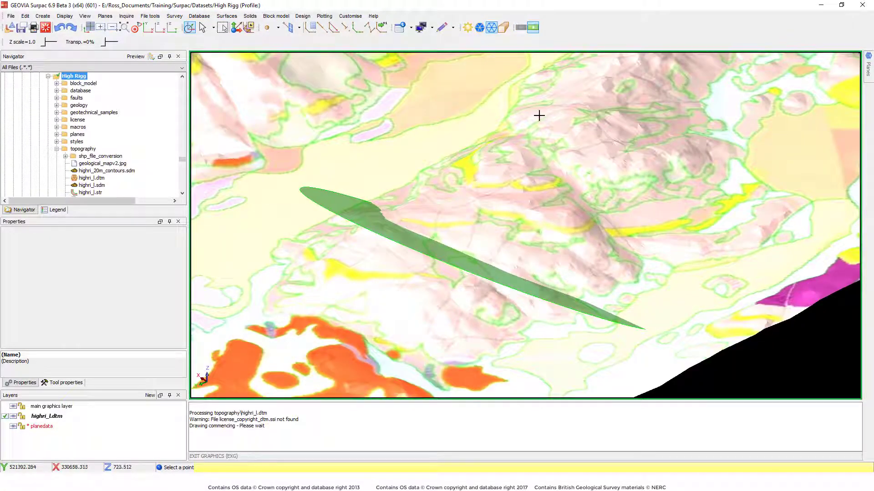
{"action": "scroll", "coordinate": [539, 115], "scroll_direction": "up", "scroll_amount": 2}
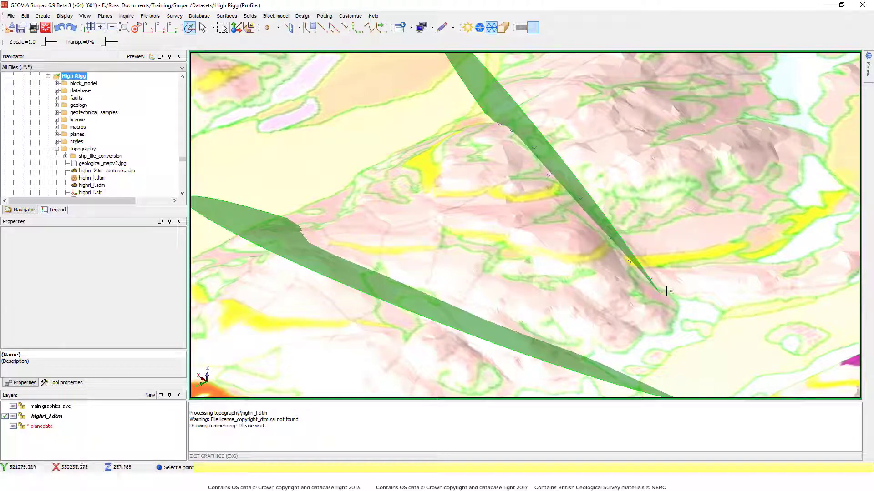
{"action": "left_click", "coordinate": [695, 319]}
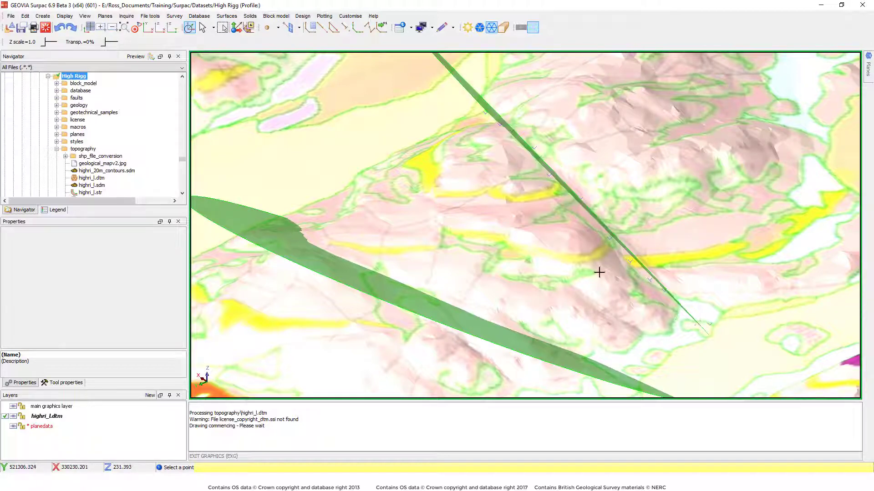
{"action": "scroll", "coordinate": [519, 205], "scroll_direction": "down", "scroll_amount": 3}
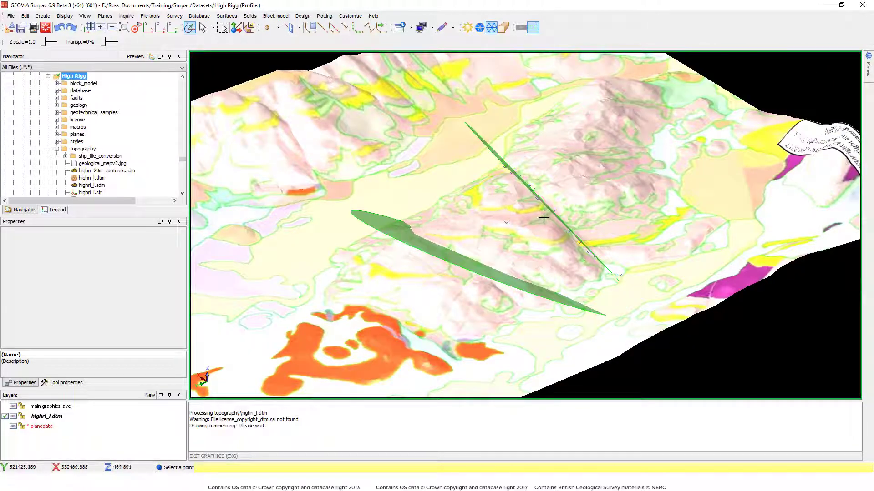
{"action": "key", "text": "Escape"}
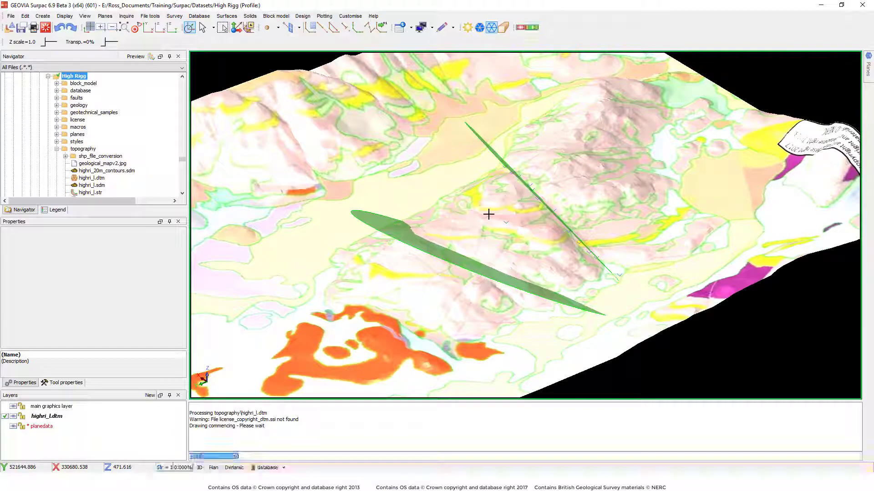
Step: View the two fitted planes against the terrain from low oblique angles, then clear the graphics
{"action": "left_click_drag", "start_coordinate": [473, 208], "coordinate": [332, 241]}
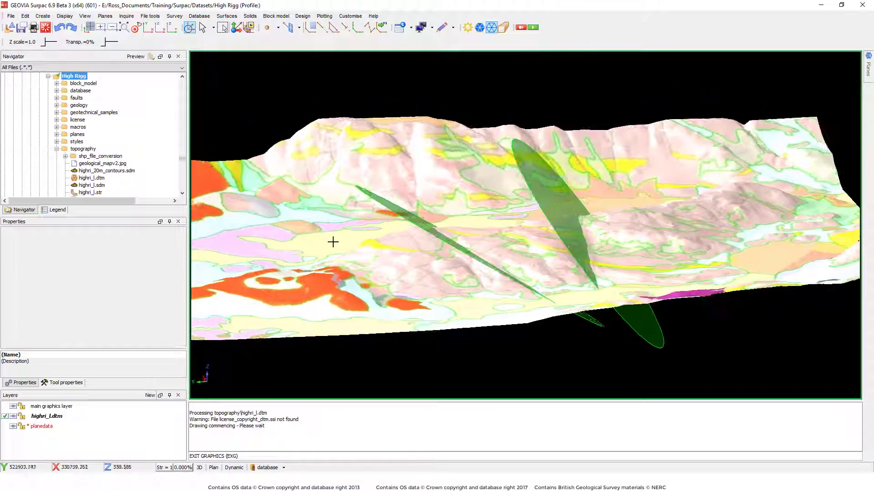
{"action": "left_click_drag", "start_coordinate": [429, 251], "coordinate": [446, 254]}
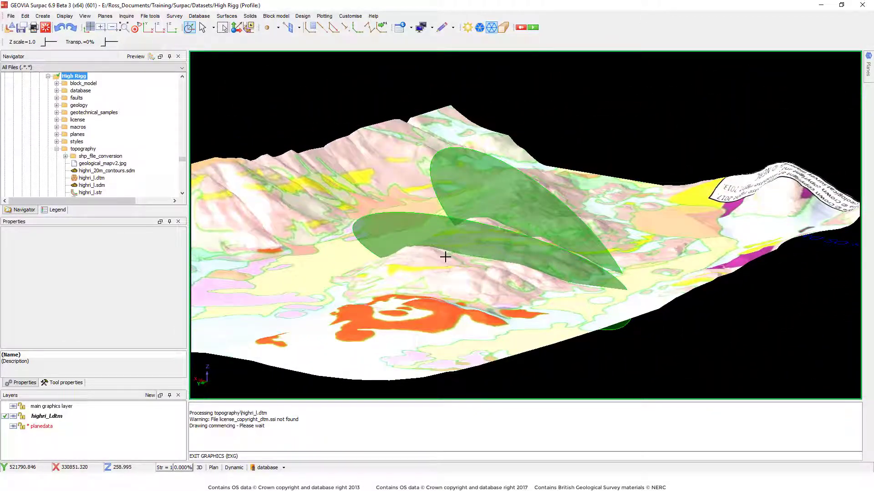
{"action": "left_click", "coordinate": [45, 27]}
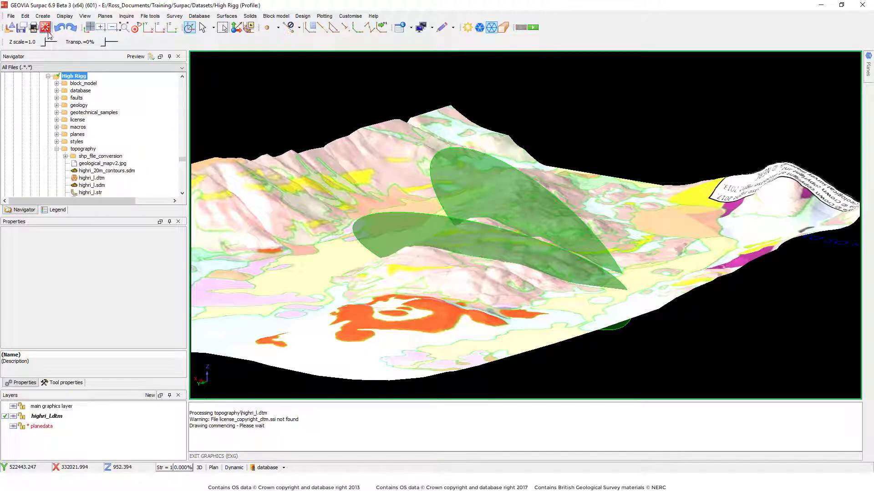
{"action": "left_click", "coordinate": [349, 213]}
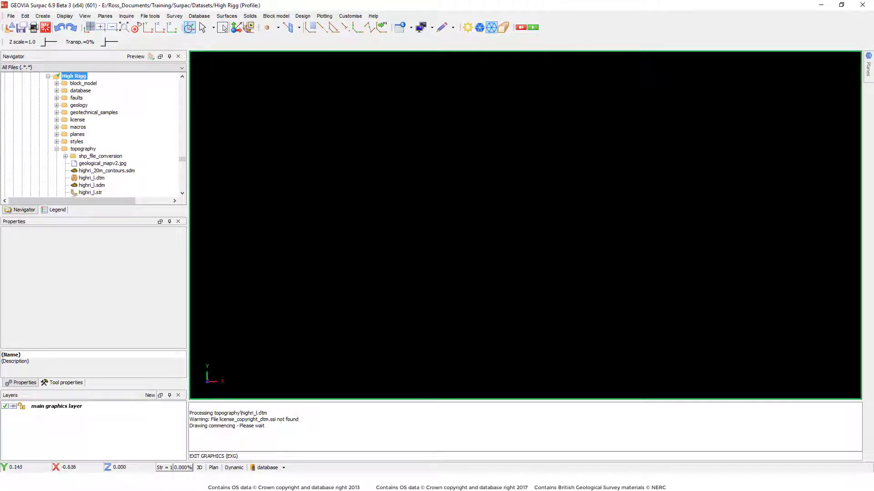
Step: Display the ore1.dtm solid from the Solids folder of the Surpac_Demo dataset
{"action": "left_click", "coordinate": [199, 16]}
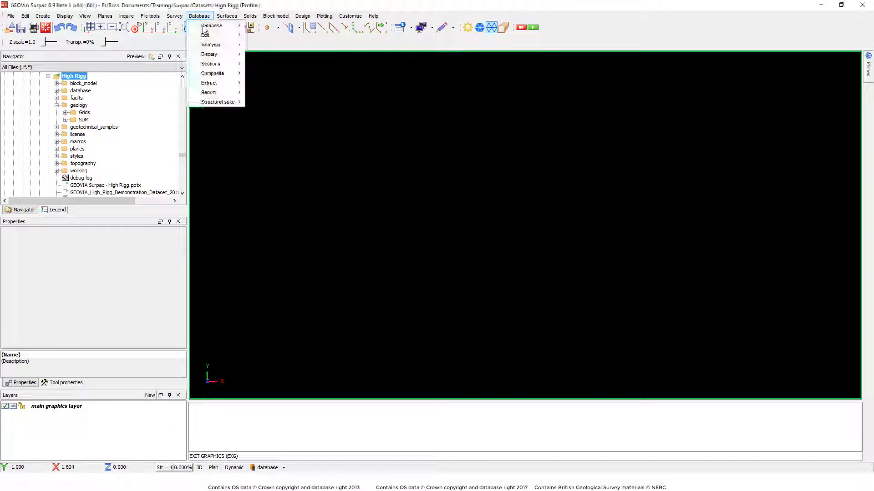
{"action": "mouse_move", "coordinate": [219, 103]}
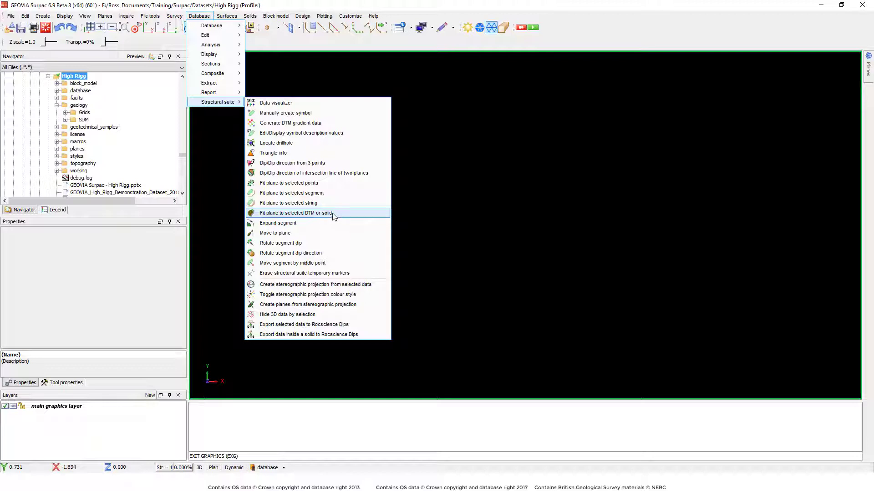
{"action": "left_click", "coordinate": [75, 91]}
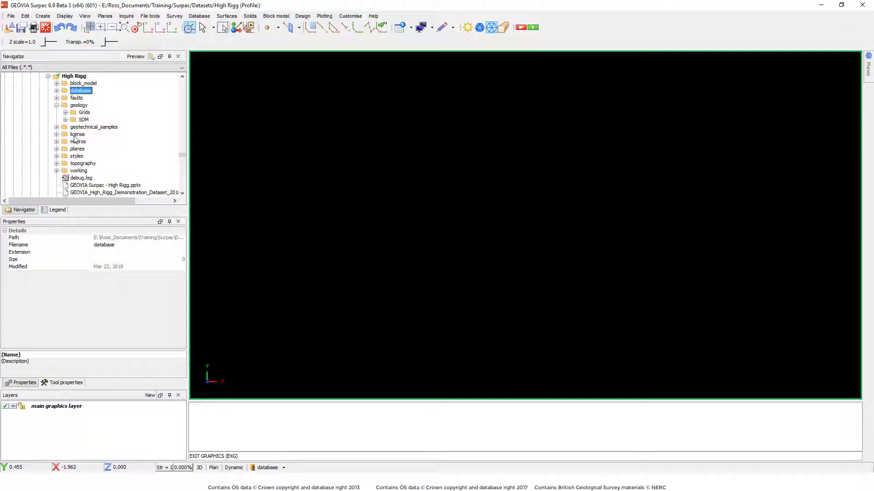
{"action": "scroll", "coordinate": [76, 139], "scroll_direction": "down", "scroll_amount": 10}
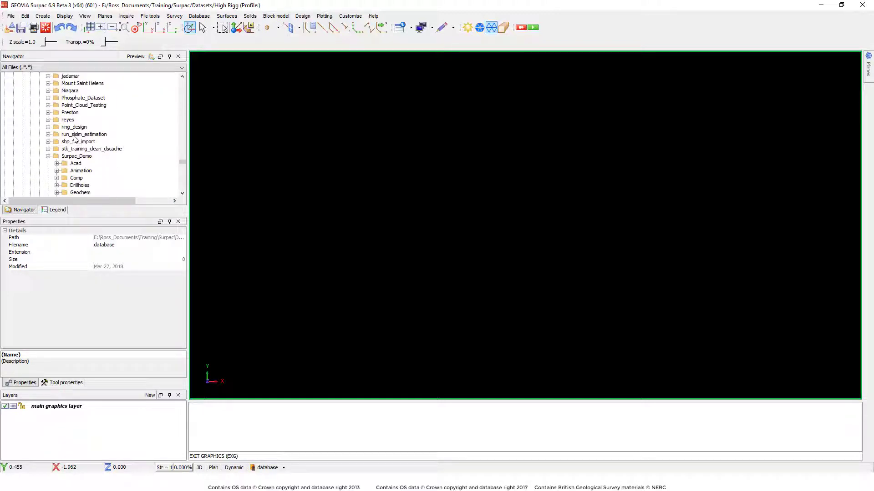
{"action": "scroll", "coordinate": [76, 142], "scroll_direction": "down", "scroll_amount": 3}
{"action": "scroll", "coordinate": [76, 142], "scroll_direction": "down", "scroll_amount": 2}
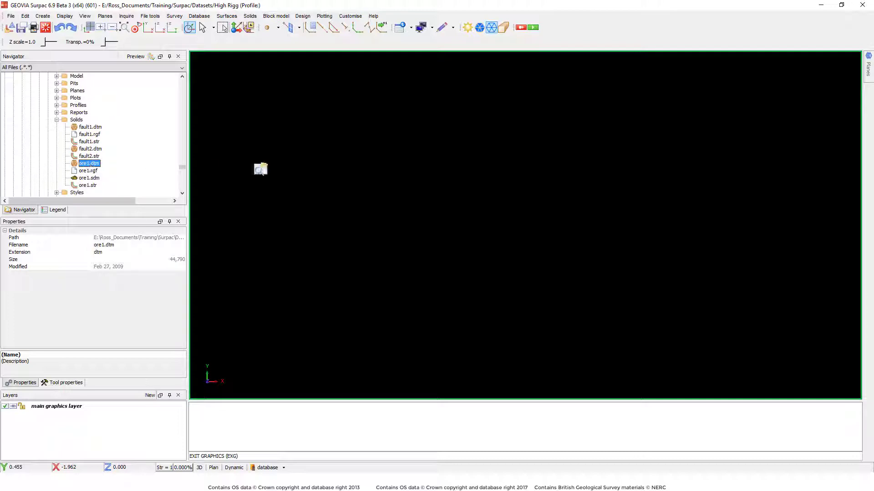
{"action": "left_click_drag", "start_coordinate": [260, 170], "coordinate": [332, 168]}
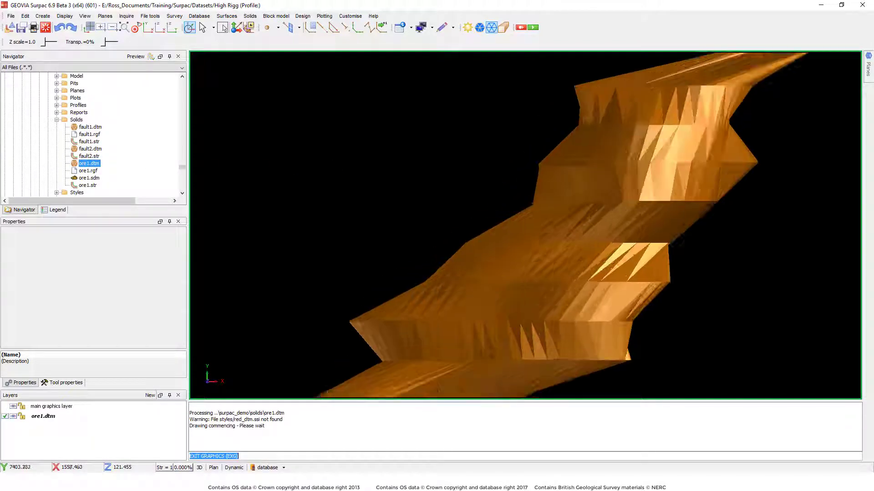
Step: Fit a plane to the displayed ore1.dtm solid, then reset the graphics without saving the changes
{"action": "left_click_drag", "start_coordinate": [401, 245], "coordinate": [584, 189]}
{"action": "scroll", "coordinate": [587, 187], "scroll_direction": "down", "scroll_amount": 3}
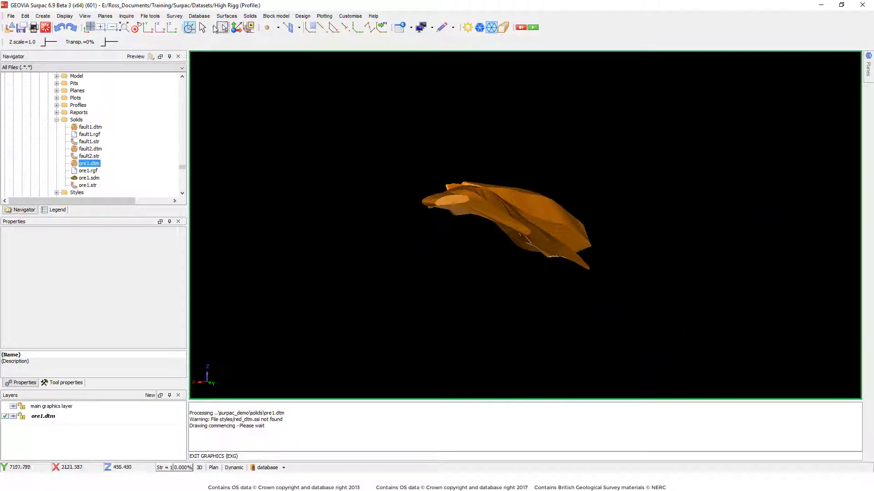
{"action": "left_click", "coordinate": [199, 16]}
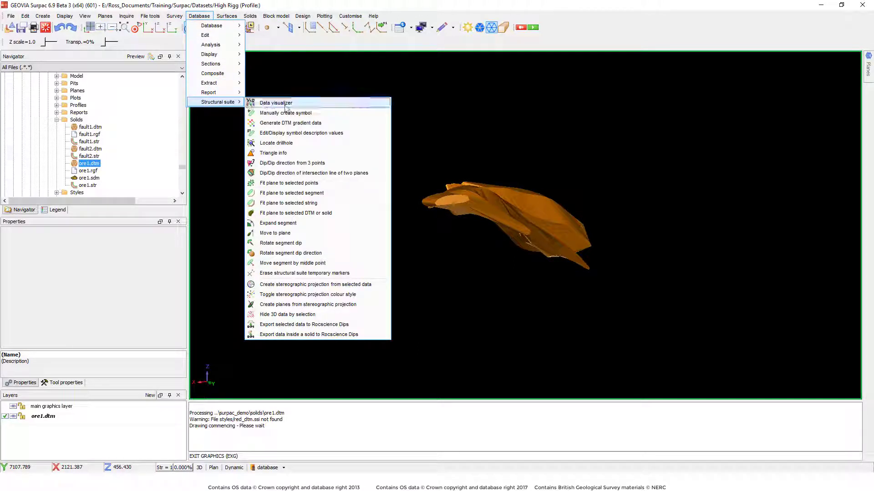
{"action": "left_click", "coordinate": [325, 214]}
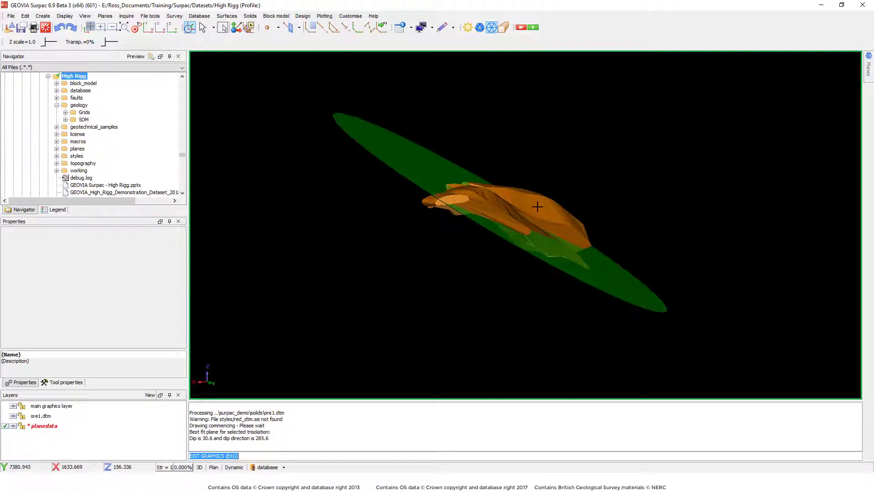
{"action": "left_click_drag", "start_coordinate": [522, 202], "coordinate": [446, 249]}
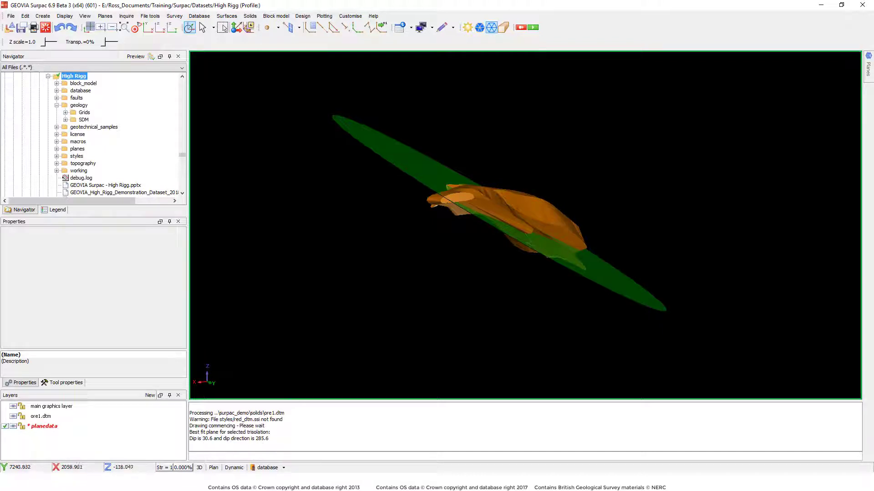
{"action": "left_click", "coordinate": [45, 27]}
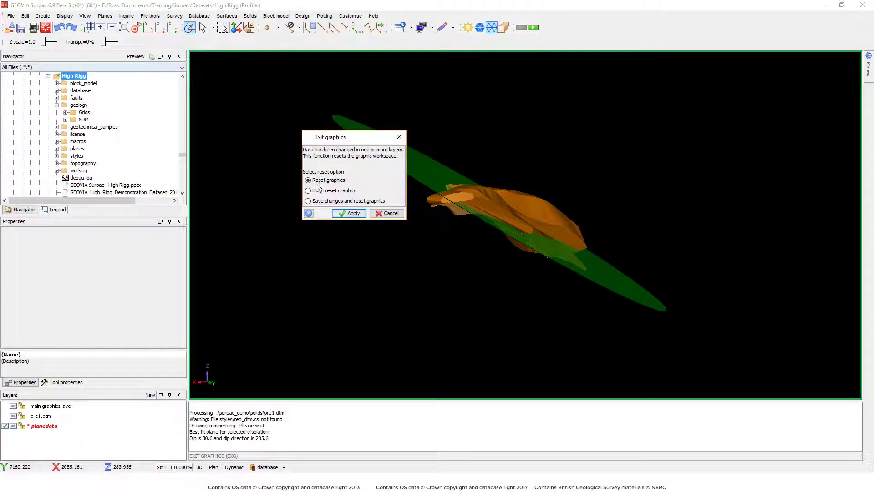
{"action": "left_click", "coordinate": [349, 213]}
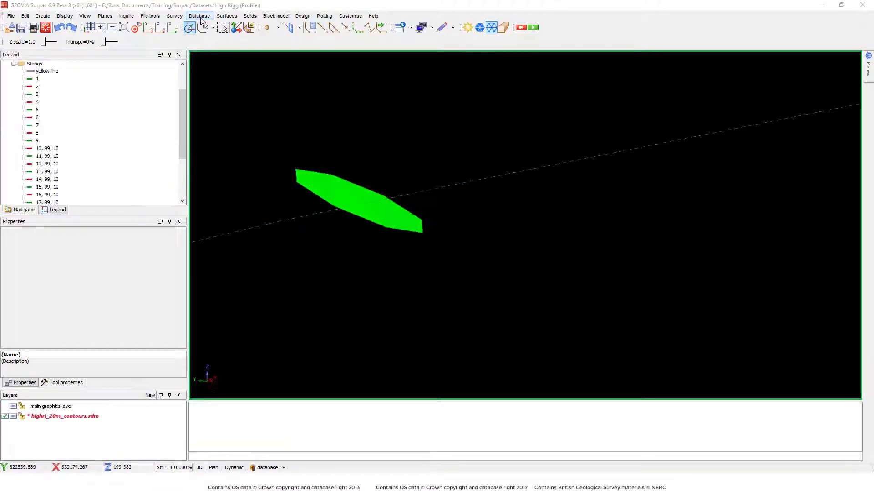
Step: Rotate the dip of the green plane segment on the contour line to a slightly shallower angle
{"action": "left_click", "coordinate": [200, 16]}
{"action": "mouse_move", "coordinate": [218, 101]}
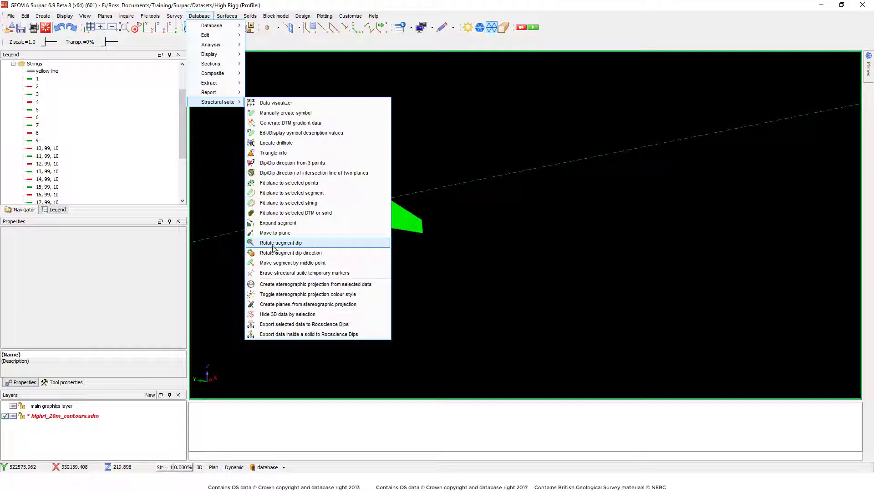
{"action": "left_click", "coordinate": [308, 244]}
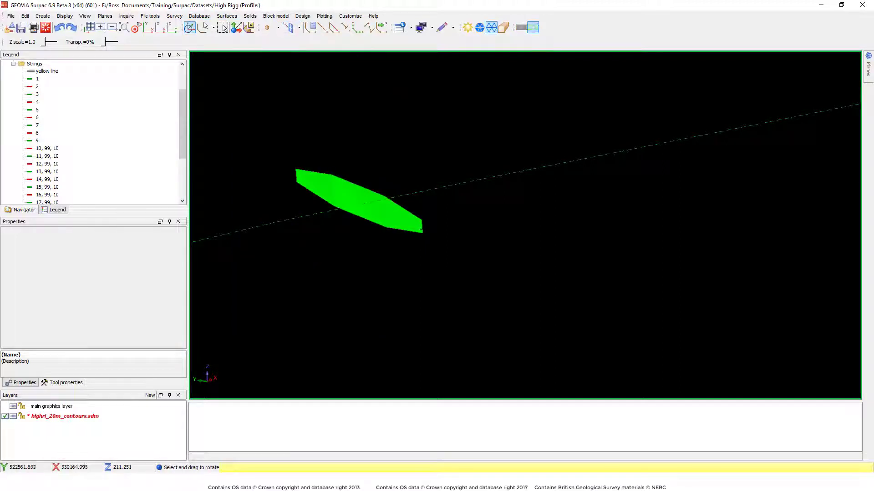
{"action": "mouse_move", "coordinate": [421, 226]}
{"action": "left_mouse_down"}
{"action": "mouse_move", "coordinate": [419, 169]}
{"action": "mouse_move", "coordinate": [428, 205]}
{"action": "mouse_move", "coordinate": [415, 245]}
{"action": "mouse_move", "coordinate": [411, 239]}
{"action": "mouse_move", "coordinate": [384, 269]}
{"action": "mouse_move", "coordinate": [404, 251]}
{"action": "mouse_move", "coordinate": [397, 236]}
{"action": "mouse_move", "coordinate": [416, 240]}
{"action": "mouse_move", "coordinate": [421, 226]}
{"action": "left_mouse_up"}
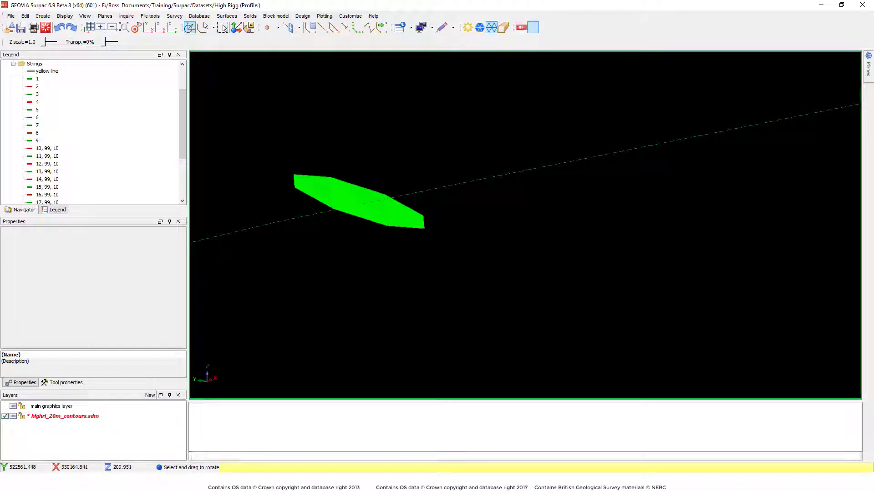
{"action": "left_click", "coordinate": [199, 15]}
{"action": "mouse_move", "coordinate": [217, 102]}
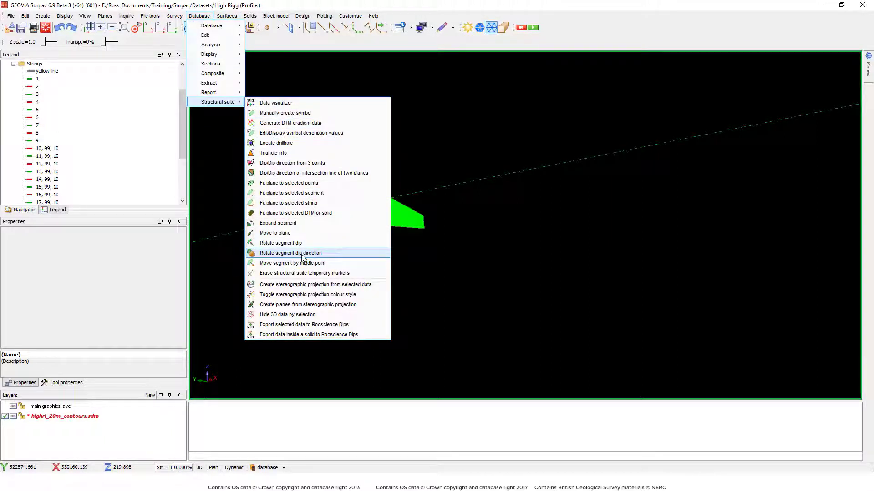
{"action": "left_click", "coordinate": [412, 268]}
{"action": "left_click", "coordinate": [227, 16]}
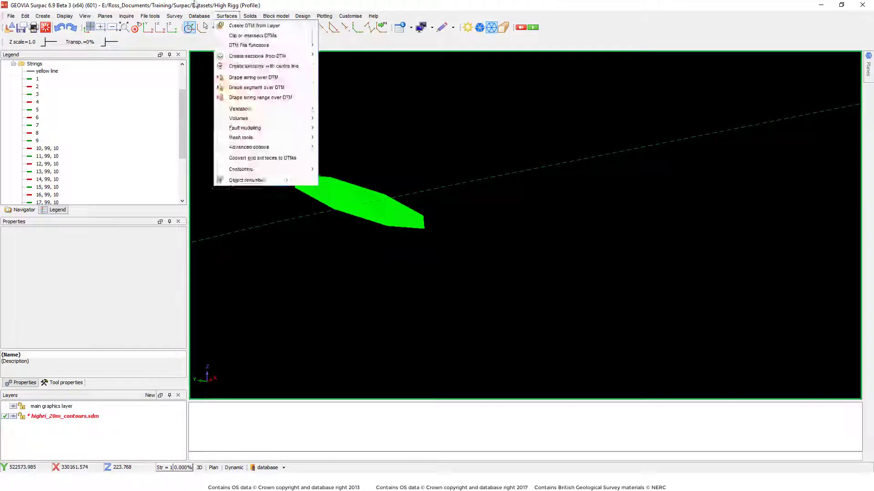
{"action": "mouse_move", "coordinate": [150, 18]}
{"action": "key", "text": "Escape"}
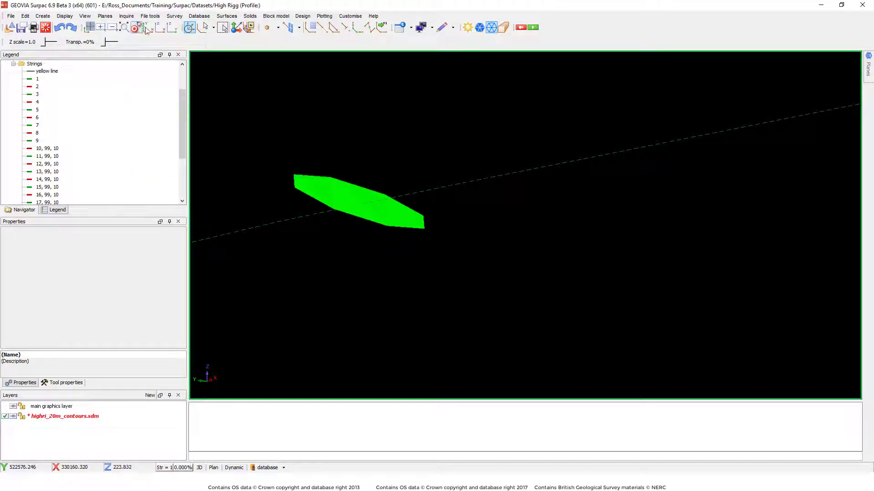
Step: In plan view, rotate the green segment's dip direction slightly clockwise, then end the command
{"action": "key", "text": "p"}
{"action": "scroll", "coordinate": [373, 237], "scroll_direction": "up", "scroll_amount": 4}
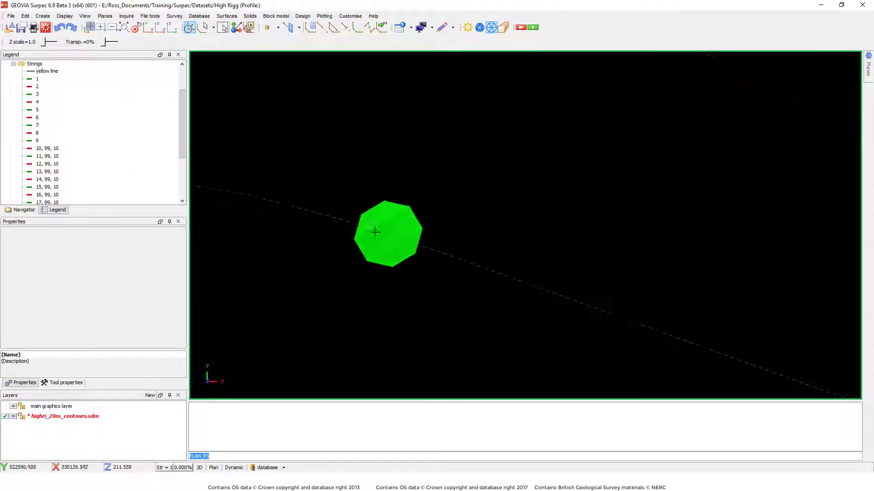
{"action": "left_click", "coordinate": [199, 16]}
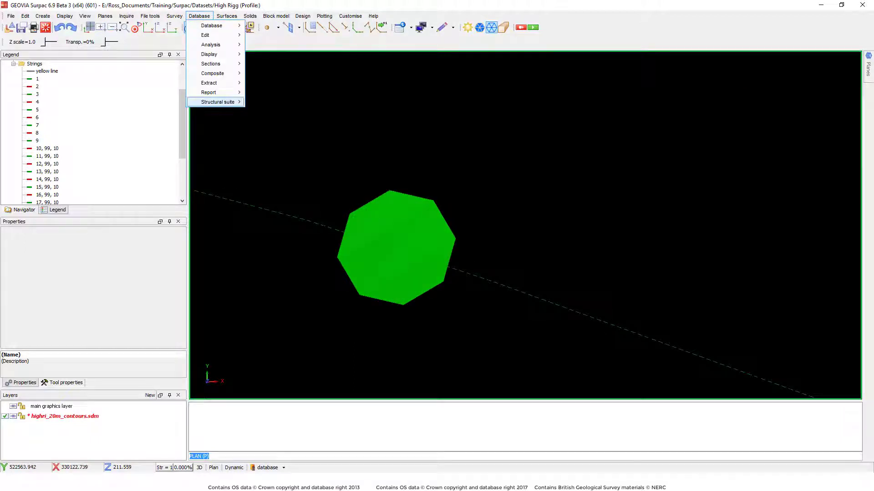
{"action": "mouse_move", "coordinate": [217, 102]}
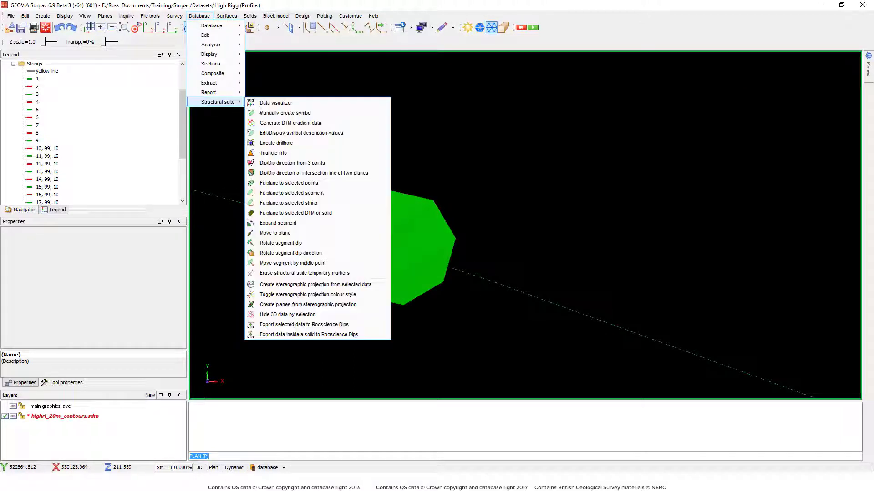
{"action": "left_click", "coordinate": [290, 253]}
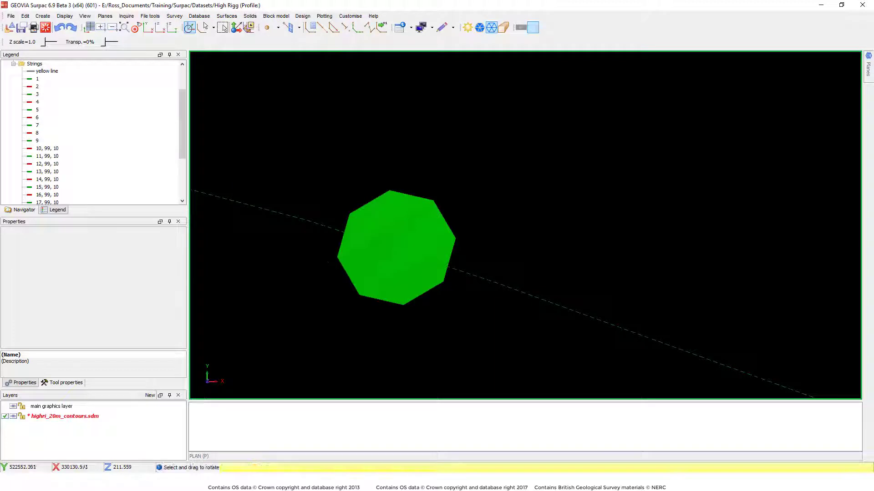
{"action": "left_click_drag", "start_coordinate": [351, 214], "coordinate": [452, 195]}
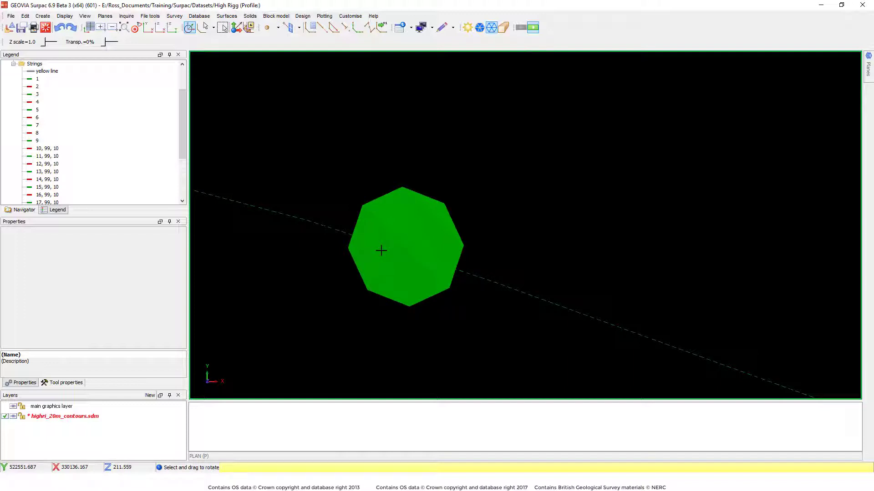
{"action": "key", "text": "Escape"}
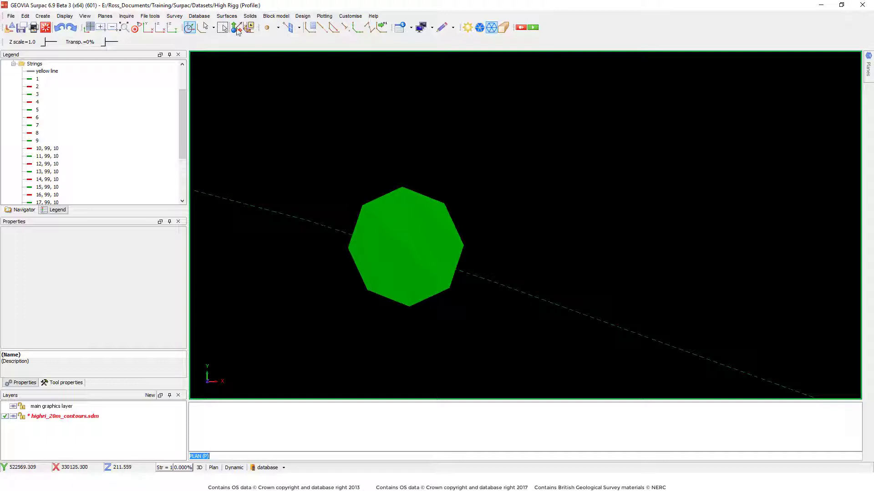
Step: Move the green segment by its middle point along the dashed contour line, picking two points on the line for its new location
{"action": "left_click", "coordinate": [199, 16]}
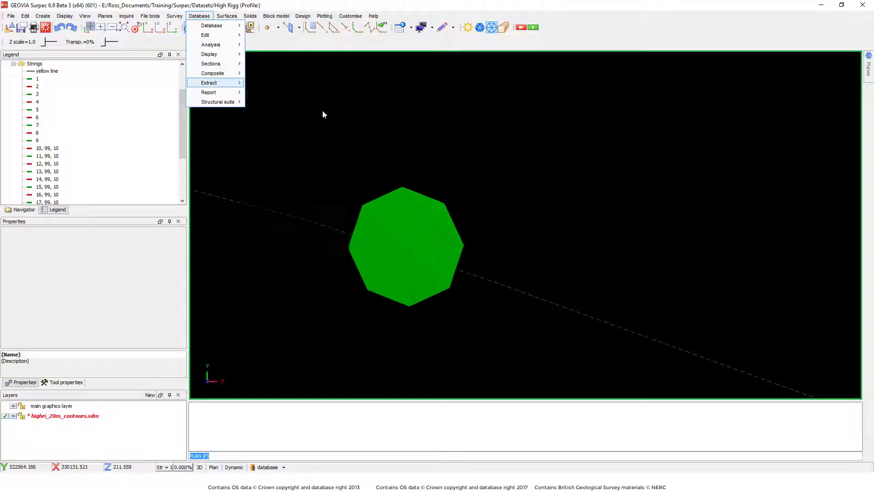
{"action": "left_click", "coordinate": [383, 150]}
{"action": "scroll", "coordinate": [464, 228], "scroll_direction": "down", "scroll_amount": 3}
{"action": "left_click_drag", "start_coordinate": [464, 246], "coordinate": [491, 152]}
{"action": "scroll", "coordinate": [491, 150], "scroll_direction": "up", "scroll_amount": 3}
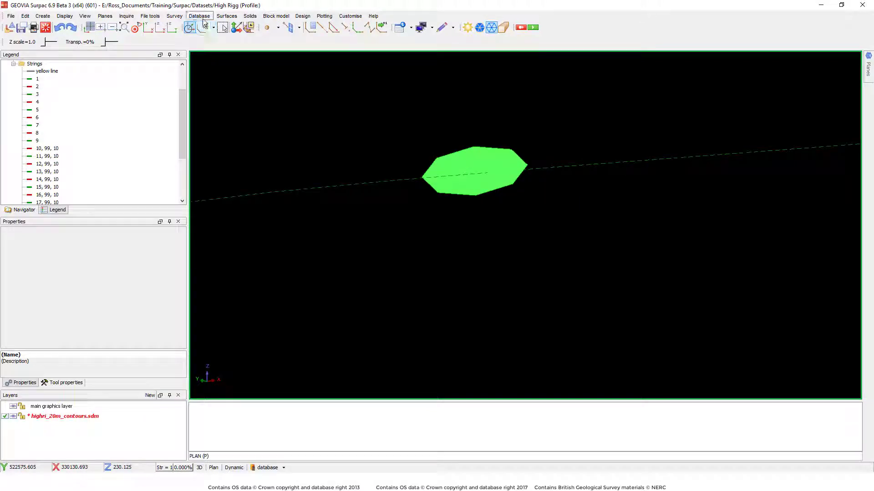
{"action": "left_click", "coordinate": [199, 16]}
{"action": "mouse_move", "coordinate": [217, 102]}
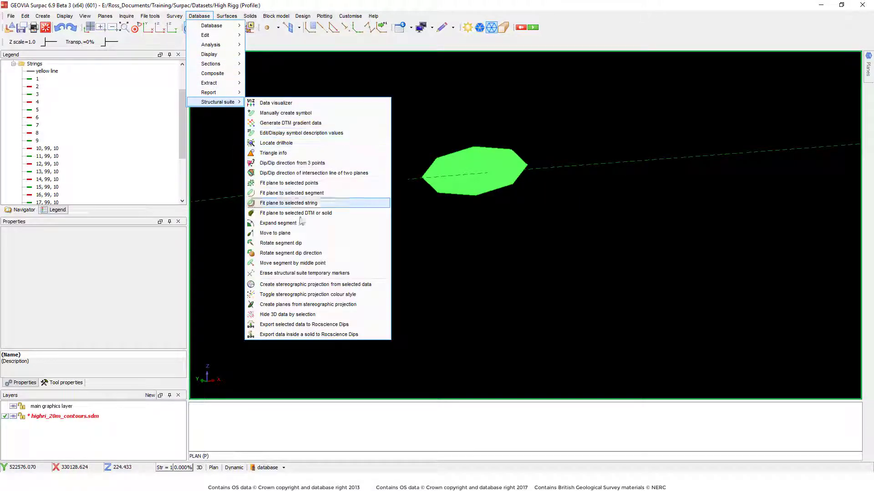
{"action": "left_click", "coordinate": [317, 263]}
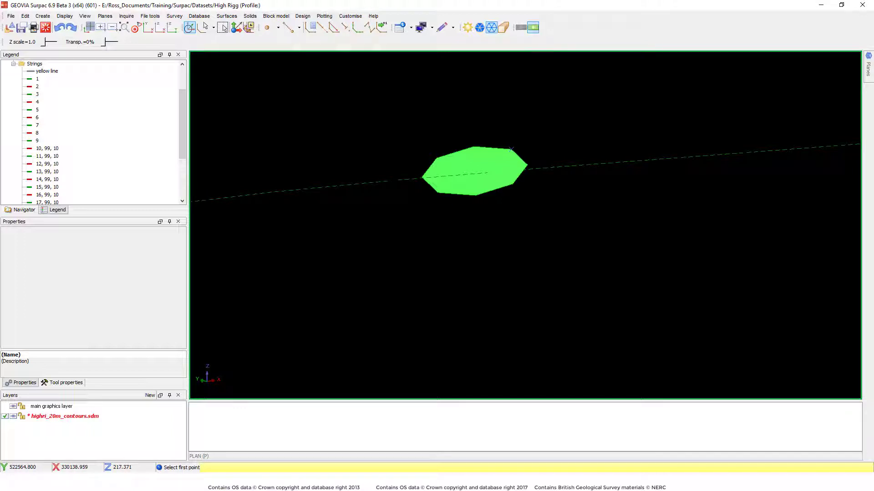
{"action": "left_click", "coordinate": [511, 149]}
{"action": "left_click", "coordinate": [396, 180]}
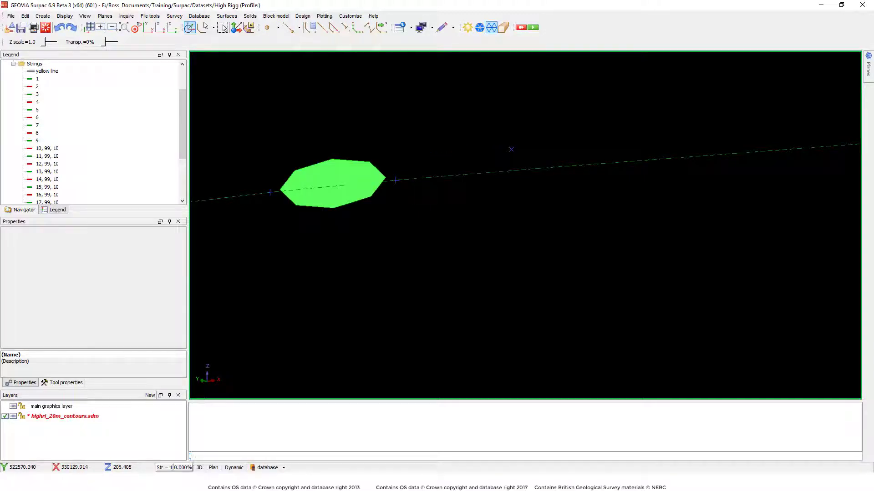
Step: Erase the structural suite temporary markers with ERTM, then reset the graphics without saving
{"action": "type", "text": "ERTM"}
{"action": "key", "text": "Return"}
{"action": "left_click", "coordinate": [49, 30]}
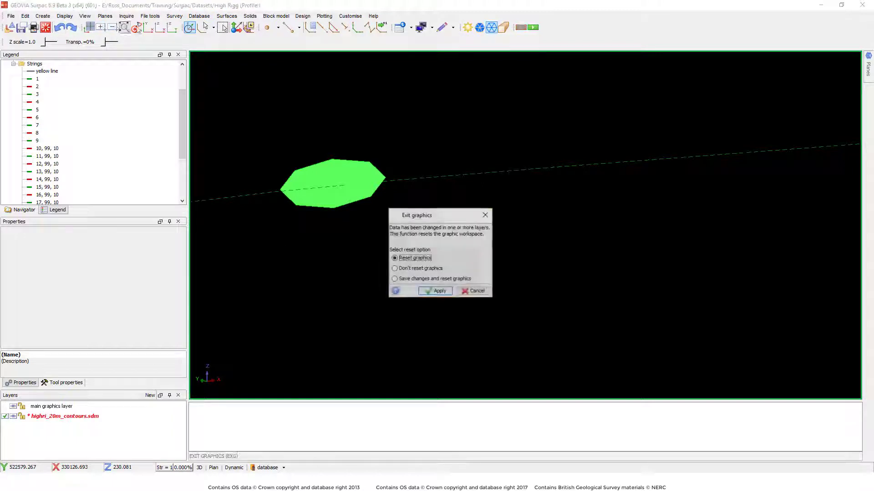
{"action": "left_click", "coordinate": [439, 292]}
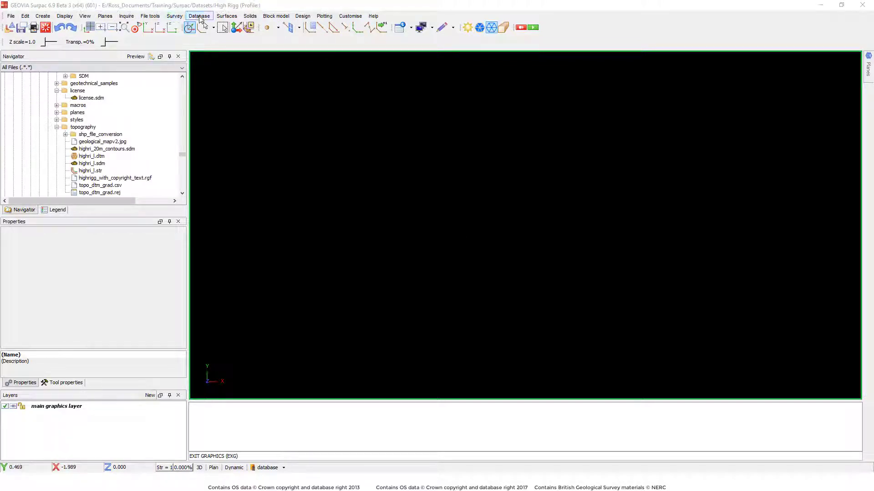
Step: Display highrigg_with_copyright_text.rgf from the topography folder and create a new layer named plane1
{"action": "left_click", "coordinate": [199, 16]}
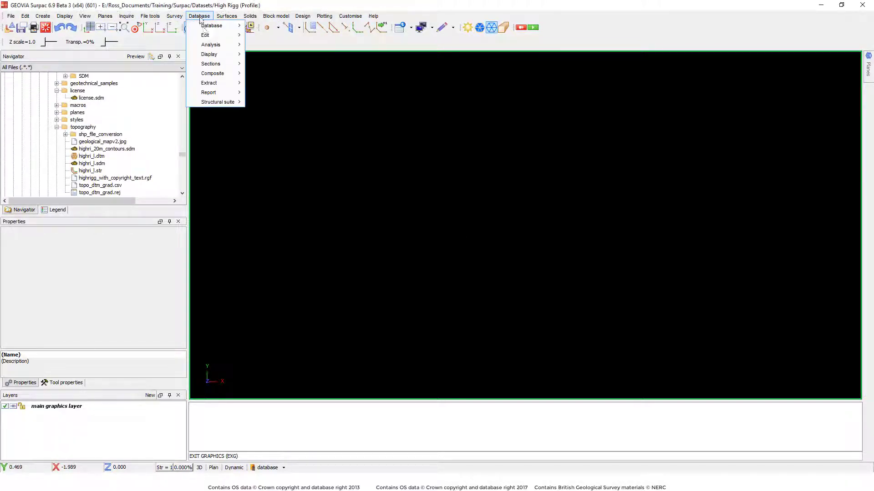
{"action": "mouse_move", "coordinate": [217, 102]}
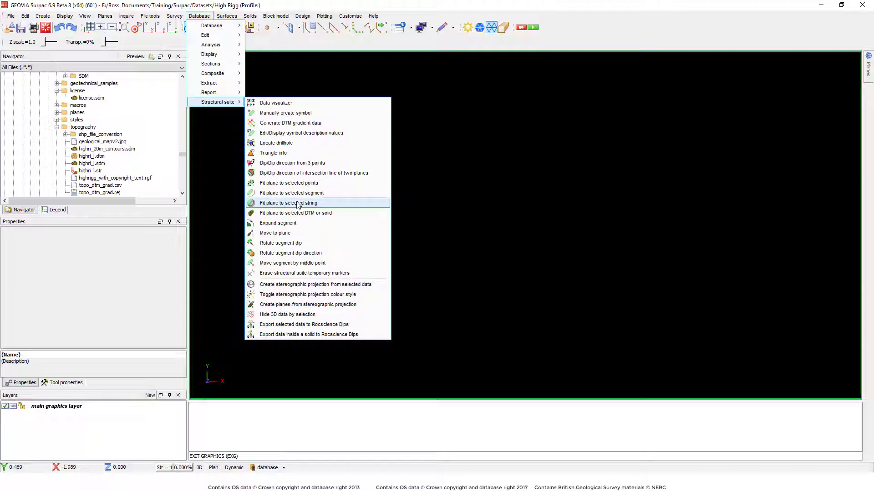
{"action": "left_click", "coordinate": [105, 164]}
{"action": "left_click", "coordinate": [117, 179]}
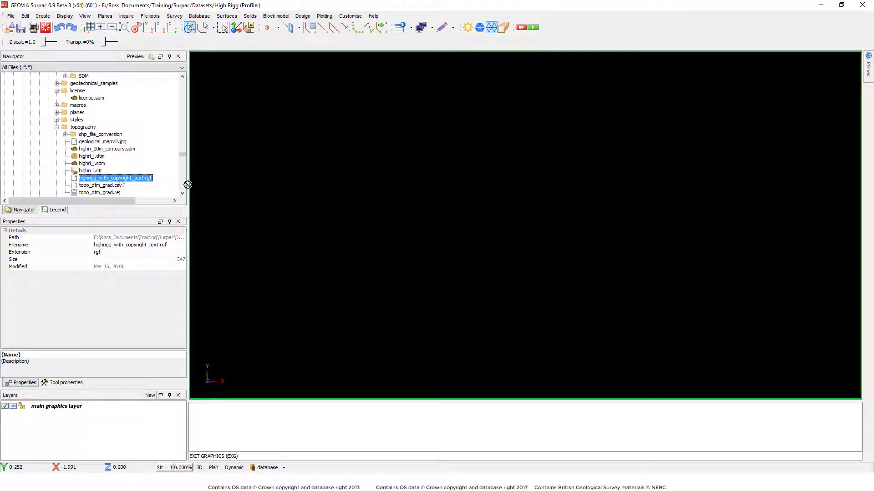
{"action": "mouse_move", "coordinate": [187, 184]}
{"action": "left_mouse_down"}
{"action": "mouse_move", "coordinate": [506, 189]}
{"action": "mouse_move", "coordinate": [501, 214]}
{"action": "mouse_move", "coordinate": [627, 192]}
{"action": "mouse_move", "coordinate": [528, 250]}
{"action": "left_mouse_up"}
{"action": "scroll", "coordinate": [498, 204], "scroll_direction": "up", "scroll_amount": 8}
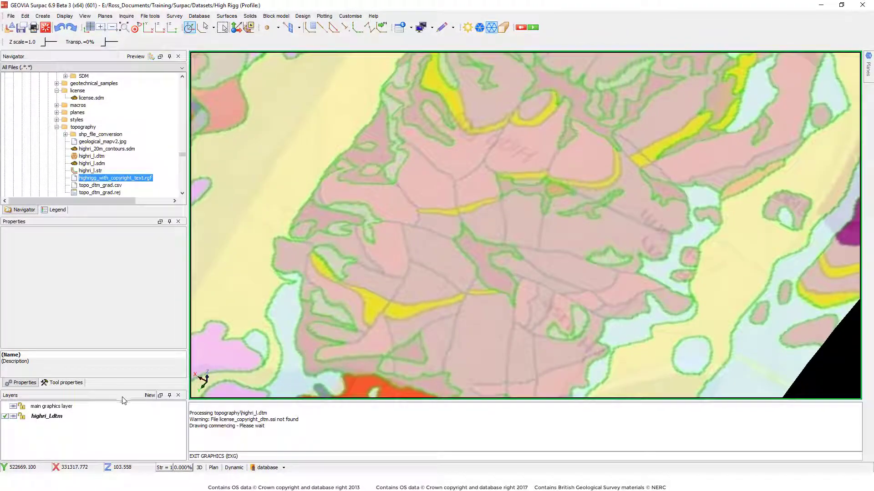
{"action": "left_click", "coordinate": [150, 395]}
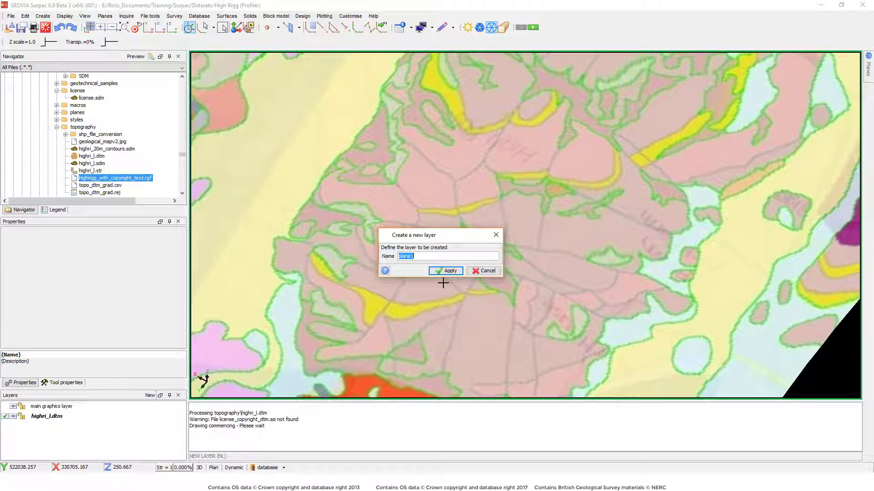
{"action": "key", "text": "Return"}
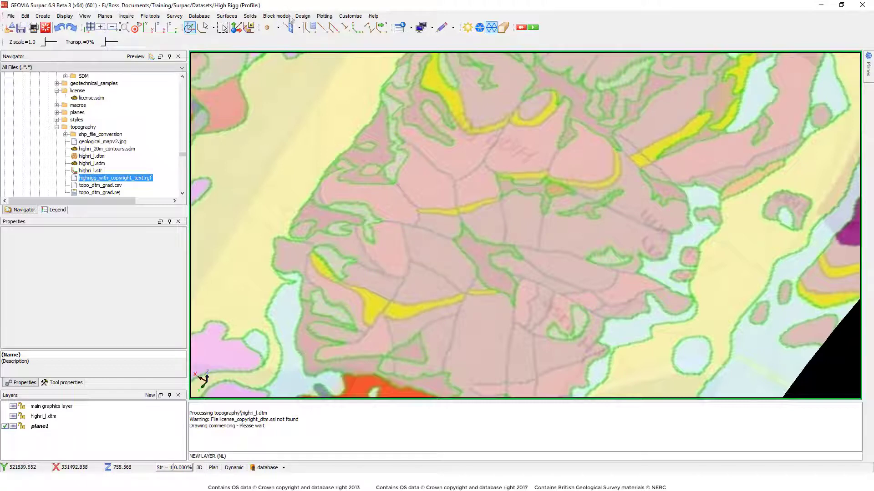
Step: Digitise a string on the plane1 layer, snapping to the topography surface, along the long dark line that crosses the geological map
{"action": "left_click", "coordinate": [322, 28]}
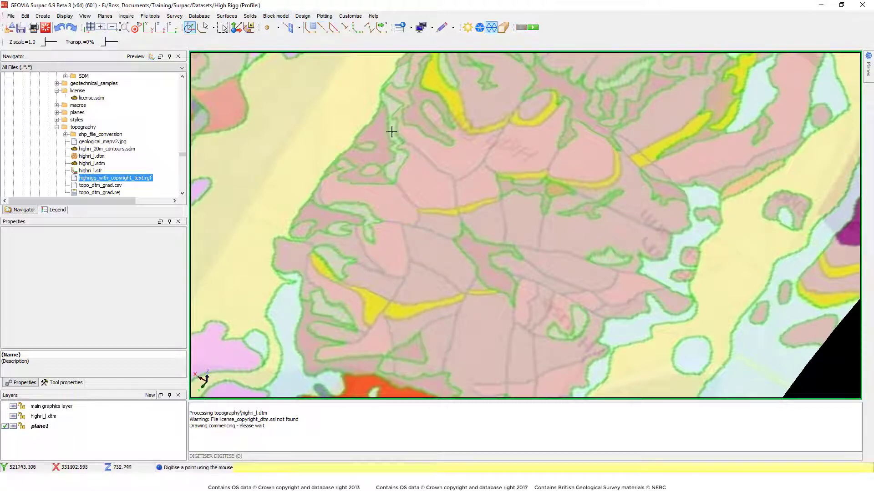
{"action": "right_click", "coordinate": [315, 190]}
{"action": "left_click", "coordinate": [330, 223]}
{"action": "left_click", "coordinate": [308, 199]}
{"action": "left_click", "coordinate": [319, 204]}
{"action": "left_click", "coordinate": [329, 207]}
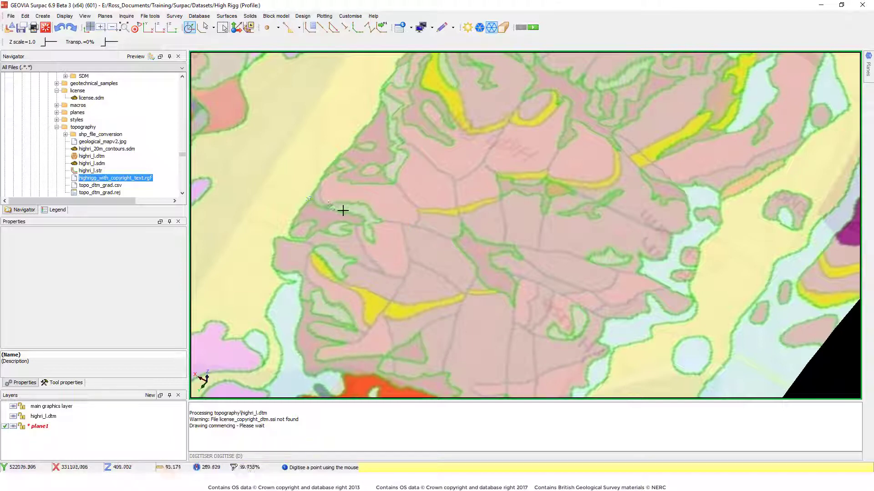
{"action": "left_click", "coordinate": [344, 210]}
{"action": "left_click", "coordinate": [366, 217]}
{"action": "left_click", "coordinate": [386, 221]}
{"action": "left_click", "coordinate": [395, 222]}
{"action": "left_click", "coordinate": [402, 223]}
{"action": "left_click", "coordinate": [413, 224]}
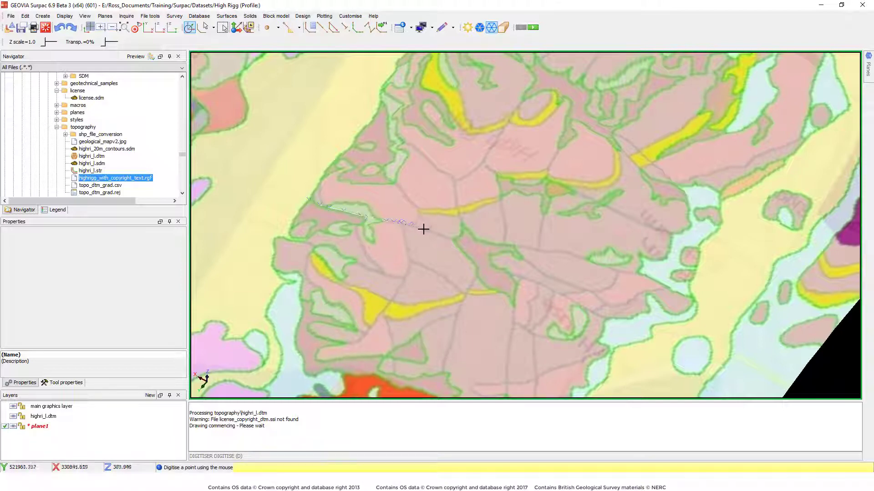
{"action": "left_click", "coordinate": [428, 229]}
{"action": "left_click", "coordinate": [436, 231]}
{"action": "left_click", "coordinate": [448, 236]}
{"action": "left_click", "coordinate": [468, 240]}
{"action": "left_click", "coordinate": [491, 242]}
{"action": "left_click", "coordinate": [507, 245]}
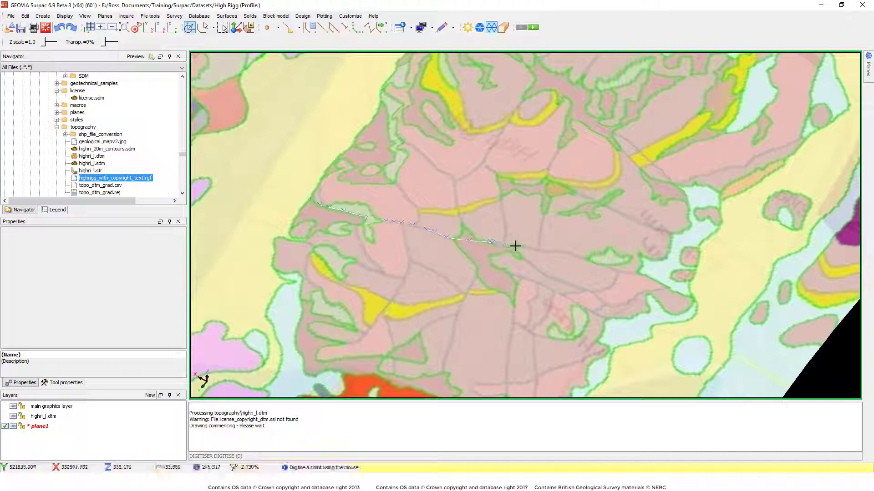
{"action": "left_click", "coordinate": [519, 246]}
{"action": "left_click", "coordinate": [528, 247]}
{"action": "left_click", "coordinate": [542, 249]}
{"action": "left_click", "coordinate": [552, 251]}
{"action": "left_click", "coordinate": [565, 253]}
{"action": "left_click", "coordinate": [576, 255]}
{"action": "left_click", "coordinate": [587, 259]}
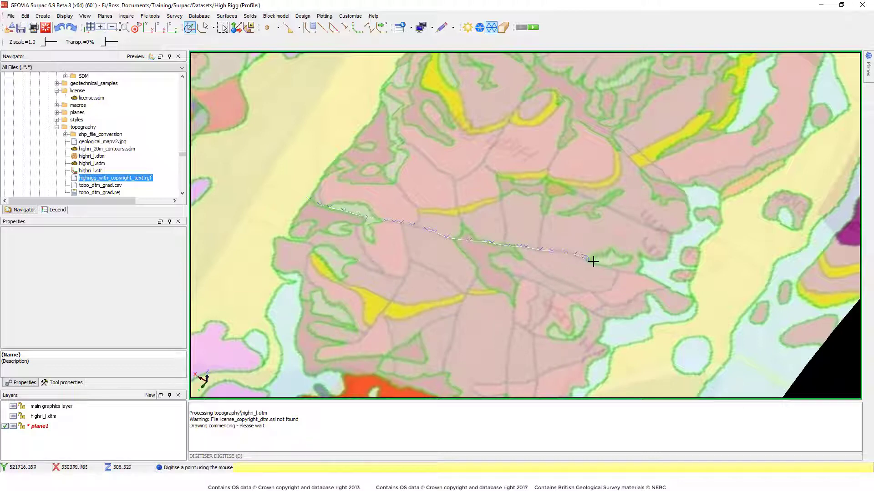
{"action": "left_click", "coordinate": [606, 266]}
{"action": "left_click", "coordinate": [621, 271]}
{"action": "left_click", "coordinate": [627, 272]}
{"action": "left_click", "coordinate": [635, 272]}
{"action": "left_click", "coordinate": [642, 272]}
{"action": "left_click", "coordinate": [652, 276]}
{"action": "left_click", "coordinate": [661, 281]}
{"action": "left_click", "coordinate": [672, 285]}
{"action": "left_click", "coordinate": [690, 292]}
{"action": "left_click", "coordinate": [697, 295]}
{"action": "left_click", "coordinate": [704, 297]}
{"action": "left_click", "coordinate": [710, 298]}
{"action": "key", "text": "Escape"}
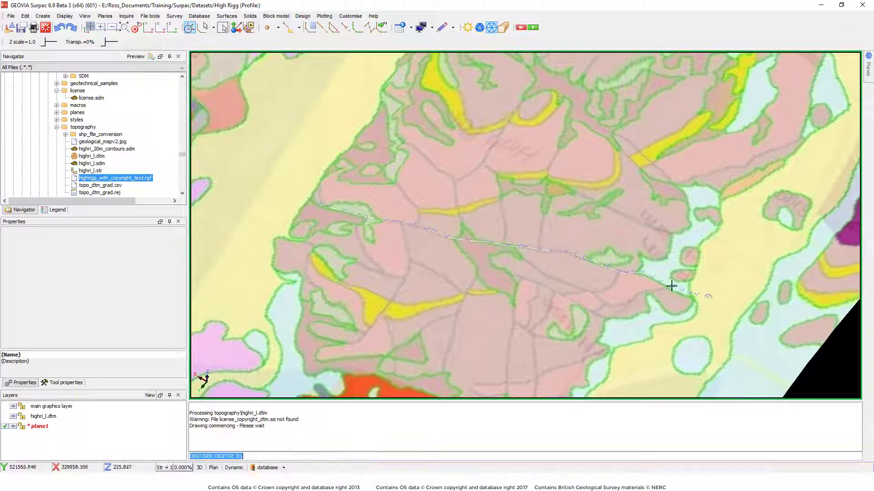
Step: Hide the highri_l.dtm layer and fit a plane to the digitised string
{"action": "left_click", "coordinate": [13, 416]}
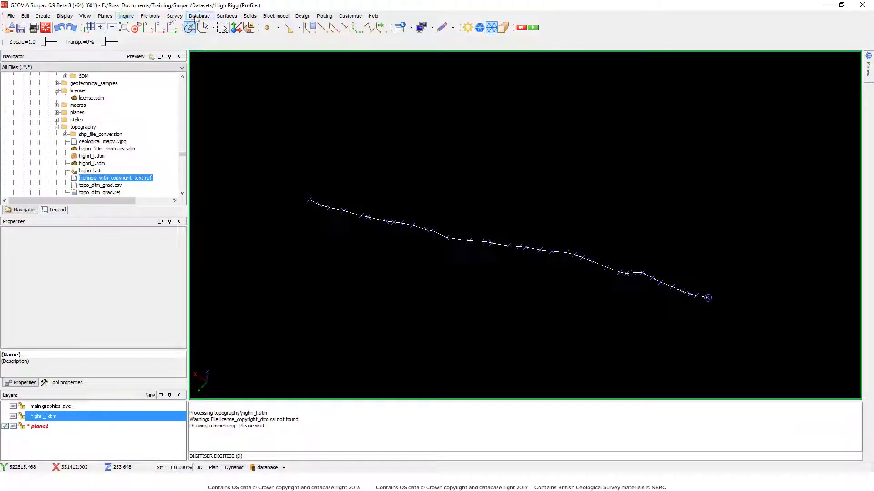
{"action": "left_click", "coordinate": [199, 16]}
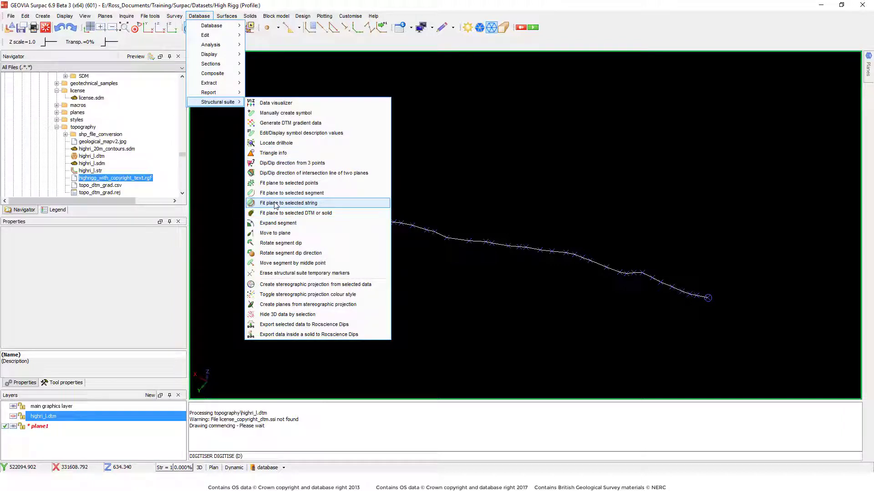
{"action": "left_click", "coordinate": [303, 204]}
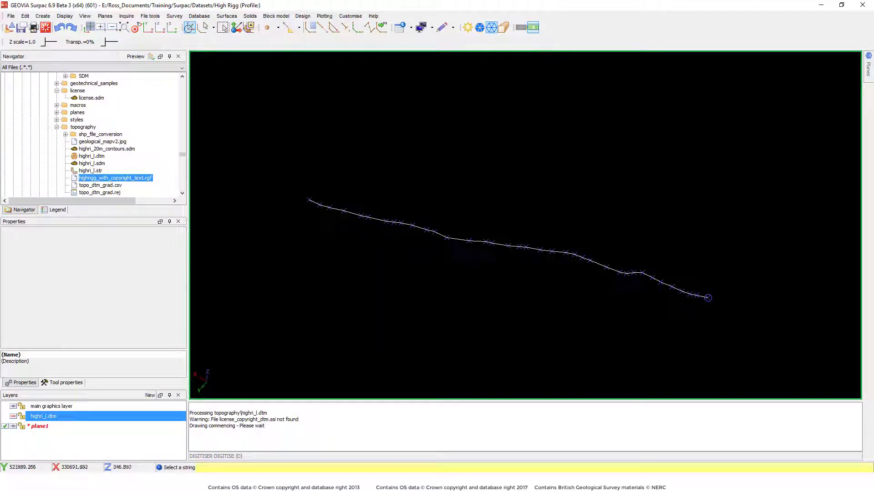
{"action": "left_click", "coordinate": [707, 298]}
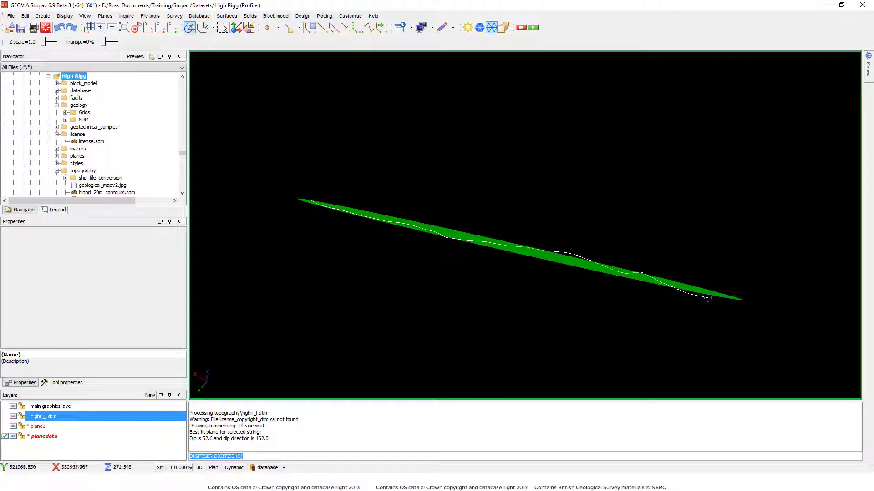
{"action": "left_click_drag", "start_coordinate": [637, 304], "coordinate": [523, 287]}
{"action": "scroll", "coordinate": [522, 288], "scroll_direction": "down", "scroll_amount": 3}
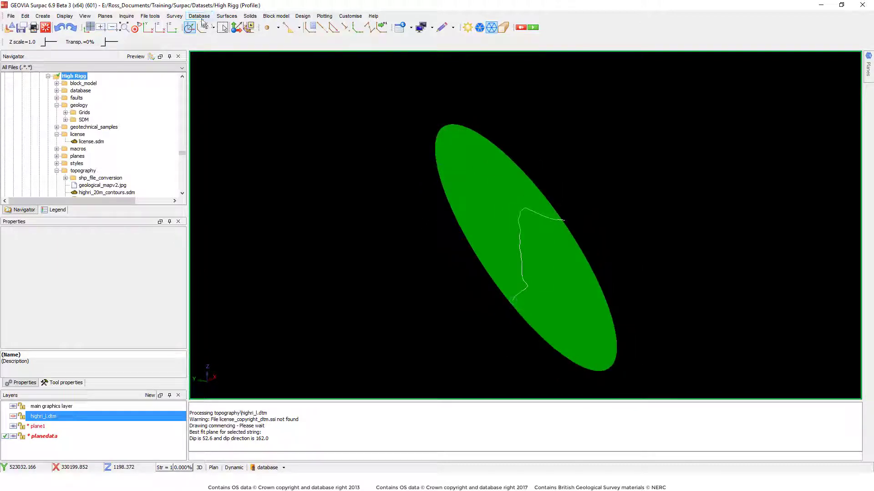
{"action": "left_click", "coordinate": [200, 16]}
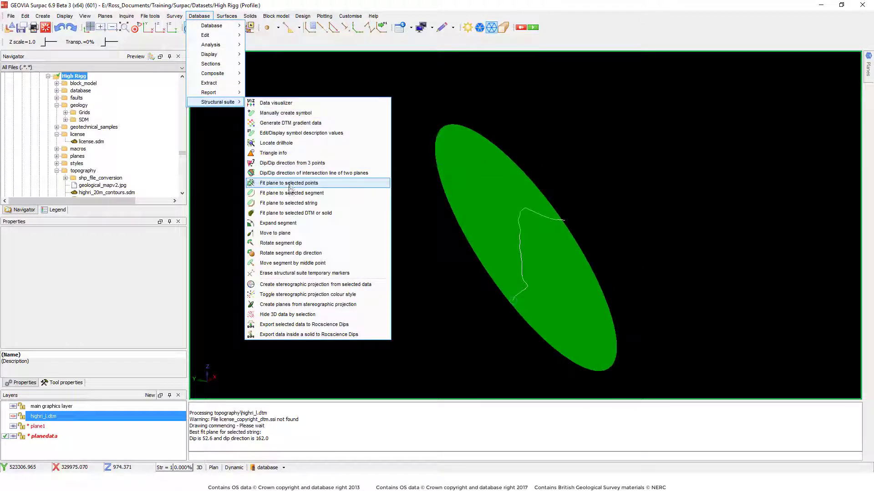
{"action": "left_click", "coordinate": [278, 223]}
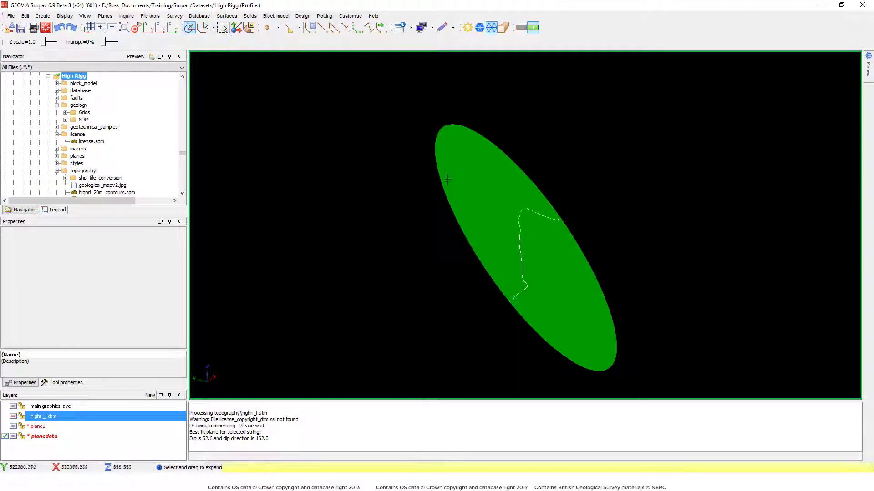
{"action": "right_click", "coordinate": [442, 129]}
{"action": "key", "text": "Escape"}
Step: Set the snap mode to Plane and use Expand segment to shrink the green fitted plane to less than half its size
{"action": "left_click", "coordinate": [299, 27]}
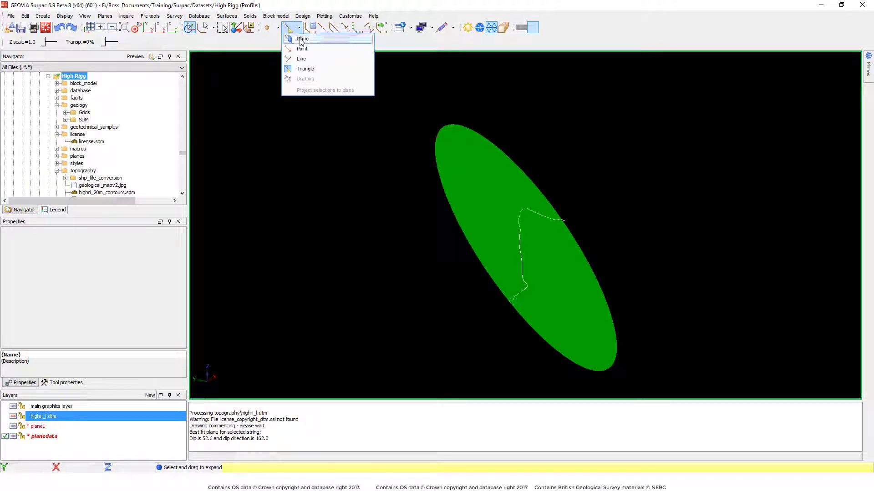
{"action": "left_click", "coordinate": [301, 39]}
{"action": "left_click", "coordinate": [199, 16]}
{"action": "mouse_move", "coordinate": [217, 102]}
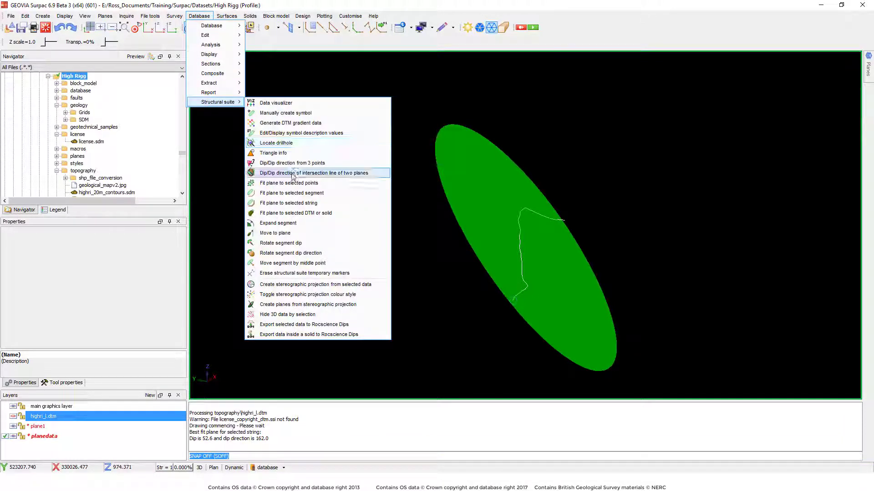
{"action": "left_click", "coordinate": [275, 223]}
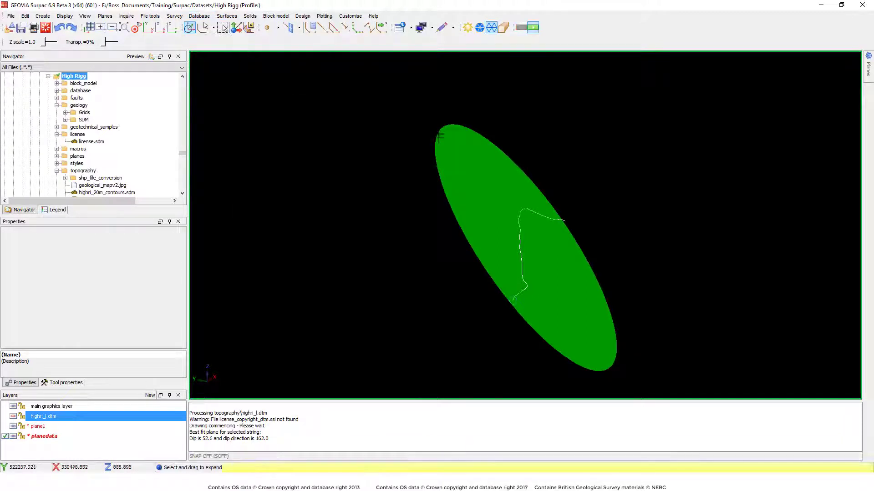
{"action": "left_click_drag", "start_coordinate": [464, 169], "coordinate": [492, 206]}
{"action": "key", "text": "Escape"}
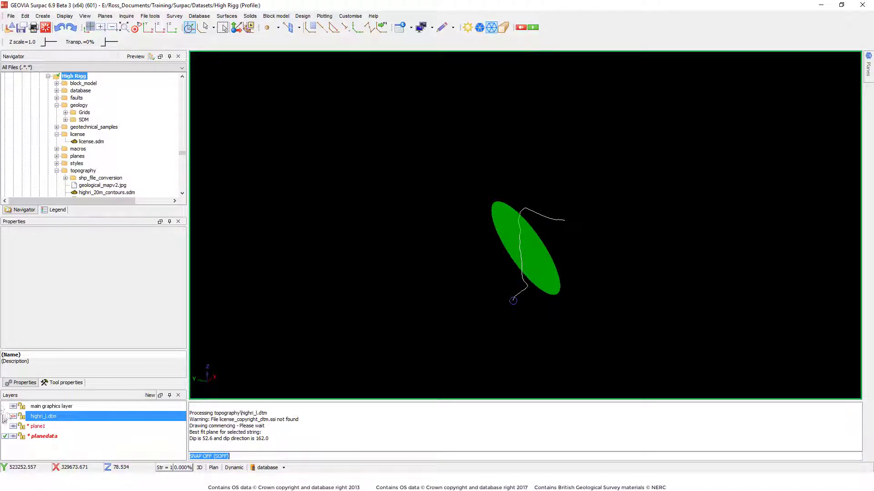
Step: Show the highri_l.dtm layer again and view the fitted plane against the draped topography from a low angle
{"action": "left_click", "coordinate": [14, 416]}
{"action": "left_click_drag", "start_coordinate": [464, 226], "coordinate": [518, 216]}
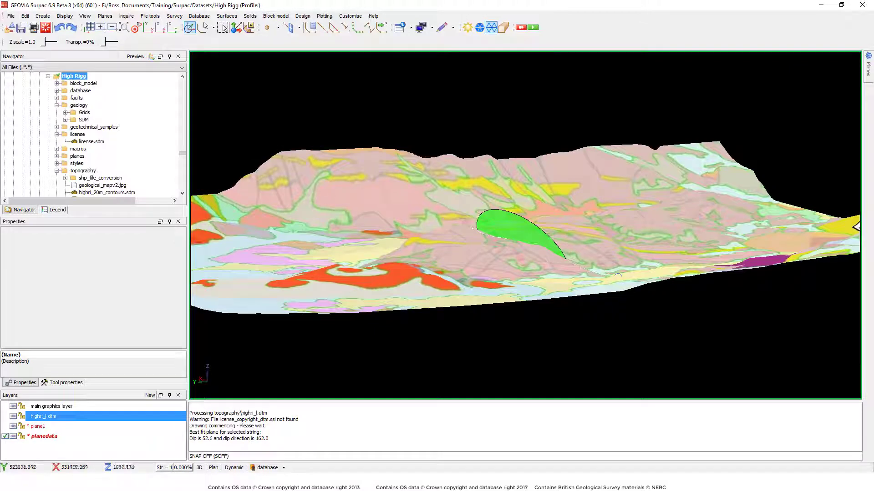
Step: Open the structural suite commands
{"action": "left_click", "coordinate": [200, 16]}
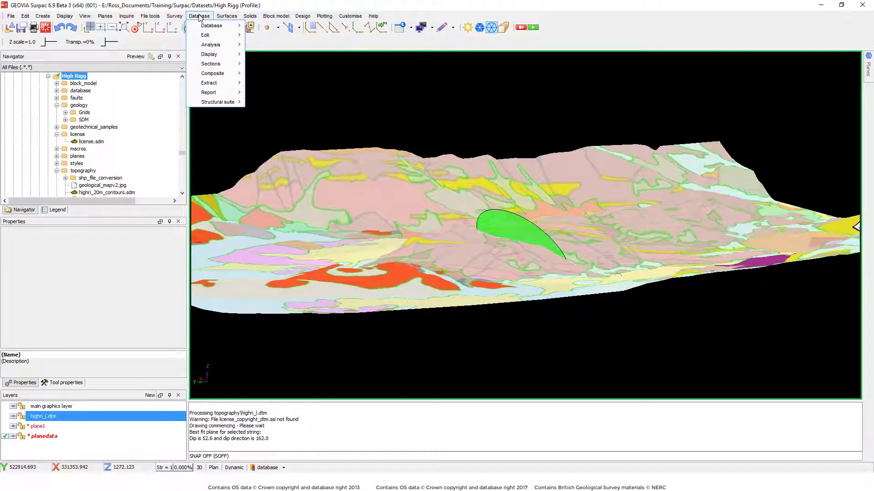
{"action": "mouse_move", "coordinate": [218, 102]}
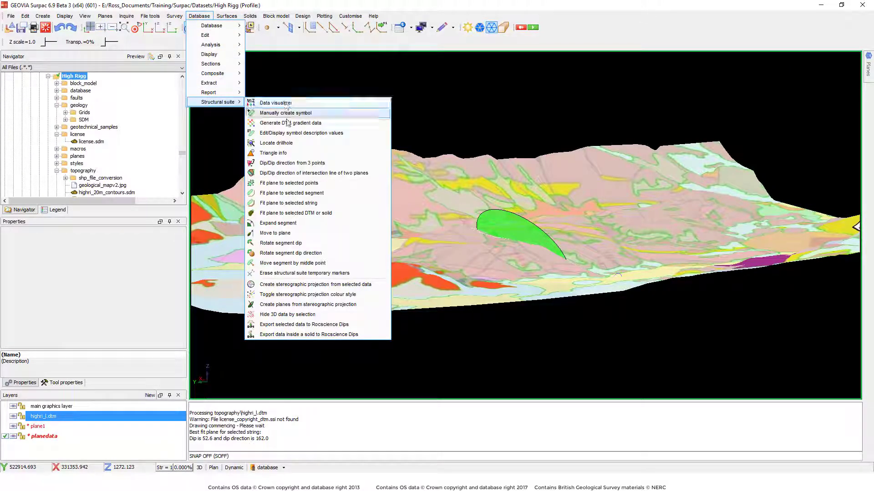